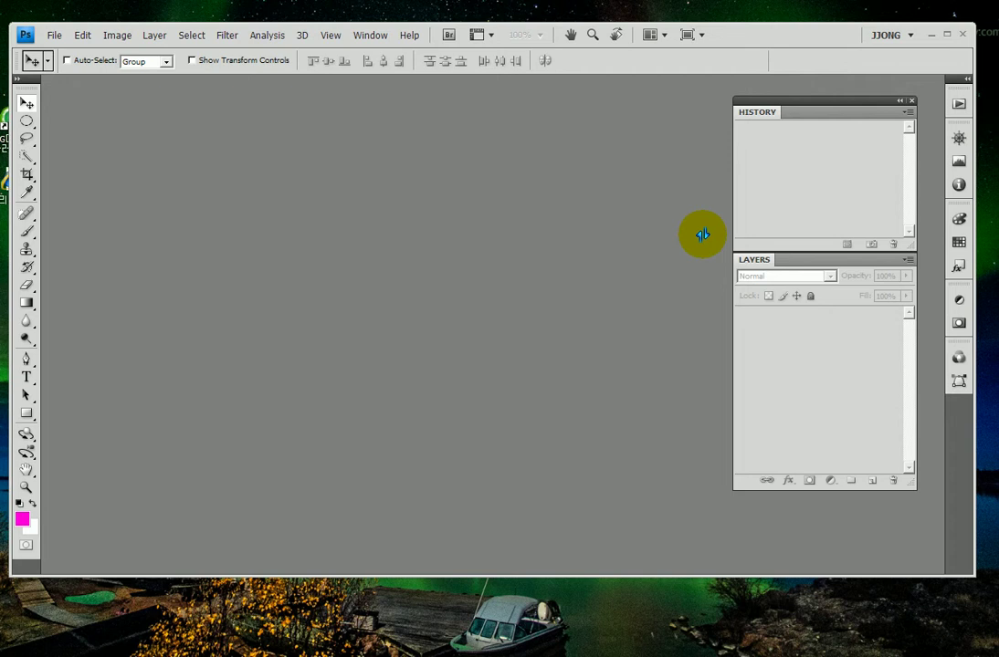
Step: Bring up the Open dialog and switch its Look in location to the D: drive
left_click(55, 36)
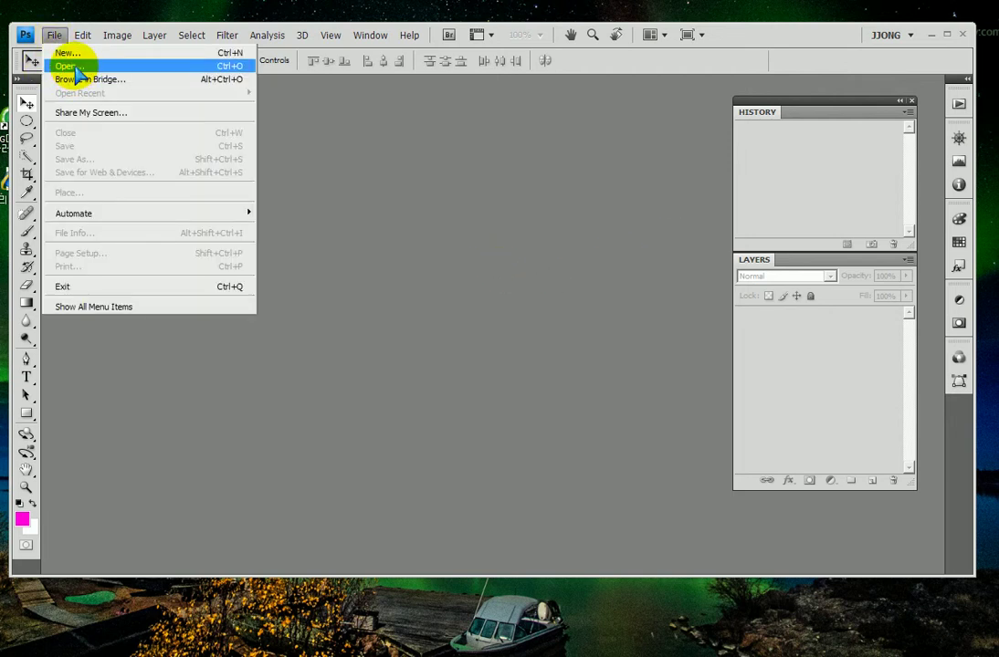
left_click(71, 66)
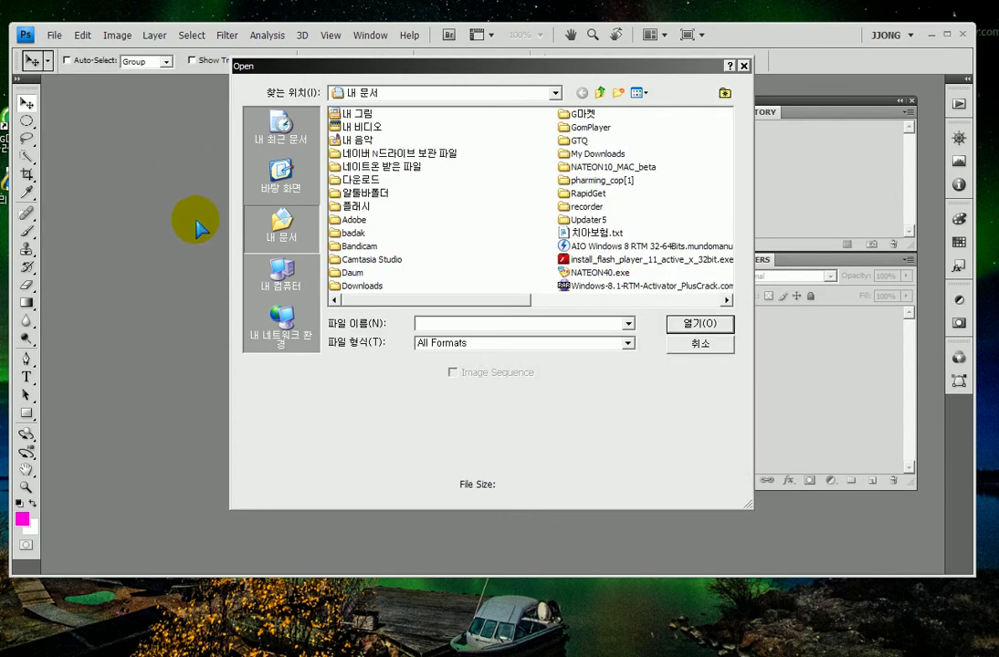
left_click(281, 179)
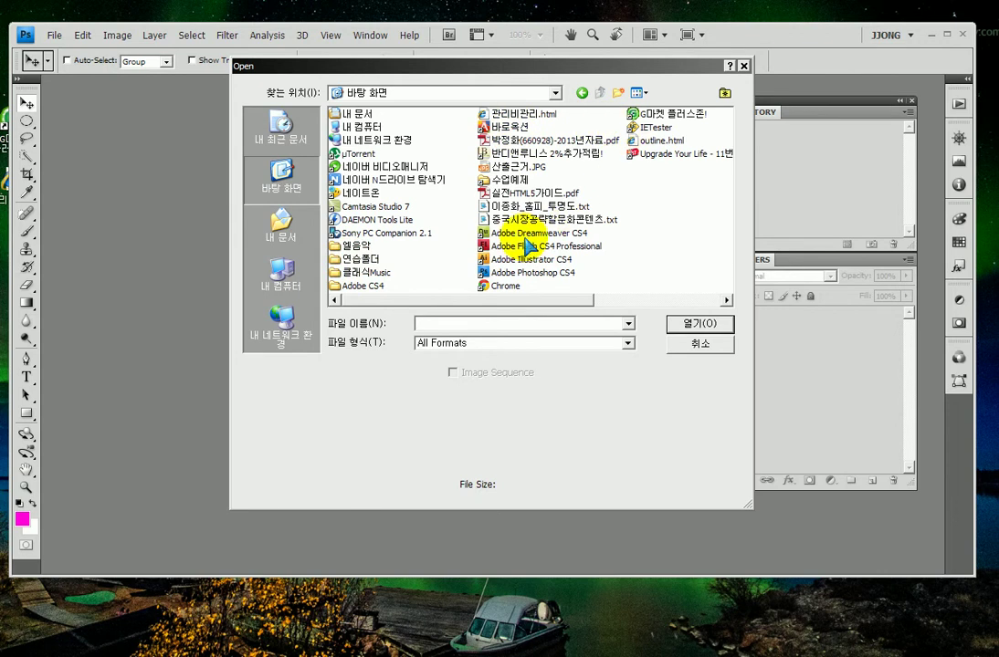
left_click(553, 93)
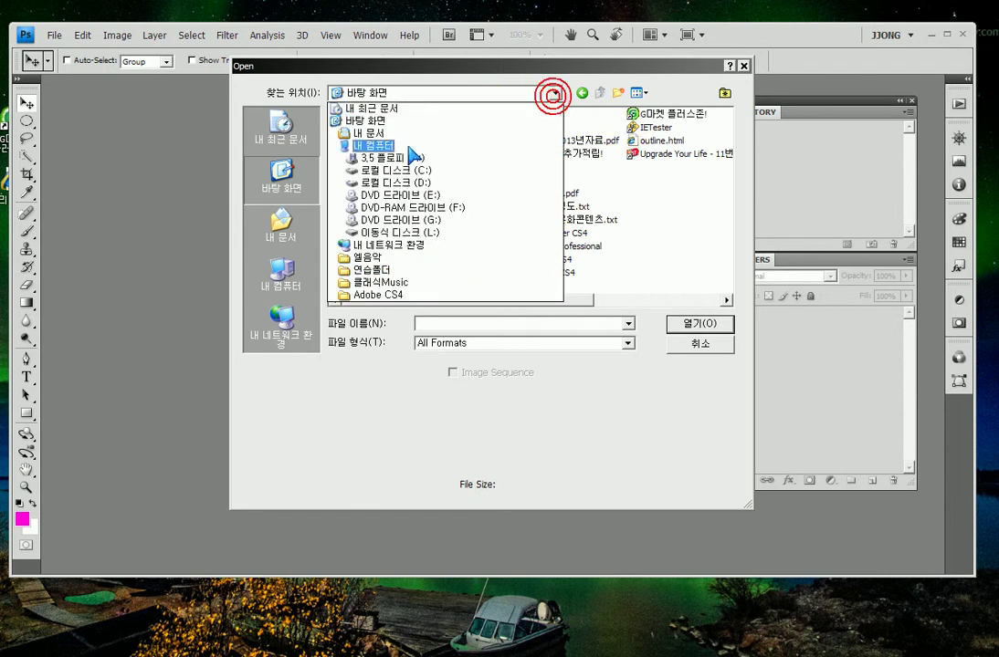
left_click(383, 182)
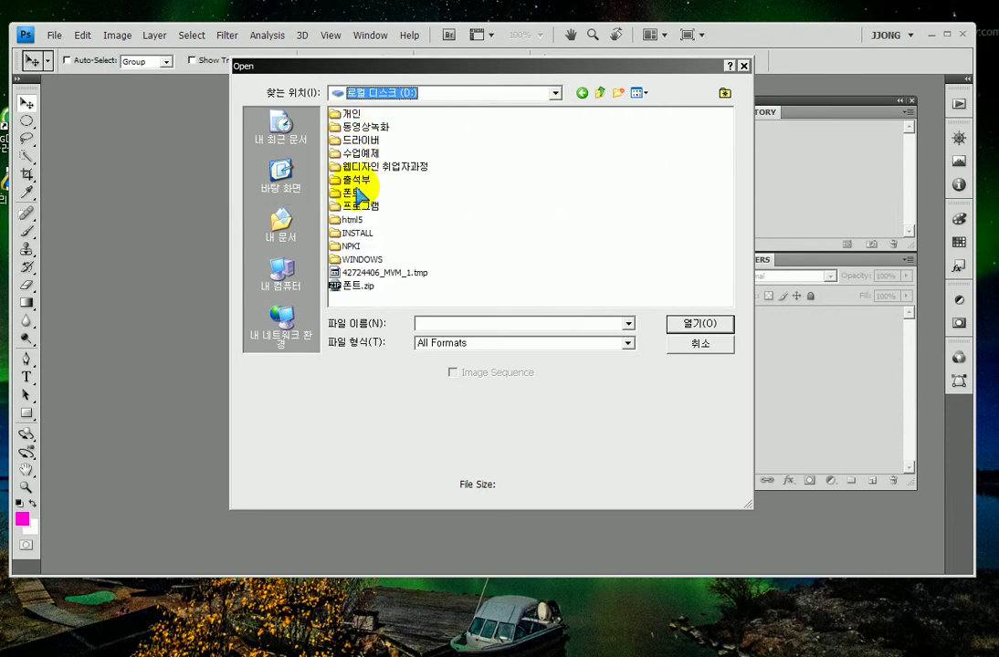
Step: Browse to 수업예제 > photo4_illust4 > 포토샵 > 심화문제 > Sample and select Sec01-02.jpg
double_click(352, 154)
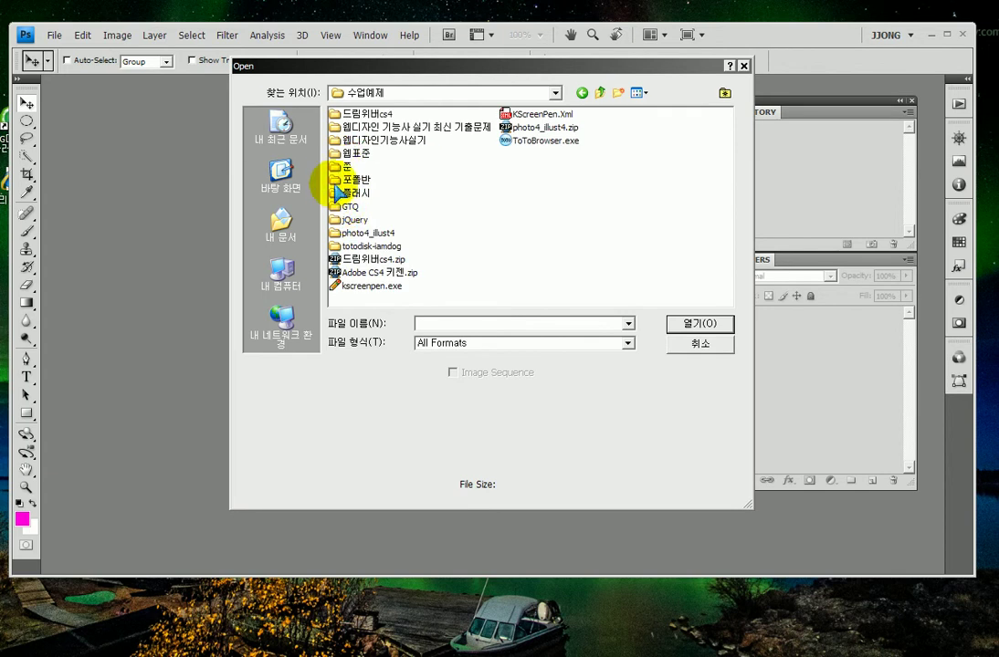
double_click(337, 232)
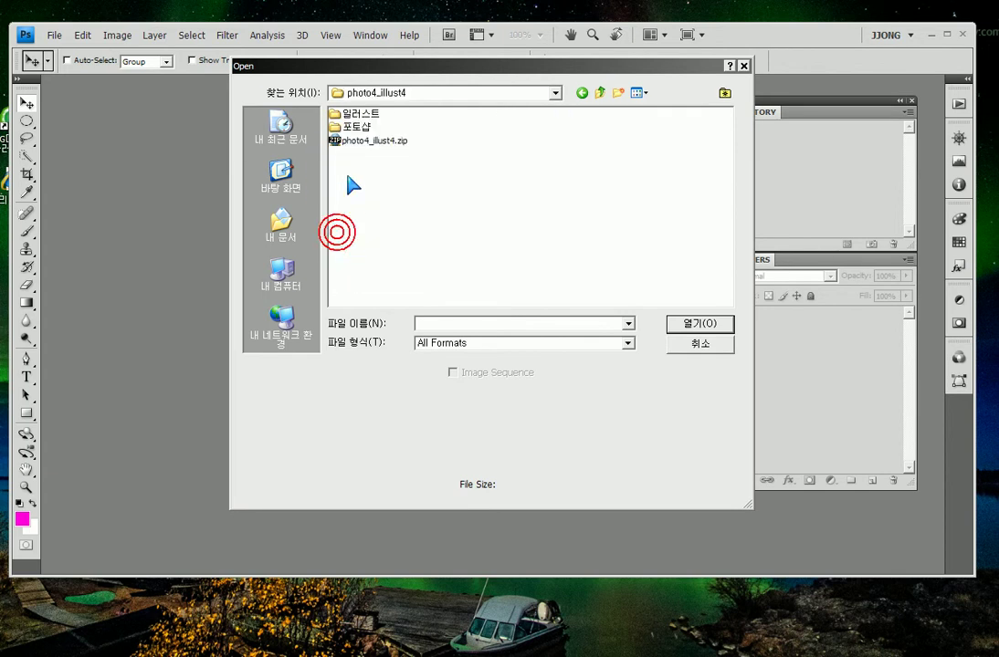
double_click(351, 127)
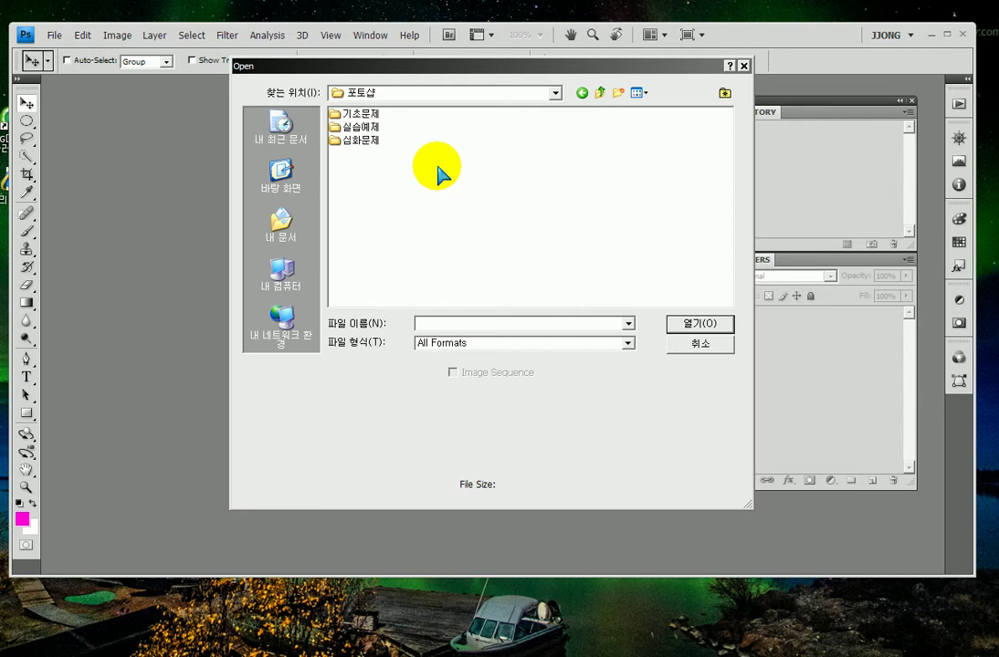
left_click(341, 141)
left_click(355, 127)
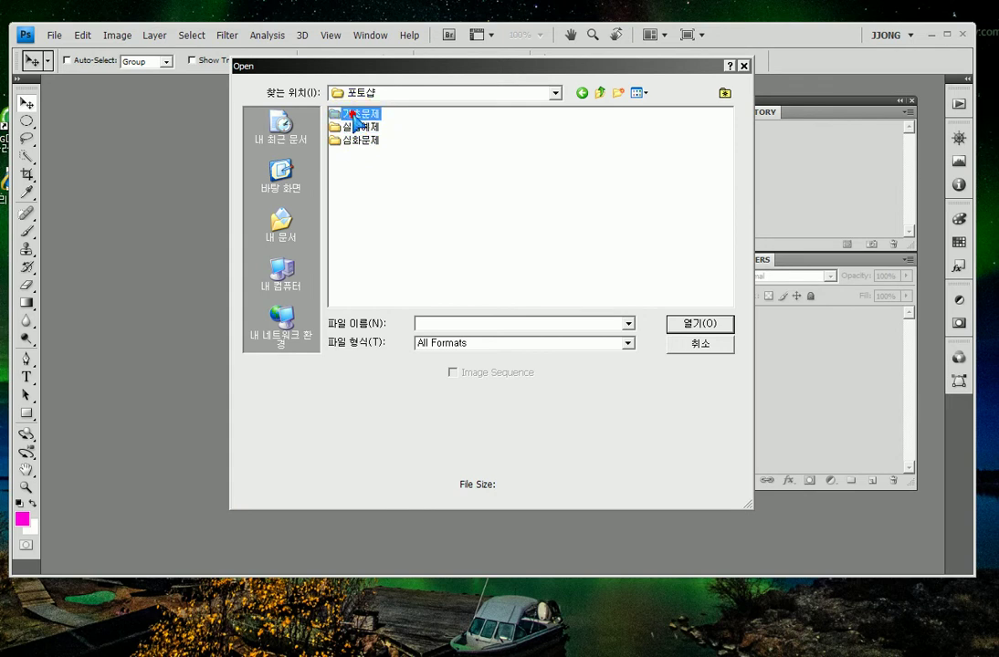
left_click(343, 140)
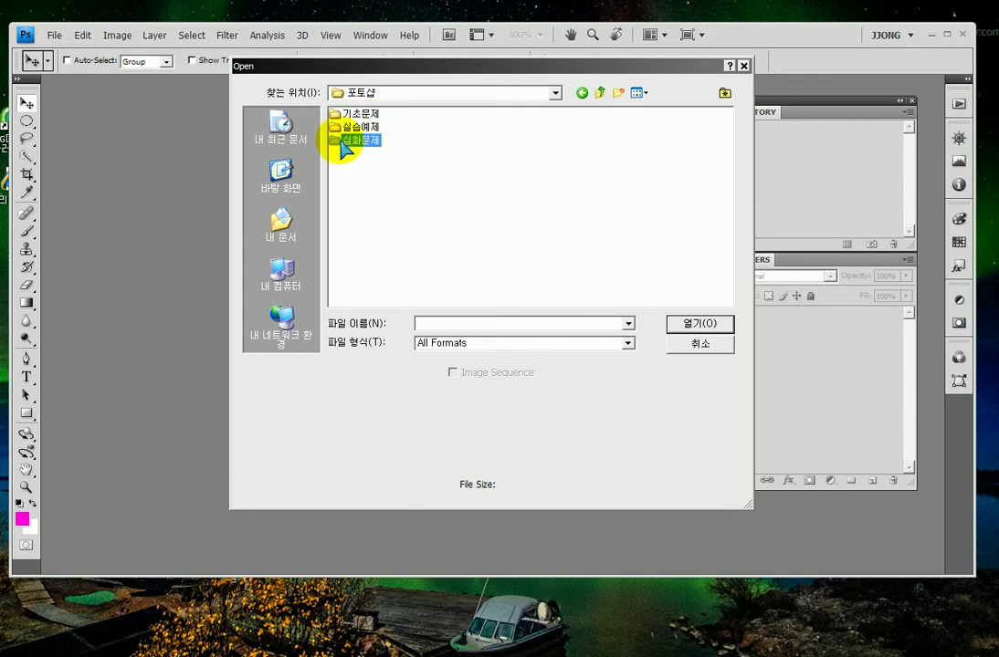
double_click(342, 142)
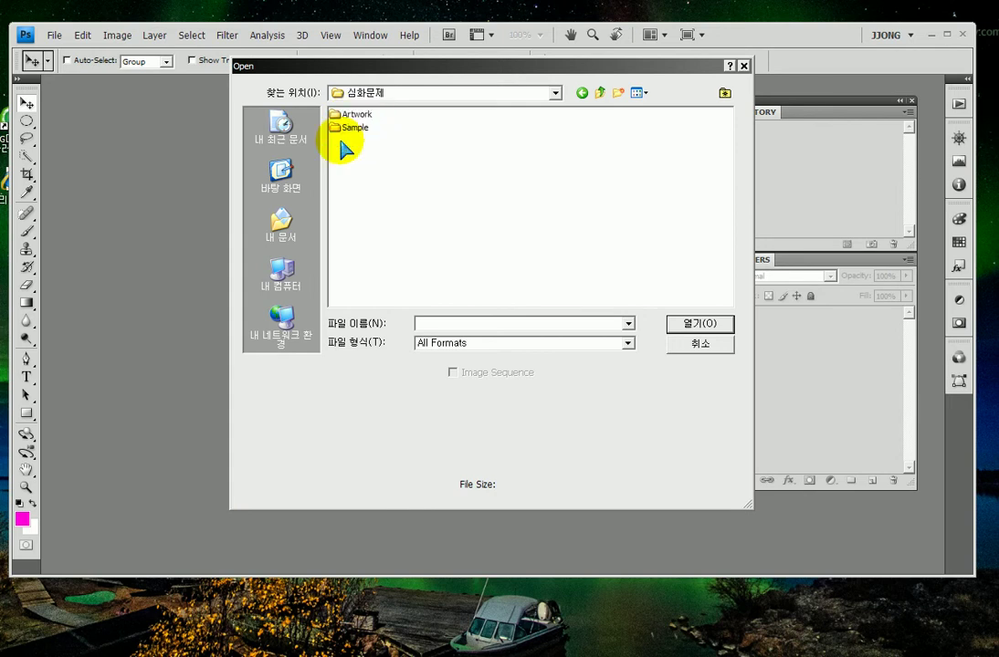
left_click(340, 130)
double_click(340, 130)
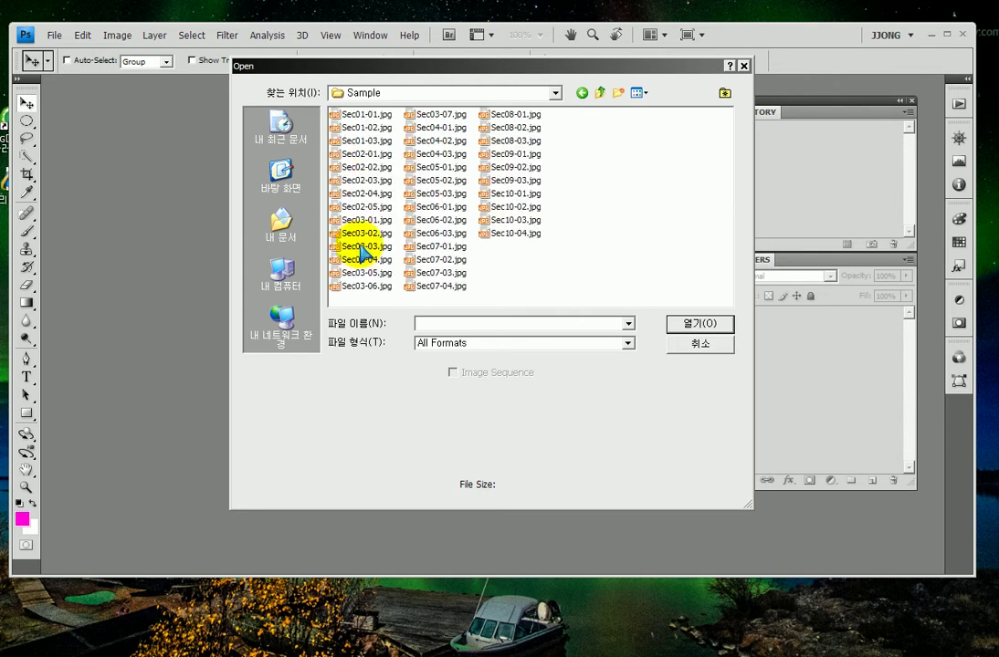
left_click(352, 128)
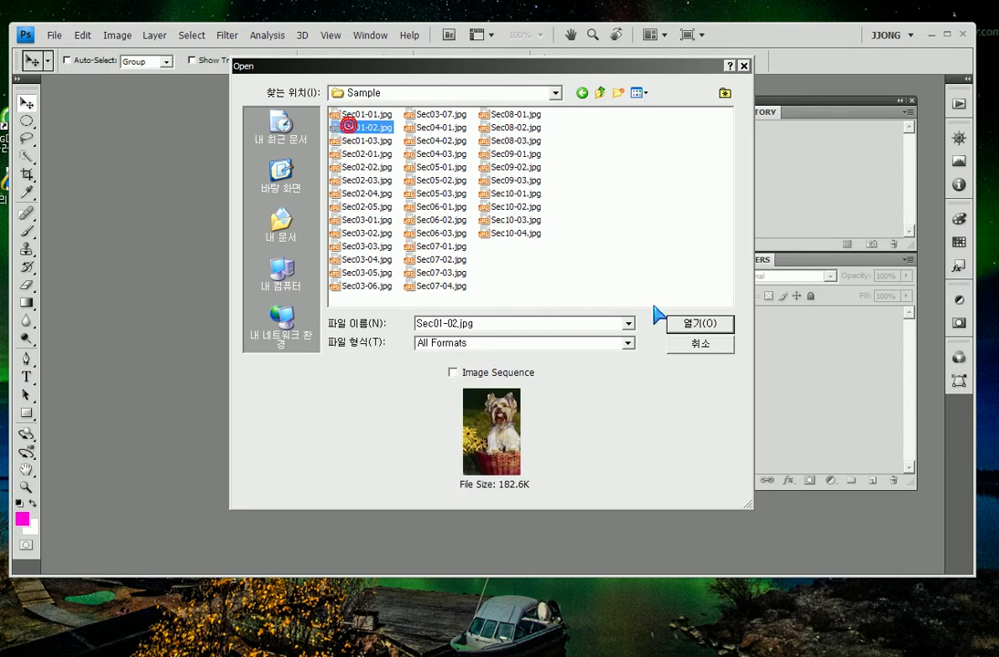
Step: Open Sec01-02.jpg, float it in its own window, and resize the window around the photo
left_click(698, 324)
left_click_drag(128, 82, 148, 91)
left_click_drag(363, 532, 595, 600)
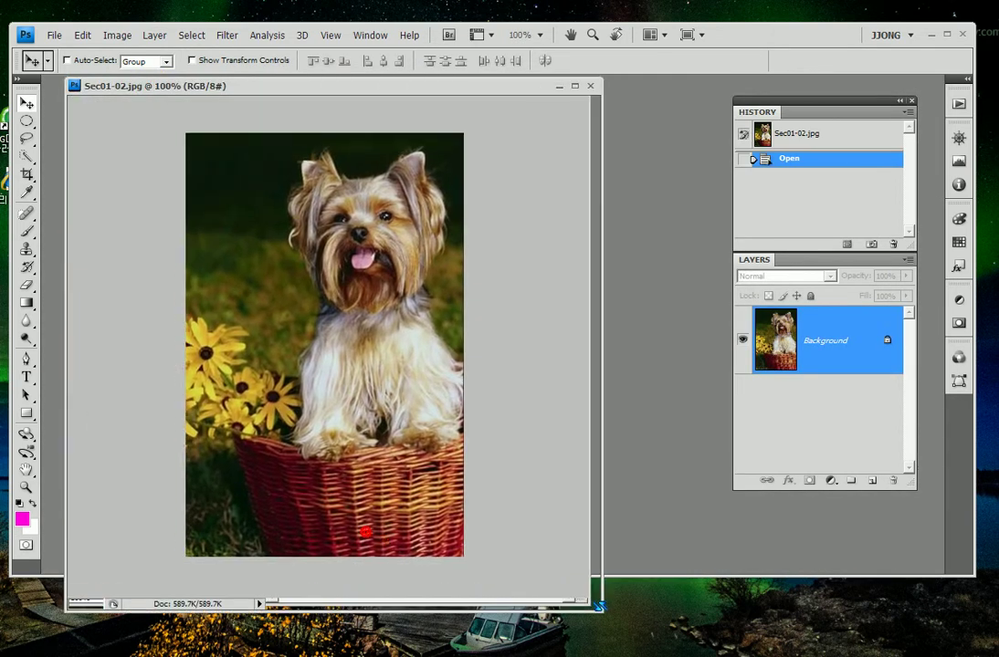
left_click_drag(463, 84, 493, 105)
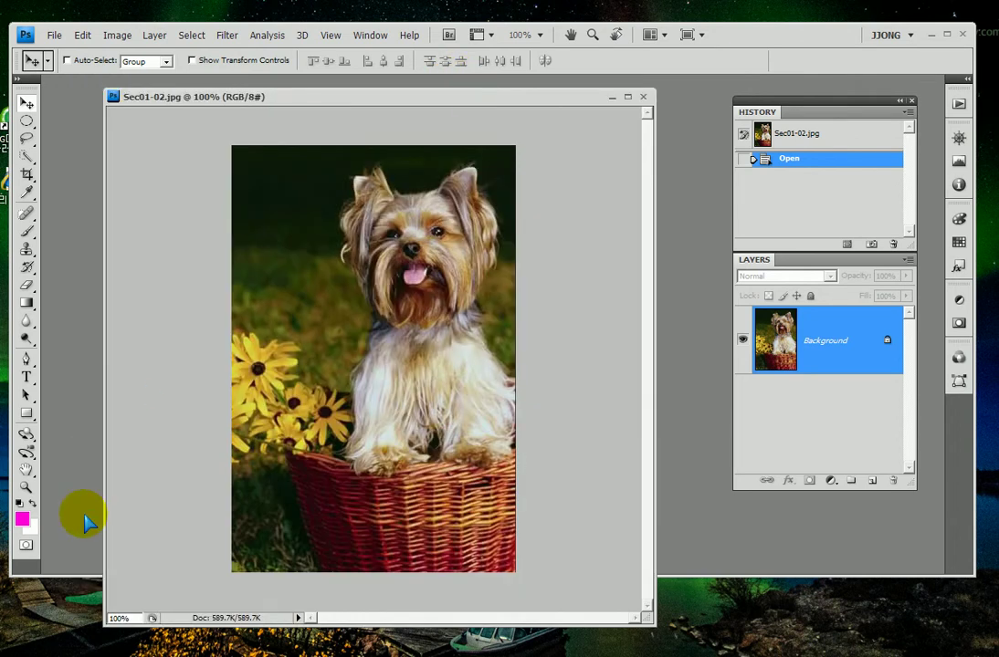
left_click_drag(106, 621, 138, 611)
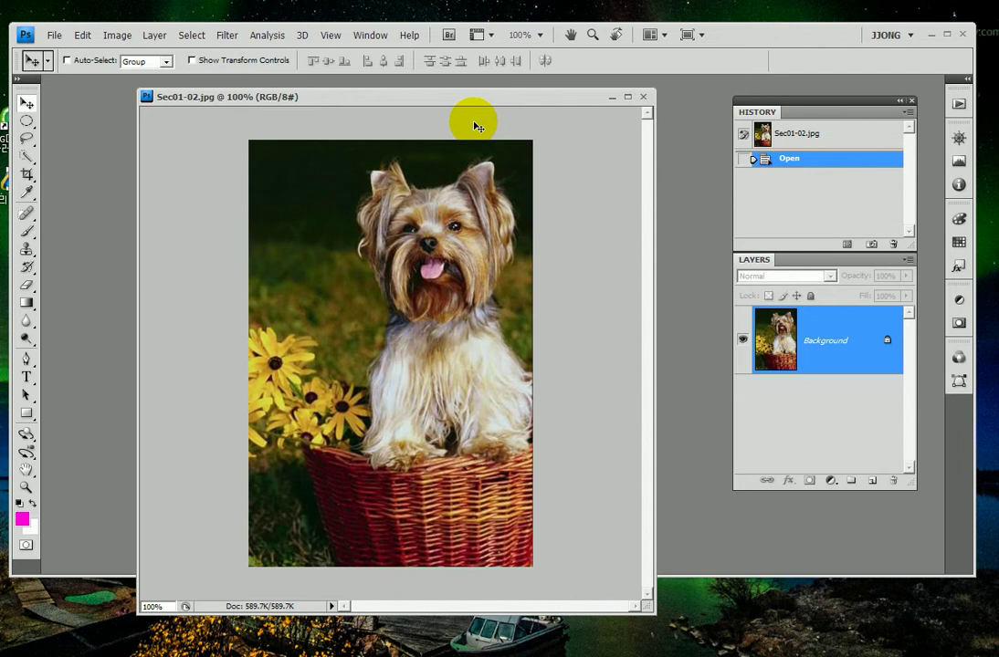
mouse_move(222, 463)
left_mouse_down()
mouse_move(142, 487)
mouse_move(22, 484)
left_mouse_up()
Step: Set the foreground colour to green 079f00
left_click(21, 506)
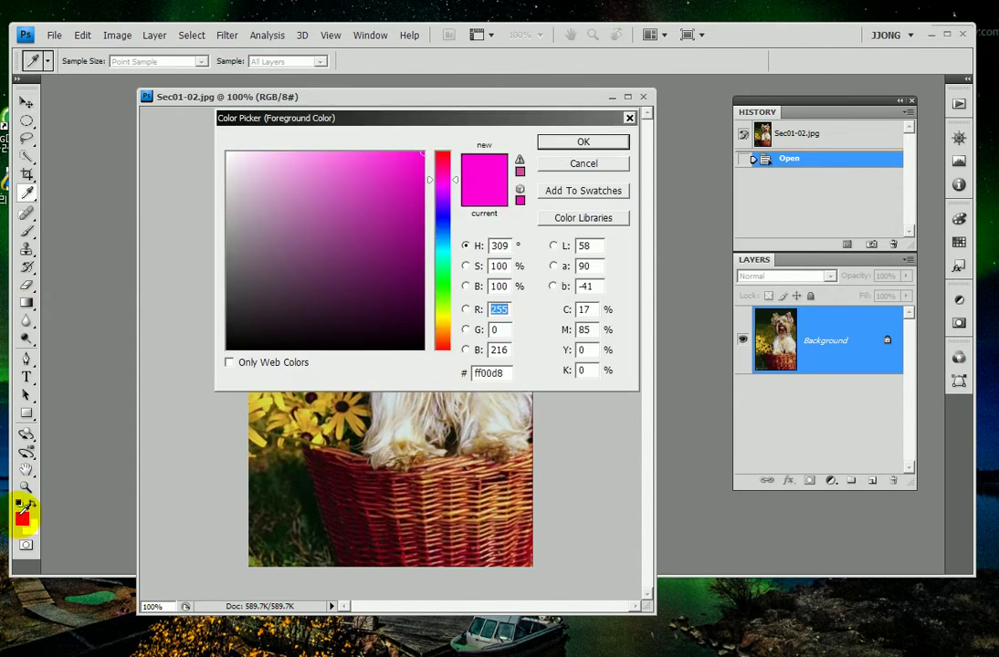
left_click(447, 264)
left_click_drag(449, 283, 447, 286)
left_click_drag(414, 218, 417, 232)
left_click(581, 142)
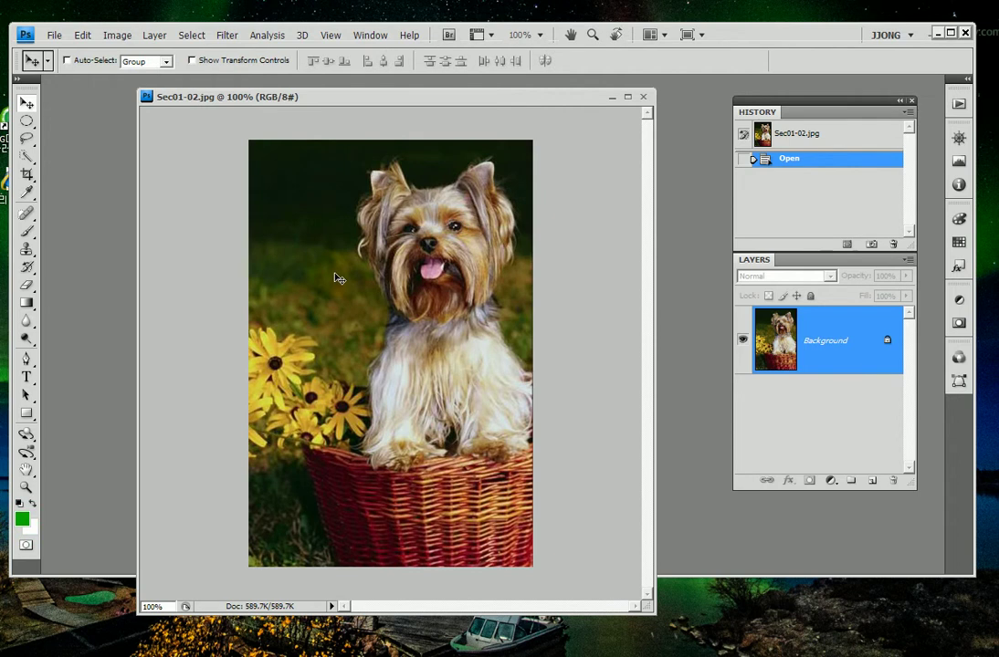
mouse_move(140, 611)
left_mouse_down()
mouse_move(217, 575)
mouse_move(209, 585)
left_mouse_up()
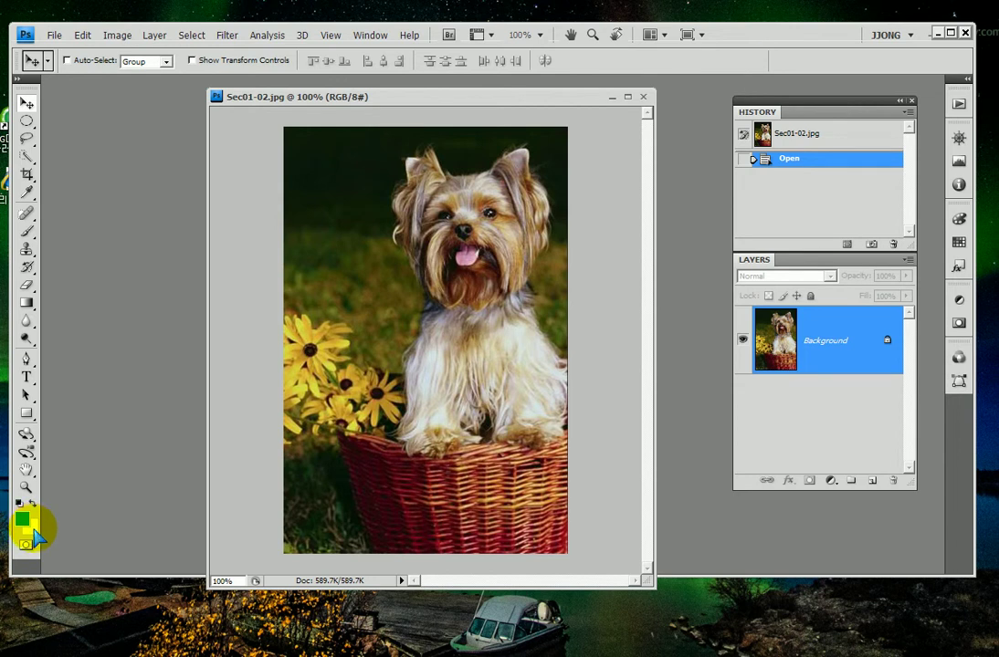
Step: Set the background colour to yellow-green c6ff00
left_click(28, 526)
left_click(442, 309)
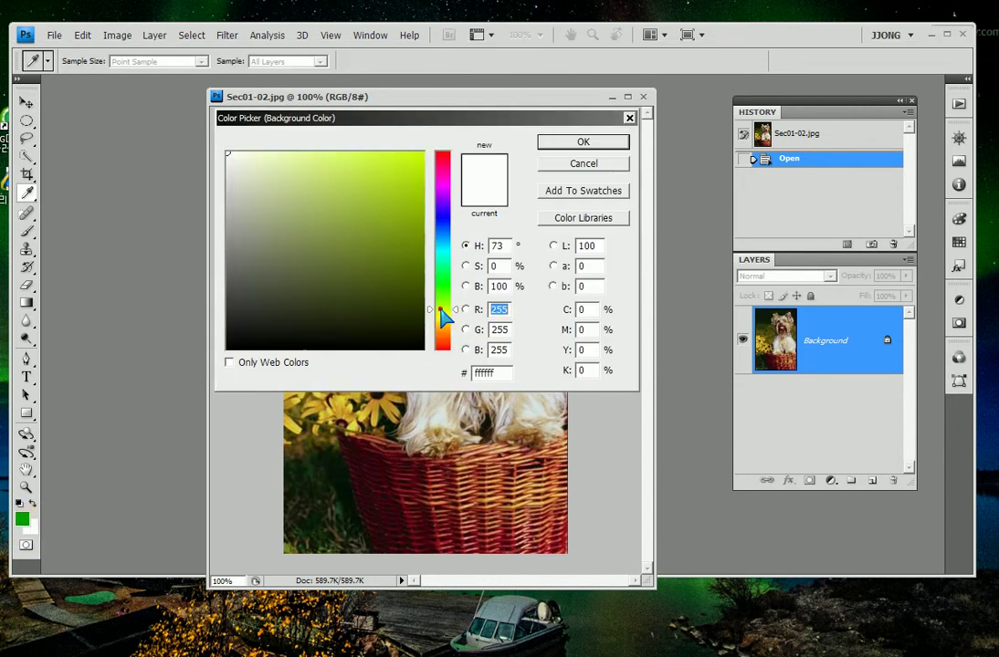
mouse_move(419, 212)
left_mouse_down()
mouse_move(415, 156)
mouse_move(437, 155)
left_mouse_up()
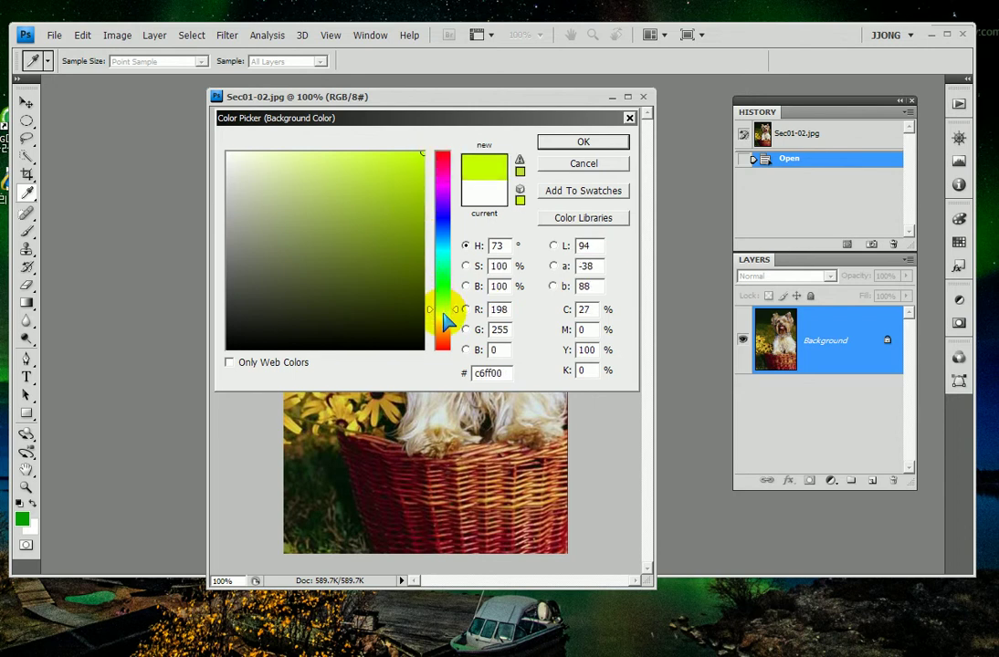
left_click(585, 141)
key("v")
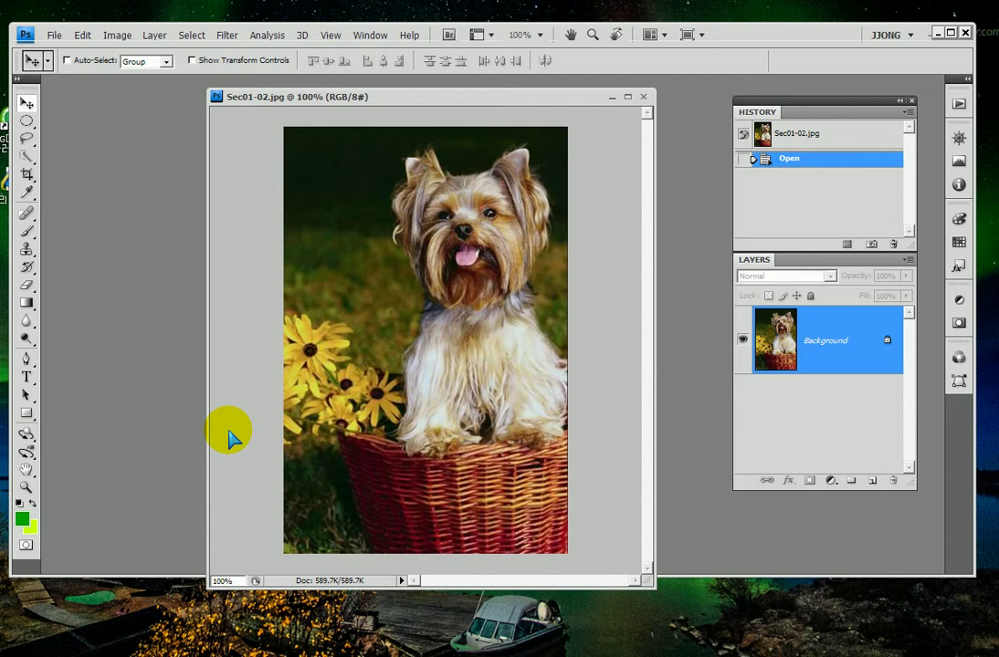
Step: Switch to the Brush tool
mouse_move(294, 456)
left_mouse_down()
mouse_move(345, 497)
mouse_move(402, 475)
mouse_move(434, 486)
mouse_move(486, 539)
mouse_move(525, 532)
mouse_move(575, 457)
mouse_move(330, 531)
mouse_move(591, 519)
mouse_move(545, 529)
left_mouse_up()
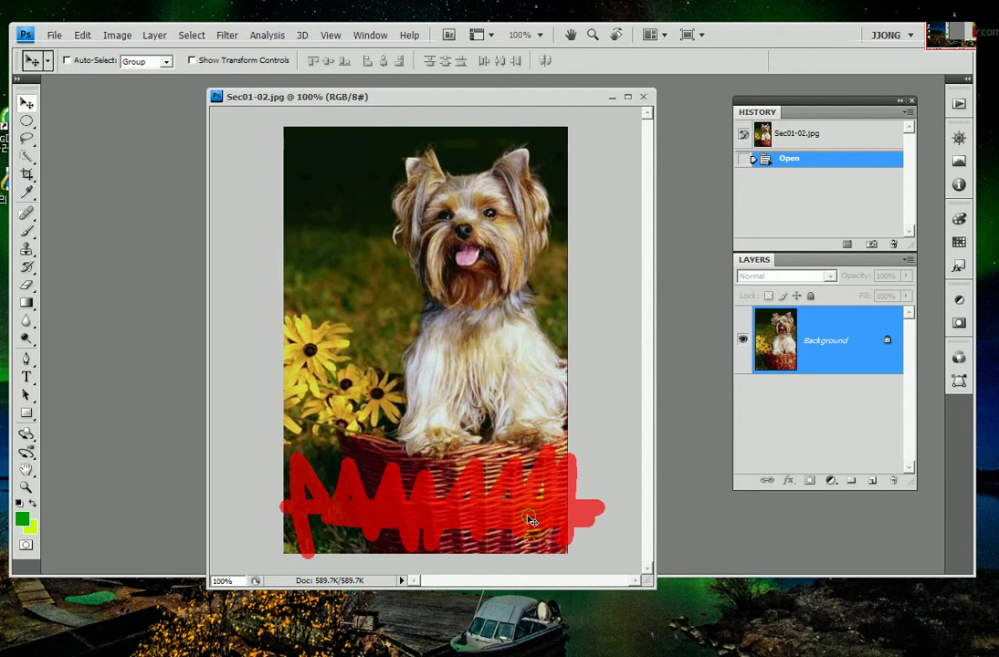
key("Escape")
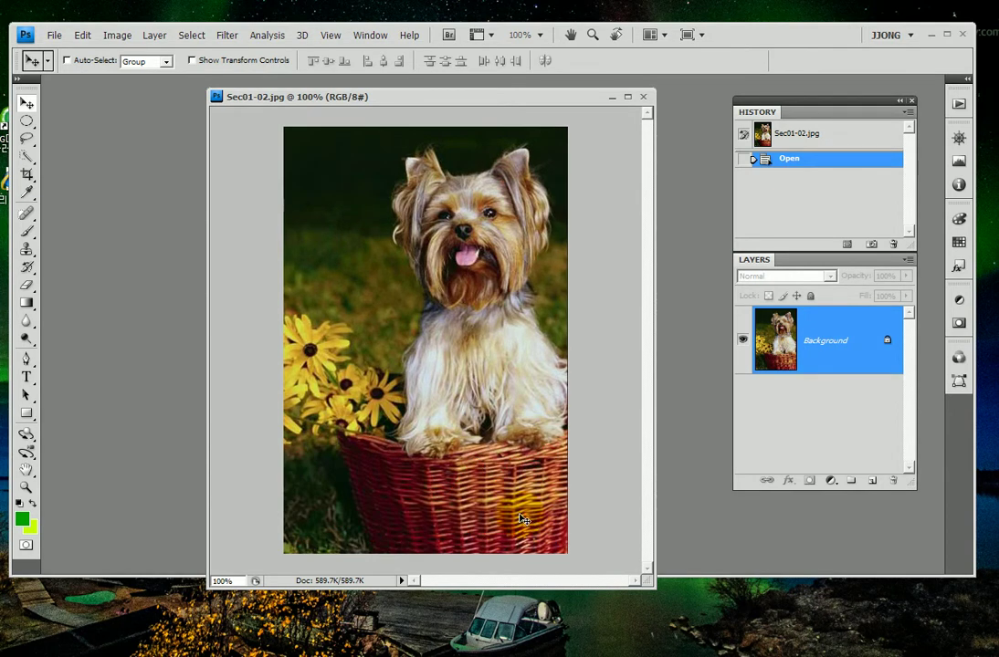
left_click(27, 232)
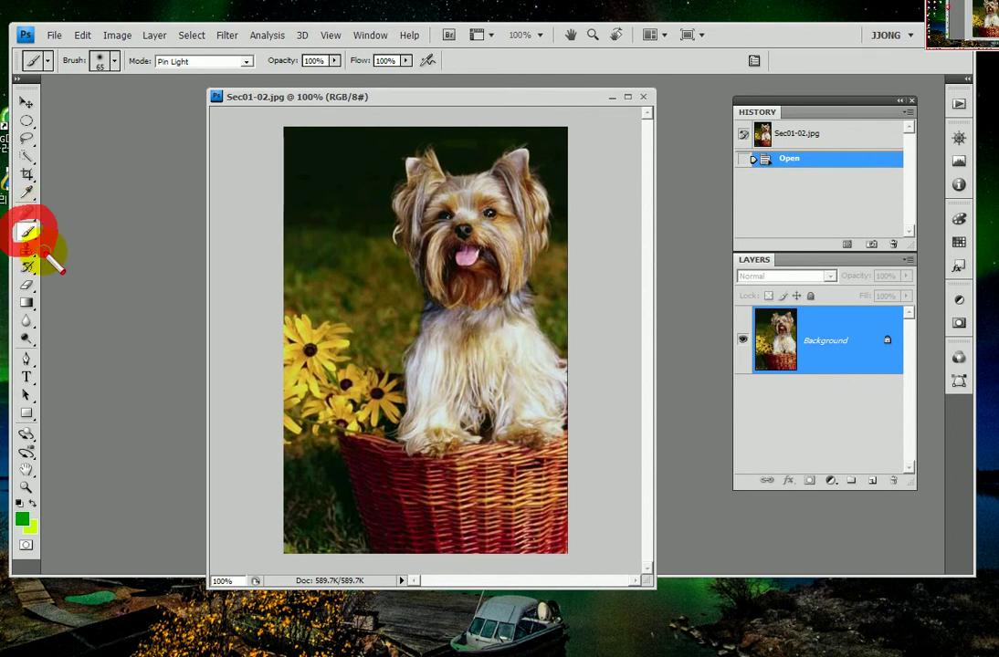
mouse_move(130, 85)
left_mouse_down()
mouse_move(113, 34)
mouse_move(121, 89)
left_mouse_up()
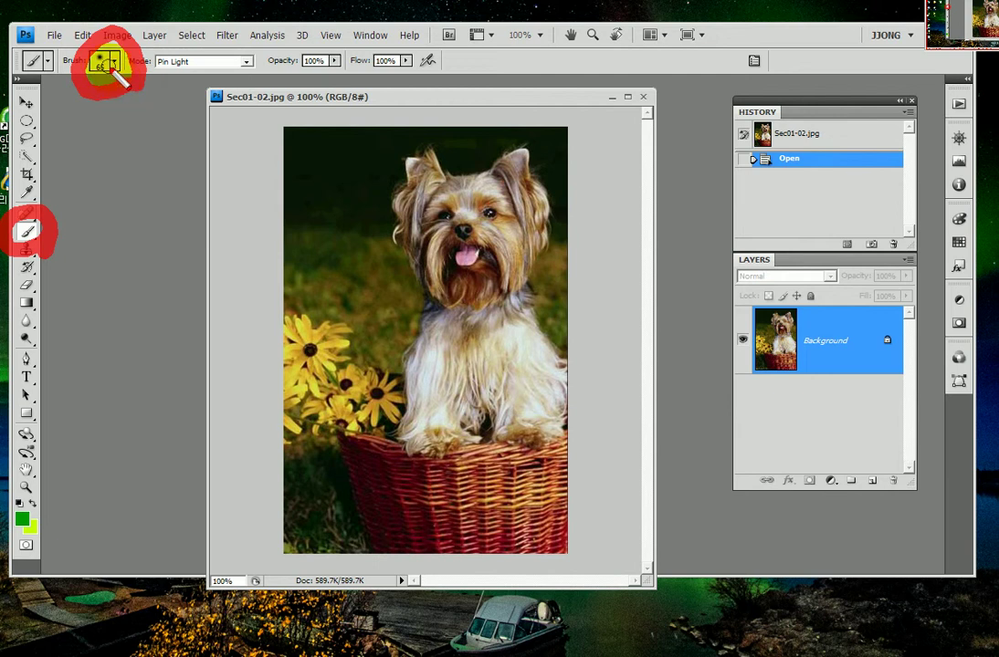
Step: Drag the brush preset picker's corner larger so many more presets show
left_click(102, 60)
left_click_drag(215, 284, 213, 272)
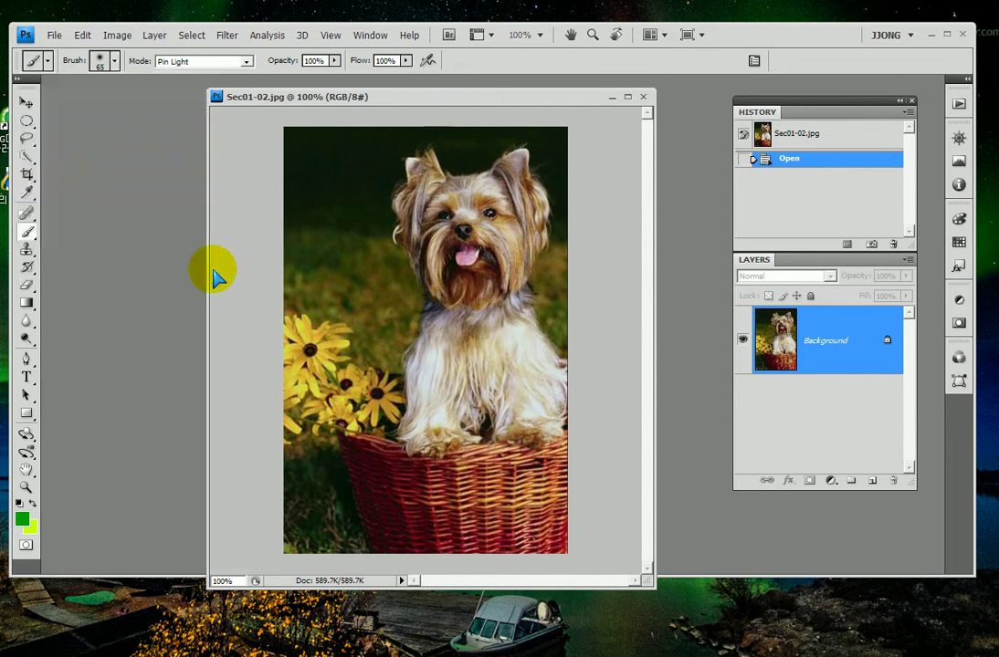
mouse_move(203, 278)
left_mouse_down()
mouse_move(219, 260)
mouse_move(189, 270)
mouse_move(219, 401)
mouse_move(311, 354)
left_mouse_up()
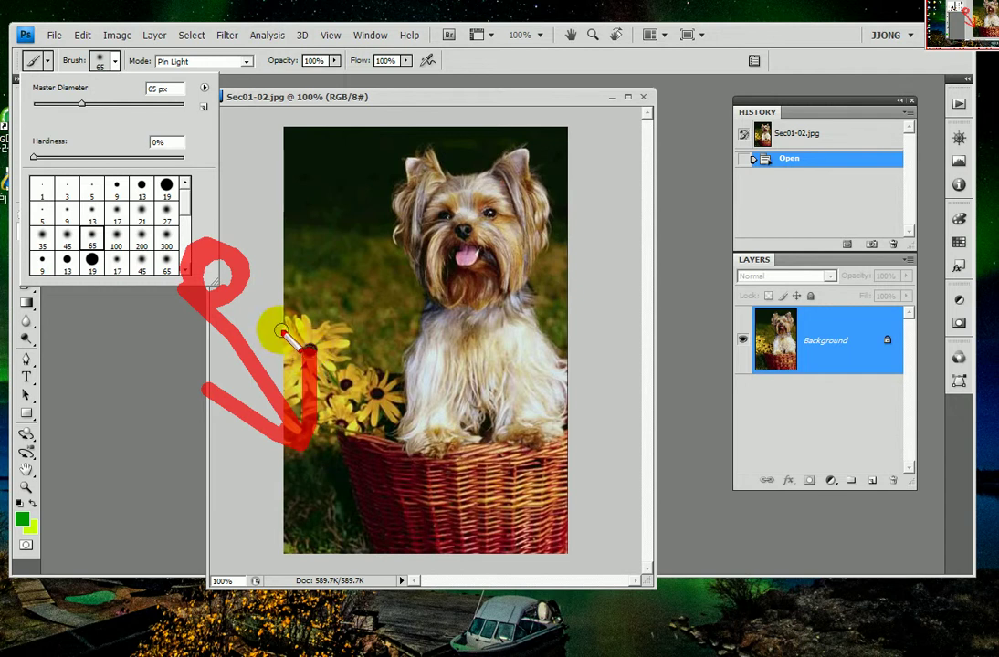
left_click(228, 255)
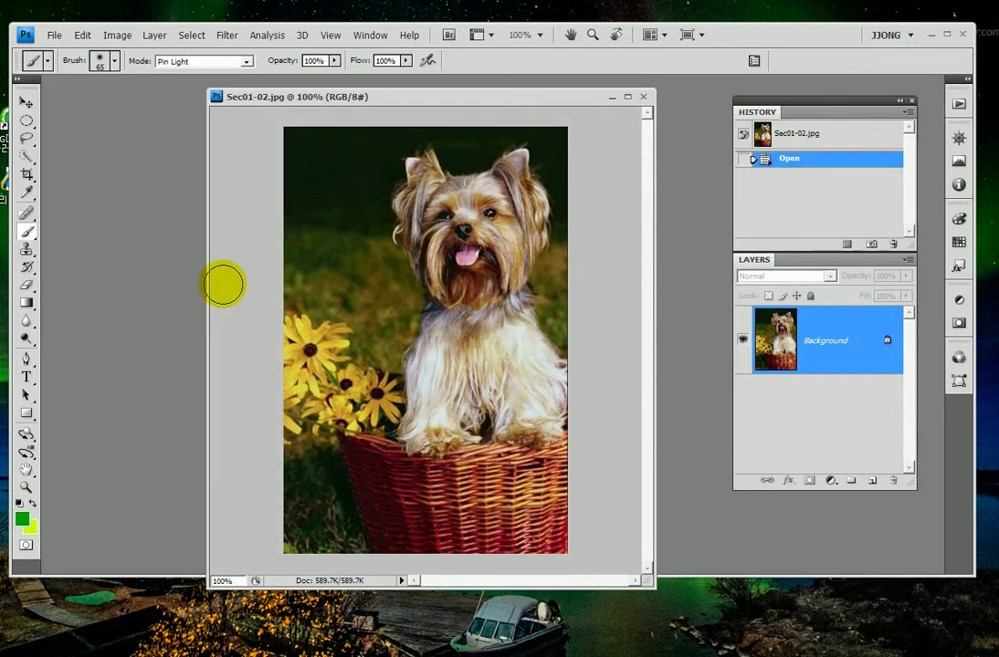
left_click(100, 60)
left_click_drag(209, 274, 322, 393)
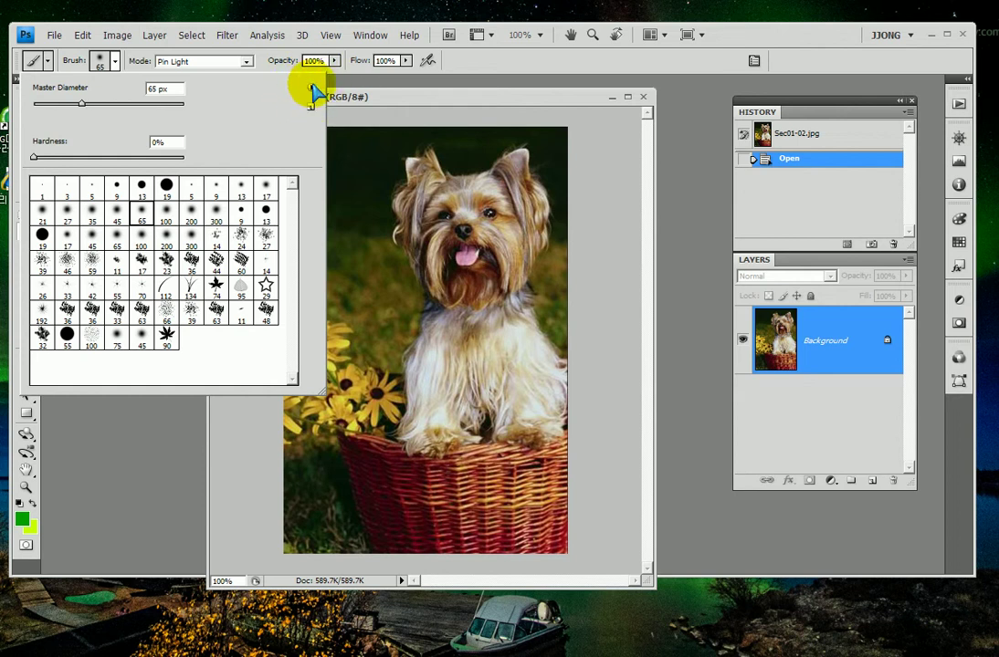
Step: Show brush presets as Large Thumbnails and choose the 134 px grass brush
left_click(312, 91)
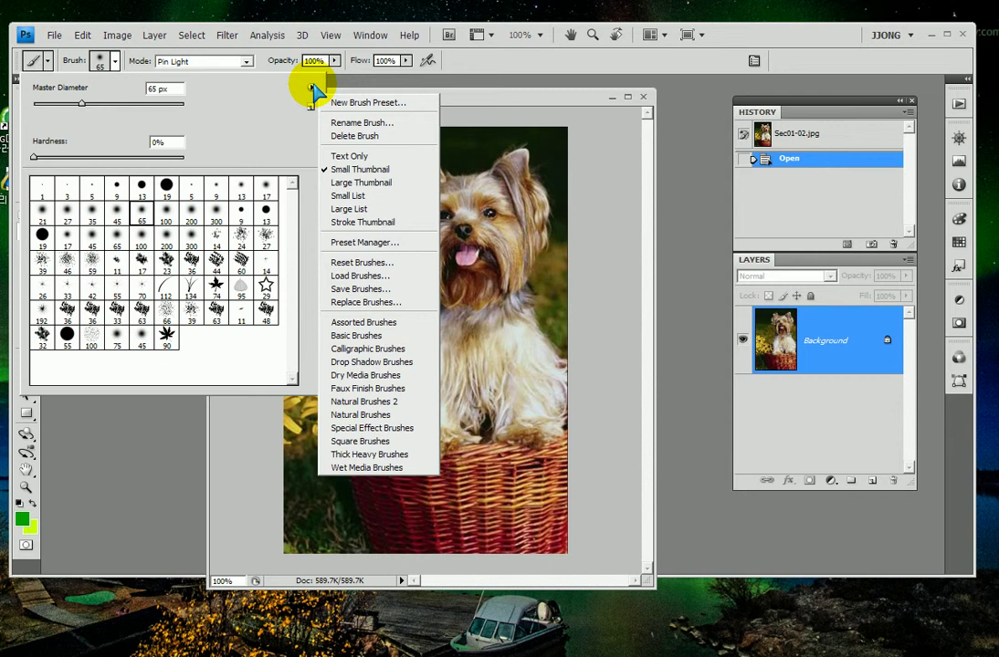
left_click(347, 184)
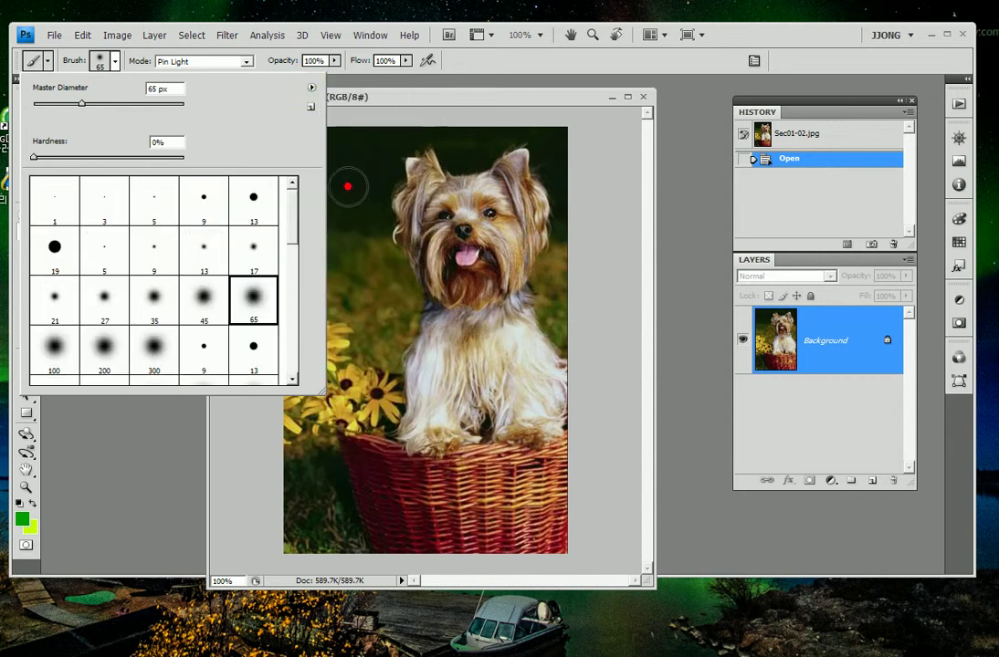
mouse_move(291, 226)
left_mouse_down()
mouse_move(294, 341)
mouse_move(292, 325)
left_mouse_up()
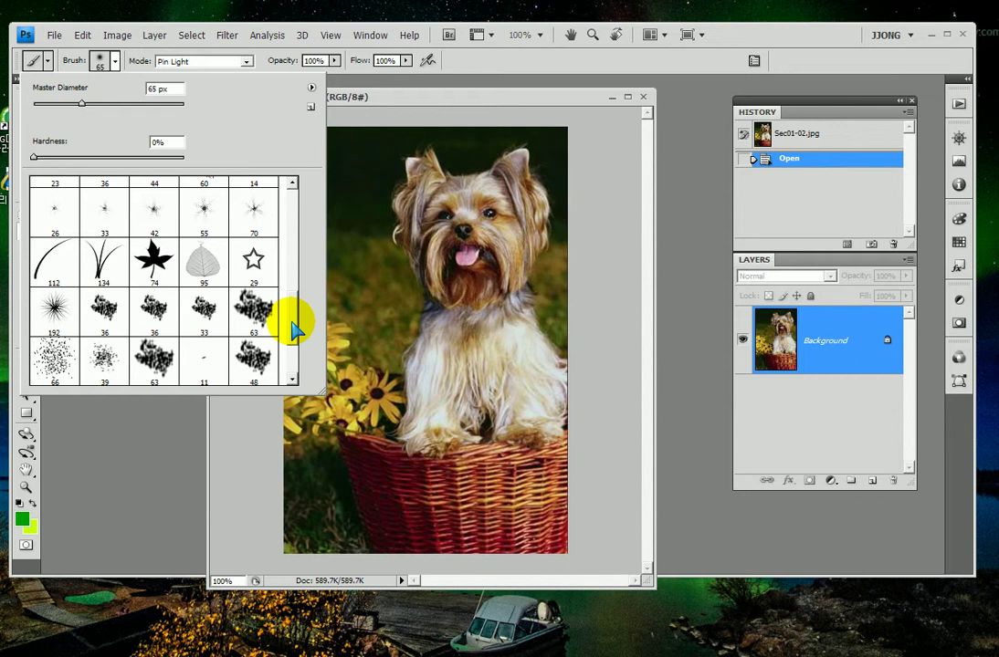
double_click(106, 262)
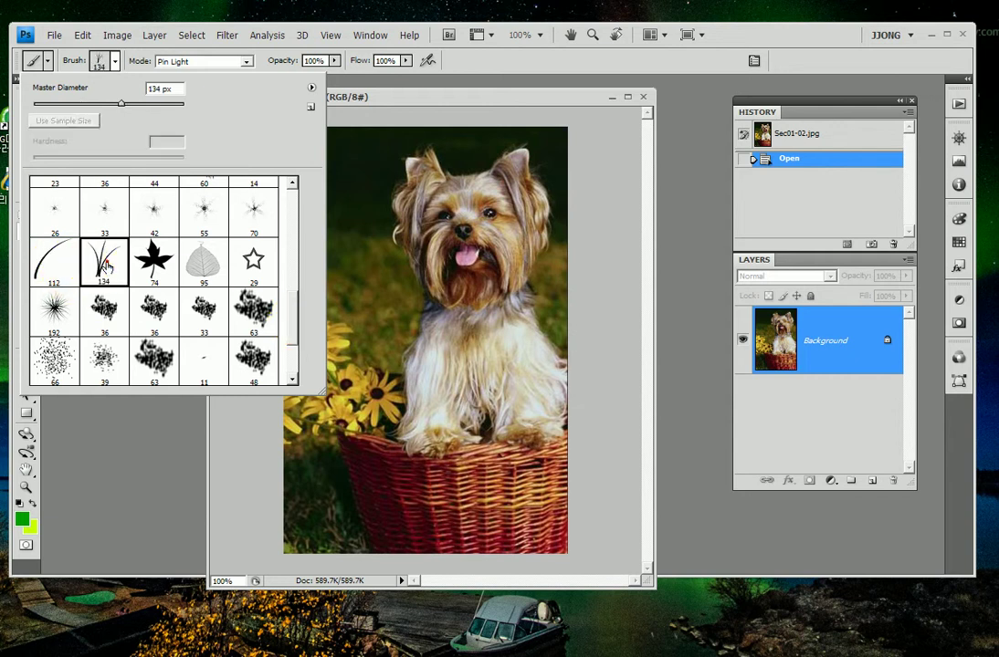
Step: Paint two passes of grass across the photo's bottom, covering the basket
left_click_drag(235, 456, 619, 471)
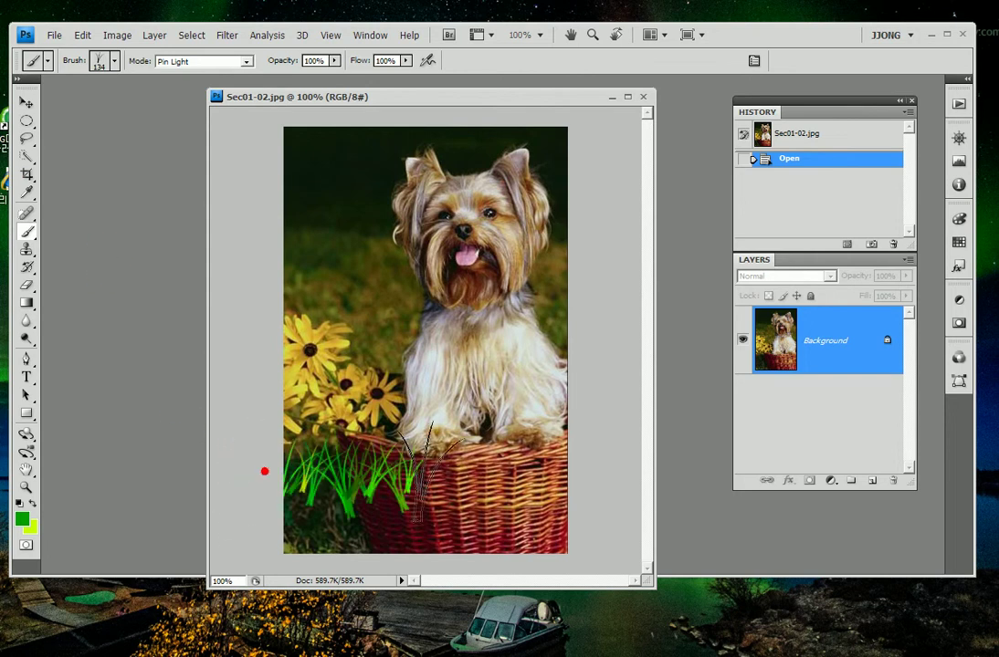
mouse_move(252, 486)
left_mouse_down()
mouse_move(592, 517)
mouse_move(289, 535)
mouse_move(412, 552)
mouse_move(602, 479)
mouse_move(251, 474)
mouse_move(439, 388)
mouse_move(446, 456)
mouse_move(251, 456)
mouse_move(593, 457)
mouse_move(217, 456)
left_mouse_up()
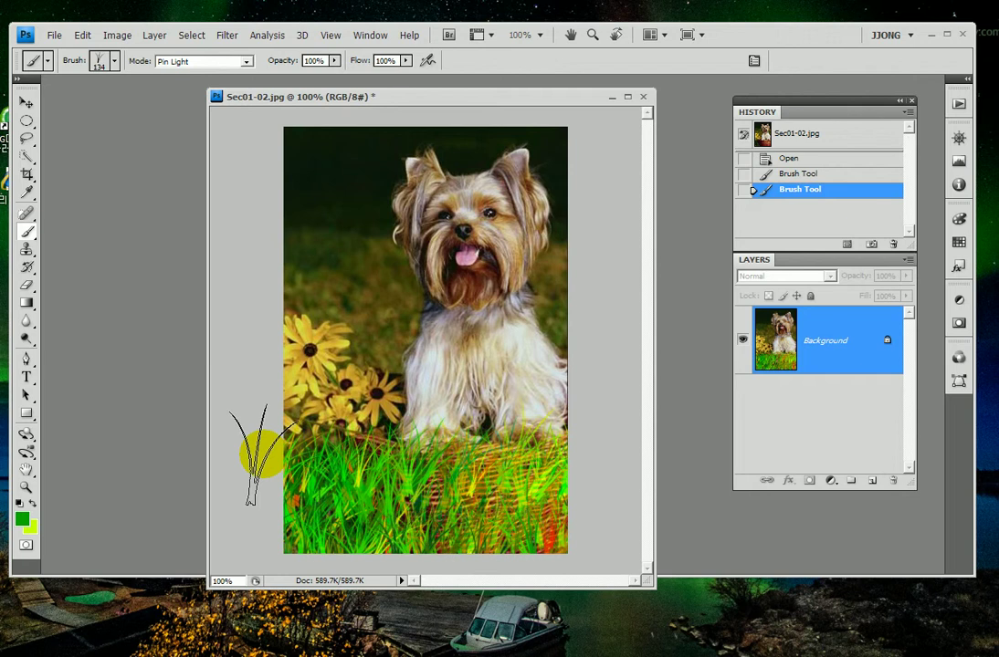
left_click(114, 64)
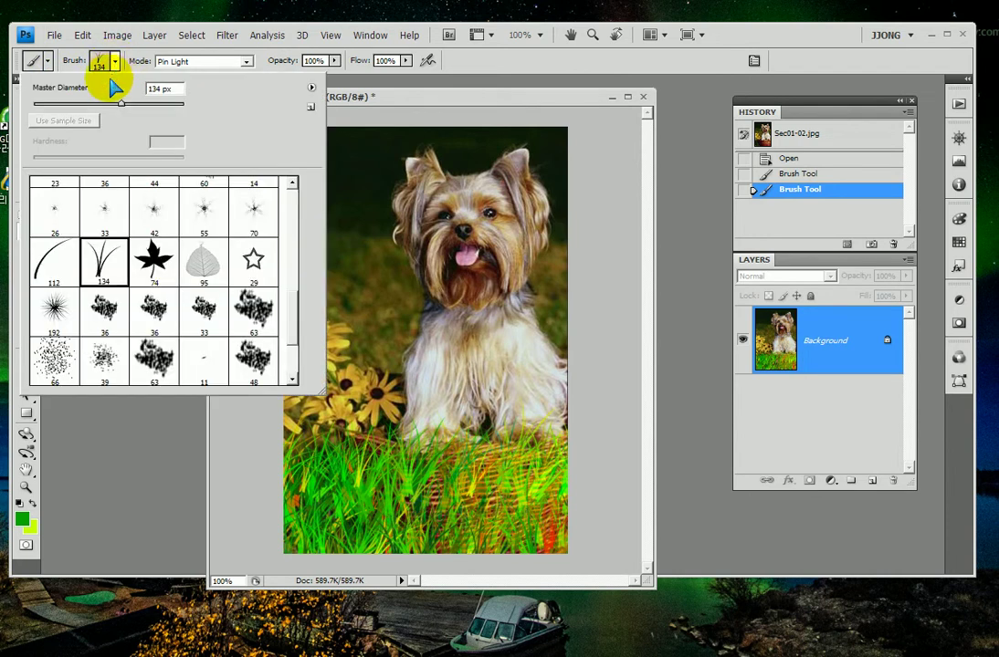
left_click(151, 87)
mouse_move(151, 87)
left_mouse_down()
mouse_move(214, 107)
mouse_move(137, 87)
left_mouse_up()
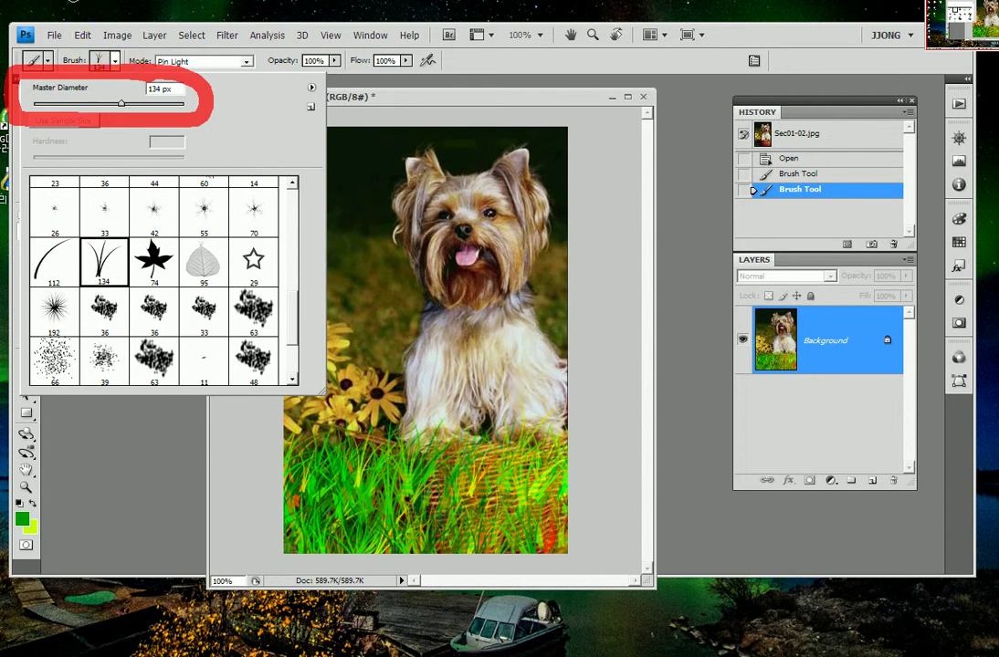
left_click(413, 87)
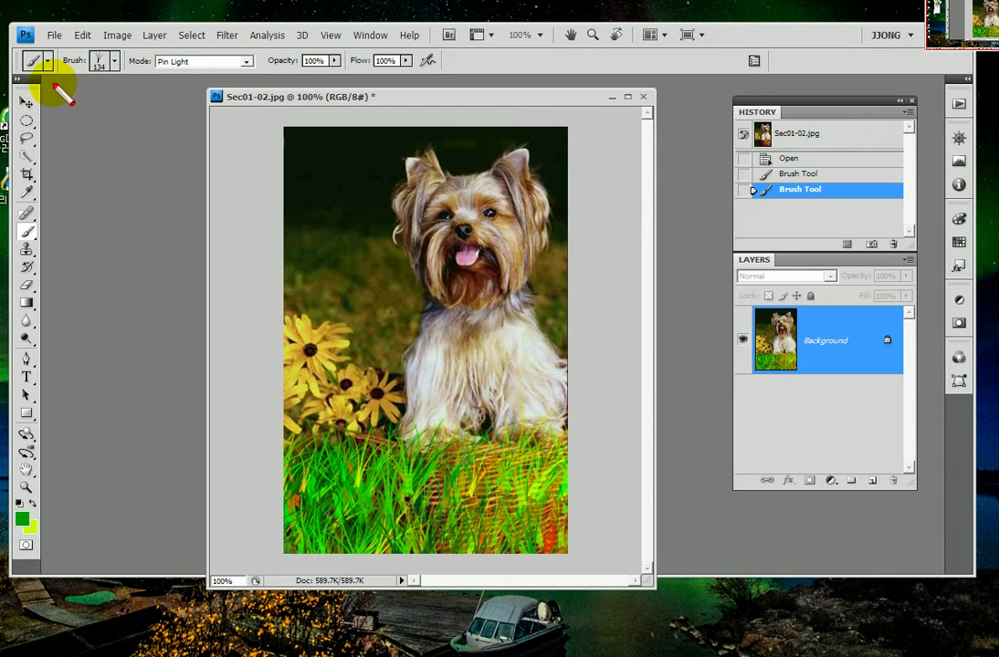
left_click_drag(75, 60, 673, 61)
left_click_drag(752, 56, 721, 60)
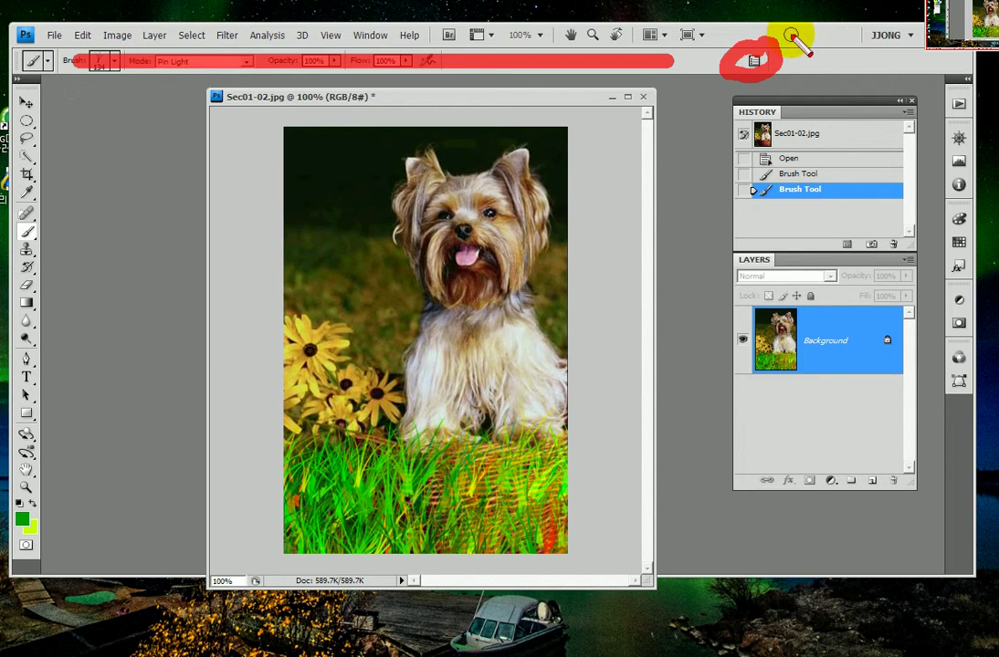
Step: Open the Brushes panel using the toggle button at the right of the options bar
key("Escape")
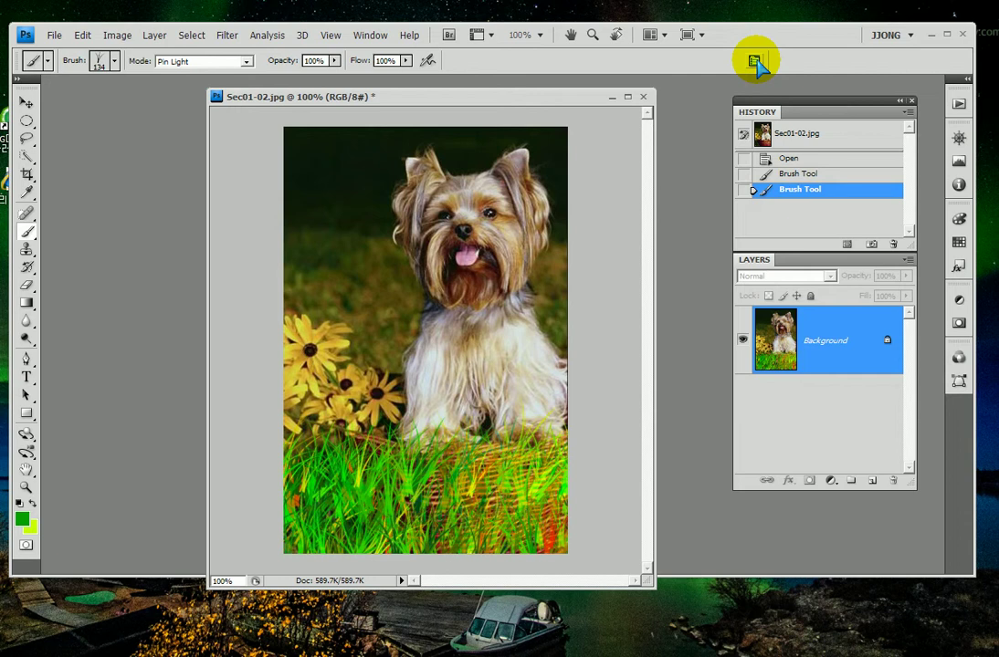
left_click(754, 62)
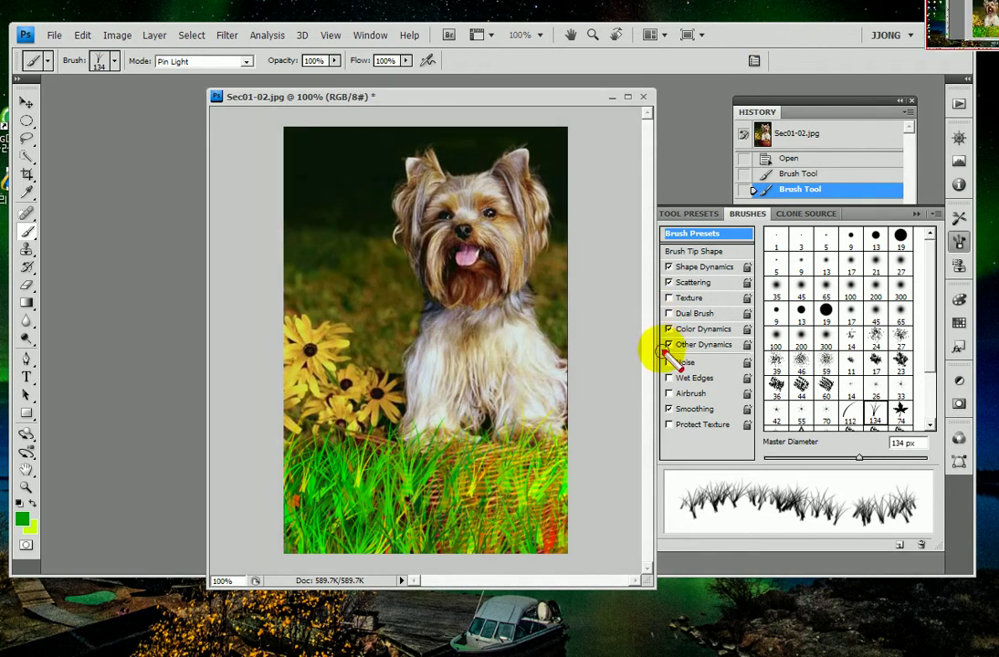
Step: View Shape Dynamics, Scattering, then Color Dynamics (22% Hue Jitter); move the photo window left
mouse_move(665, 370)
left_mouse_down()
mouse_move(671, 235)
mouse_move(669, 379)
left_mouse_up()
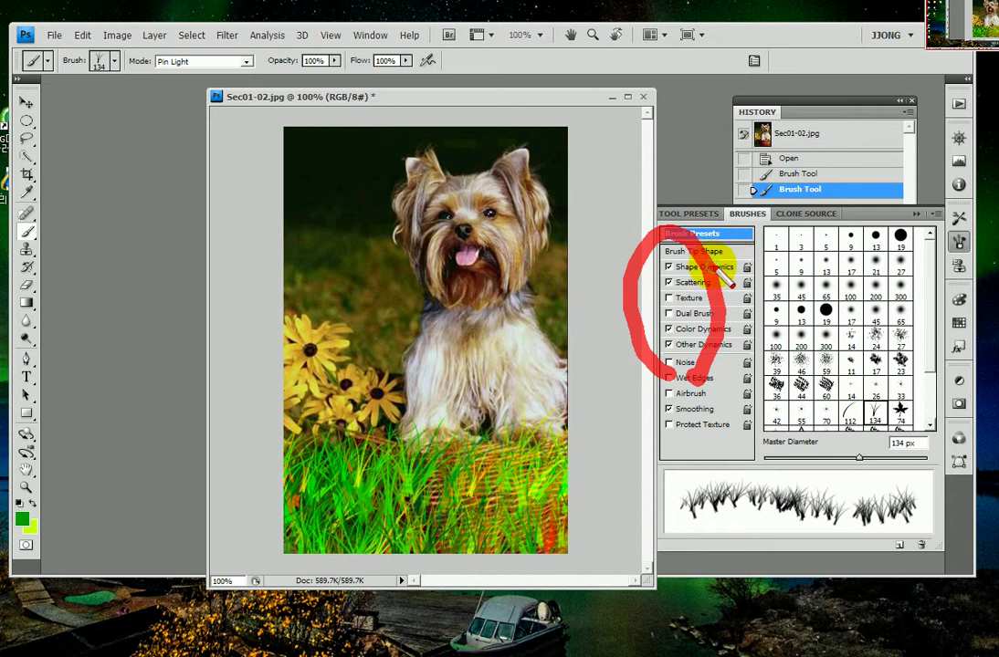
left_click(718, 267)
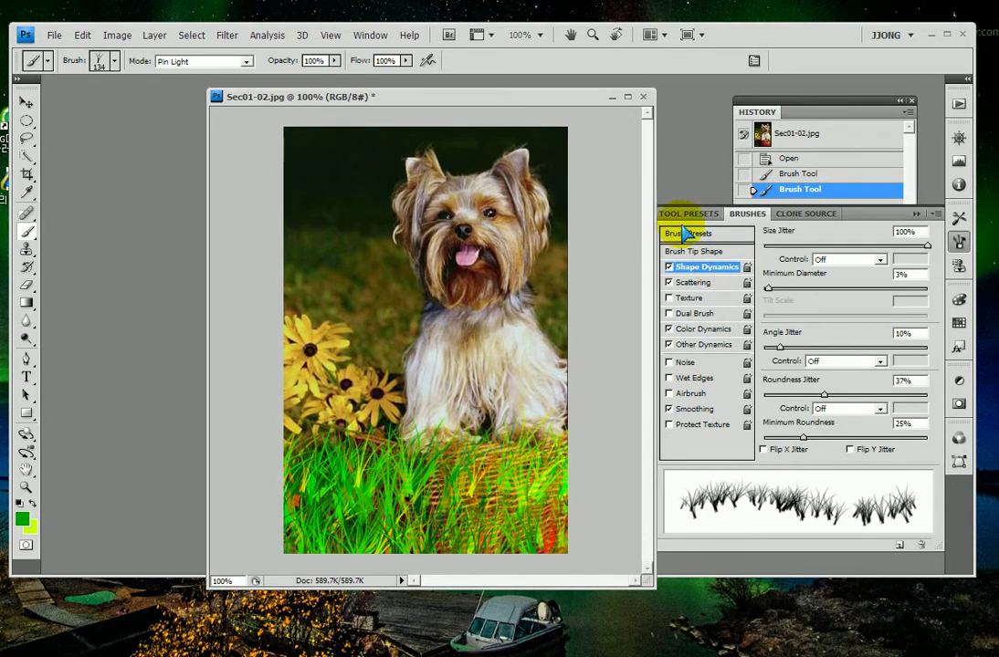
mouse_move(915, 219)
left_mouse_down()
mouse_move(854, 228)
mouse_move(931, 196)
left_mouse_up()
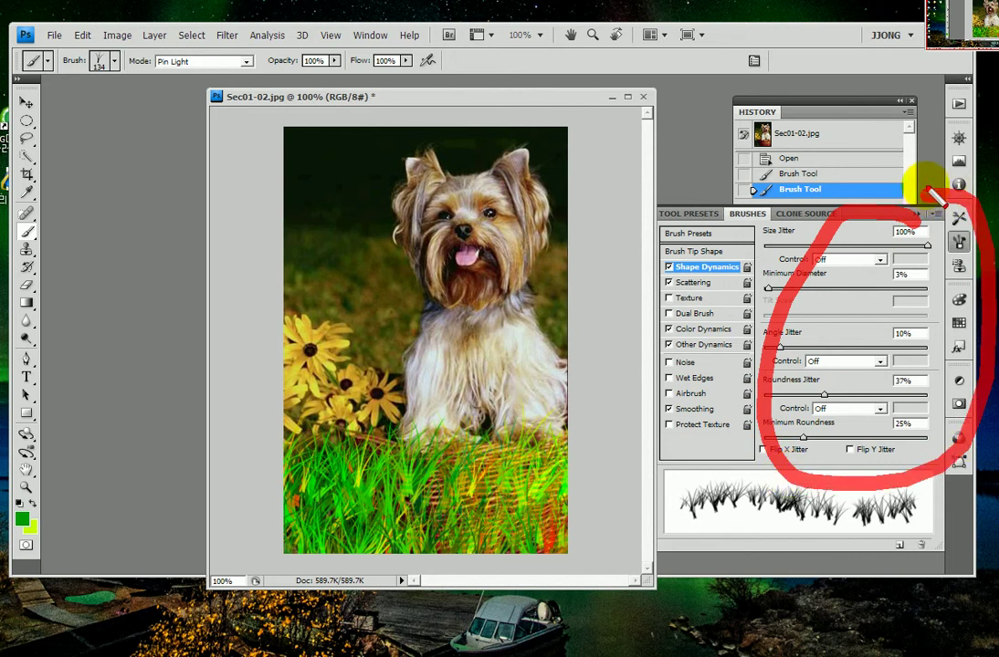
key("Escape")
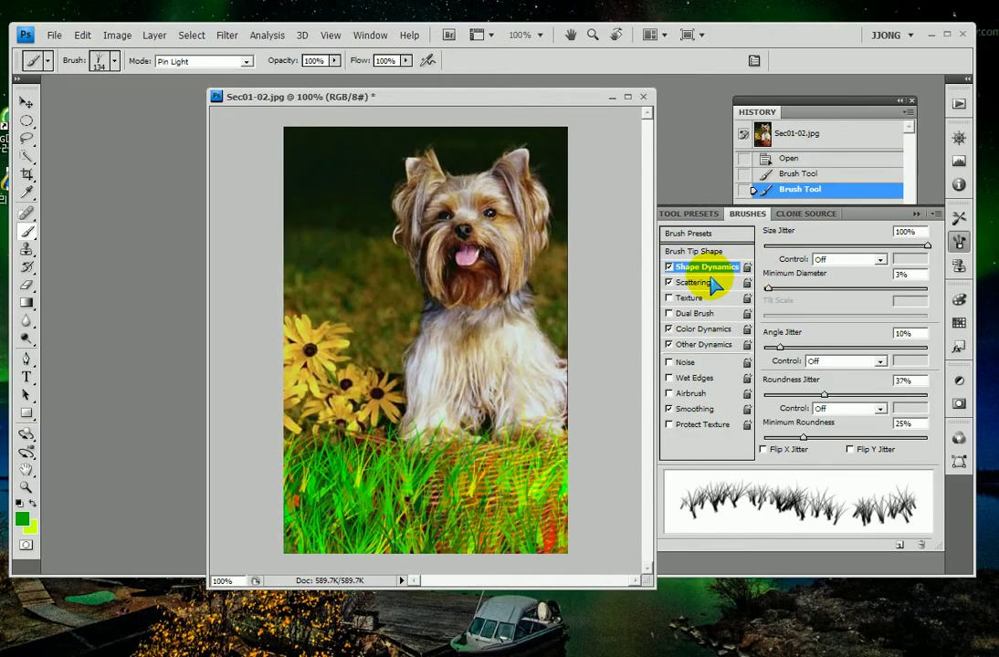
left_click(694, 282)
left_click(696, 331)
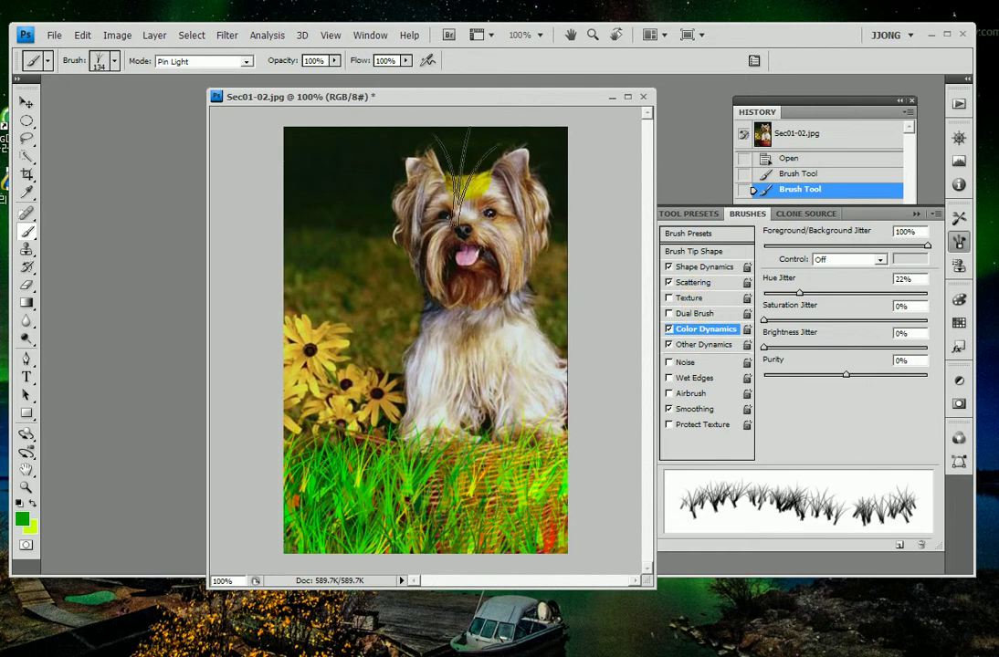
left_click_drag(477, 94, 379, 105)
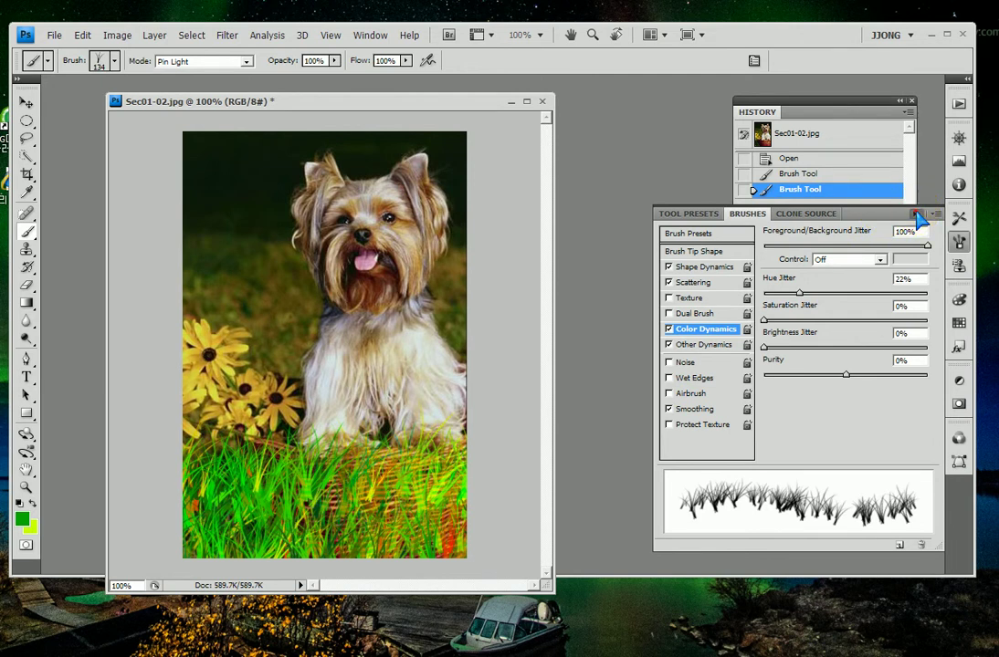
Step: Collapse the Brushes panel and bring up the foreground Color Picker showing green 079f00
left_click(917, 215)
mouse_move(952, 272)
left_mouse_down()
mouse_move(959, 241)
mouse_move(970, 259)
left_mouse_up()
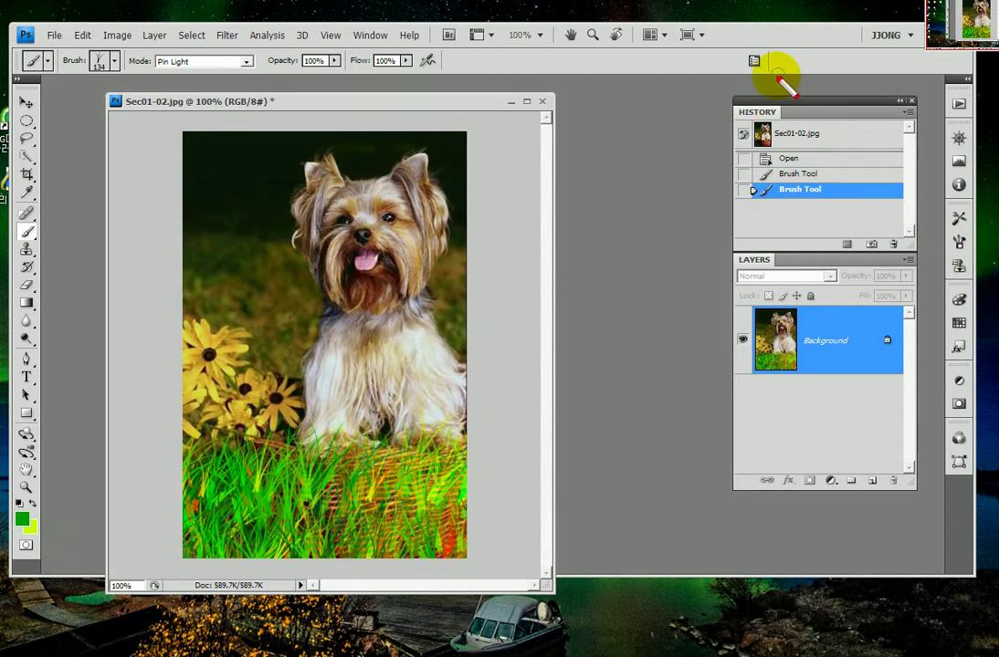
mouse_move(263, 155)
left_mouse_down()
mouse_move(330, 367)
mouse_move(468, 390)
mouse_move(229, 323)
mouse_move(219, 160)
left_mouse_up()
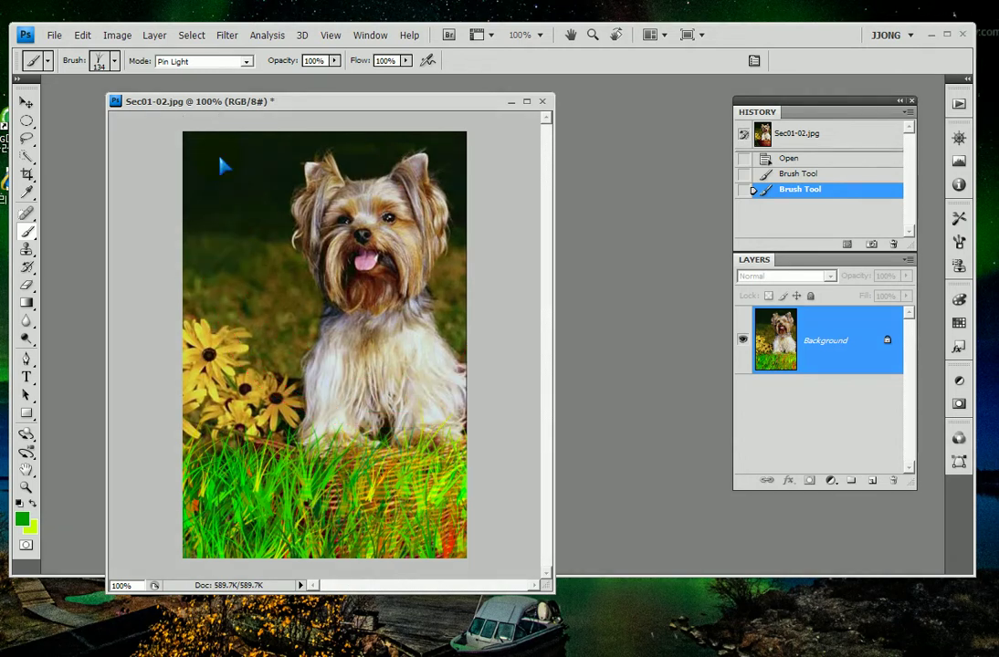
left_click(22, 519)
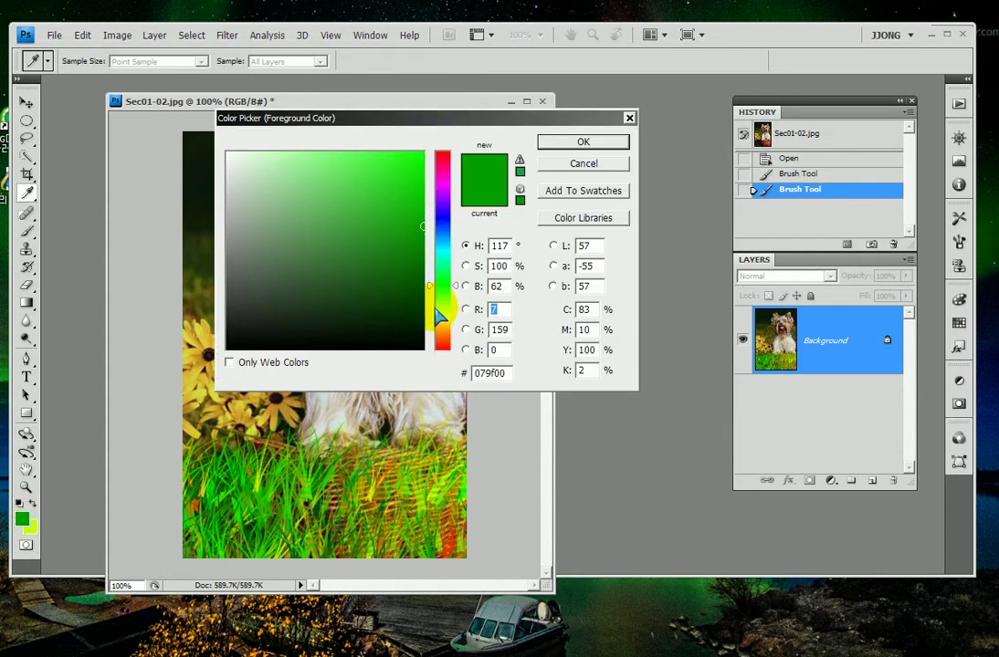
Step: Change the foreground colour from green to dark red 9f1a00
left_click(446, 164)
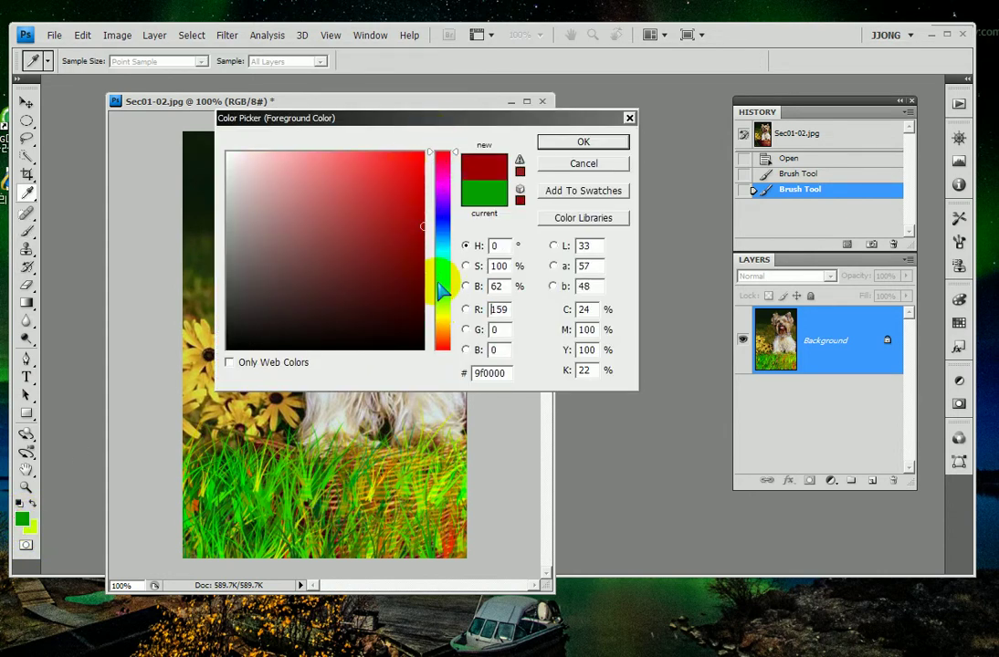
left_click(443, 339)
left_click_drag(443, 343, 442, 345)
left_click(404, 176)
left_click(570, 143)
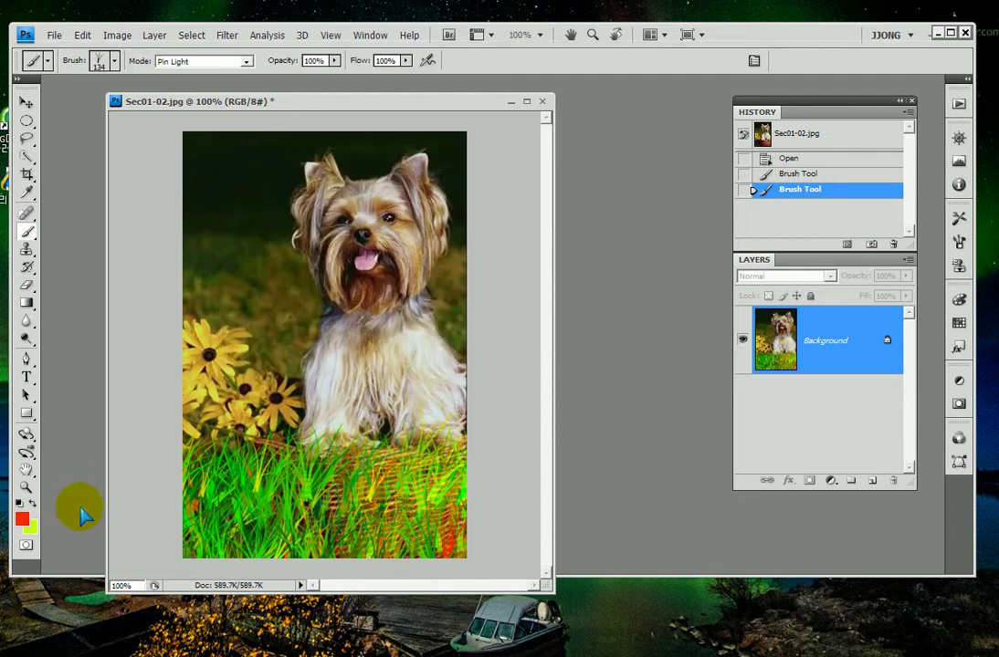
Step: Set the background colour to golden yellow efba00
left_click(30, 525)
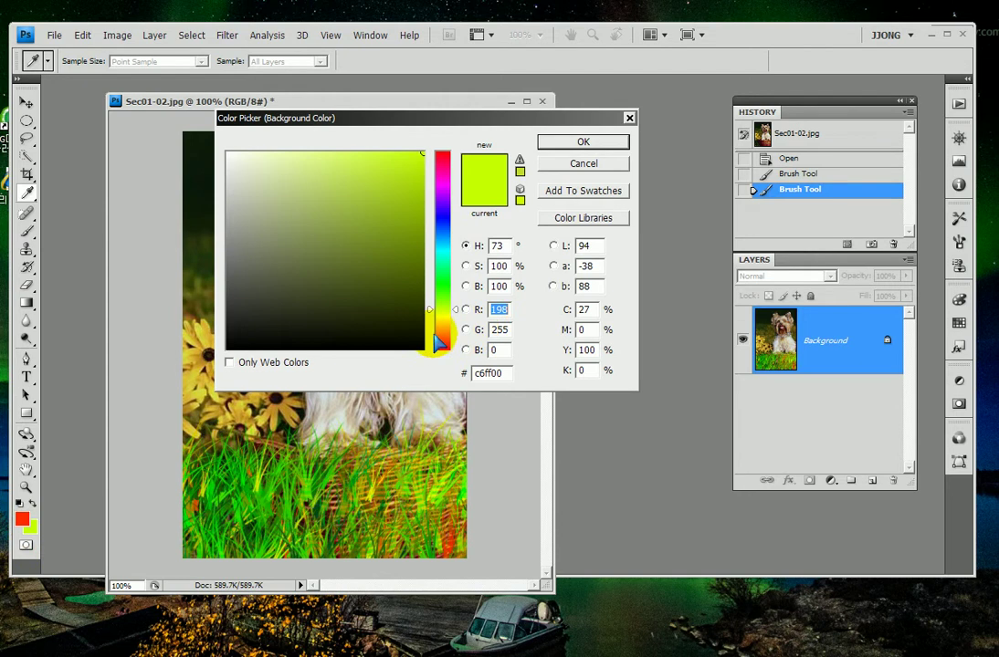
left_click_drag(440, 337, 439, 327)
left_click_drag(405, 207, 421, 222)
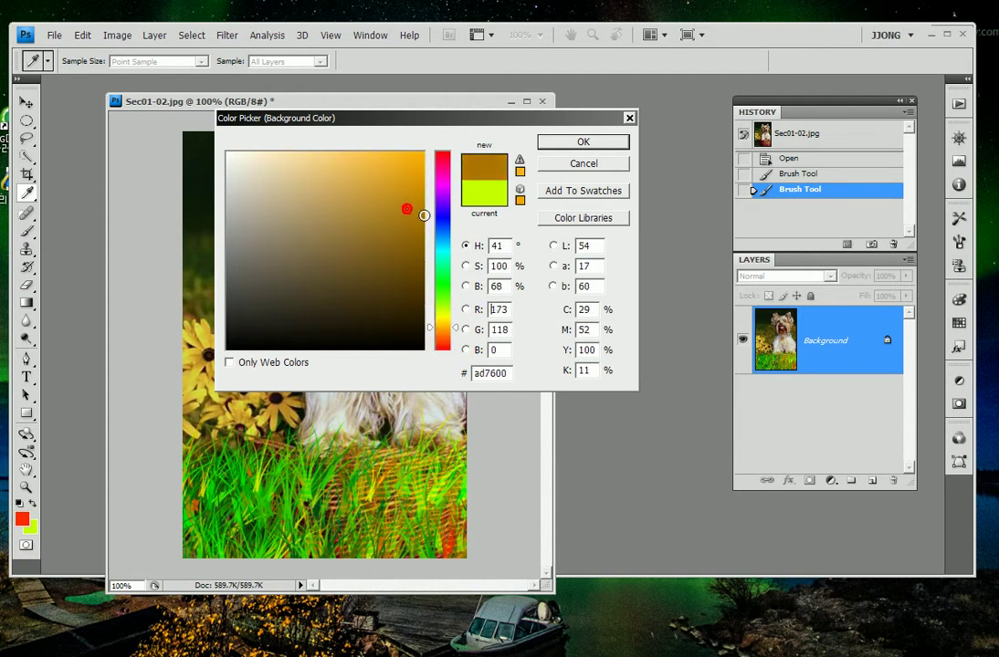
left_click_drag(454, 340, 440, 324)
left_click(419, 193)
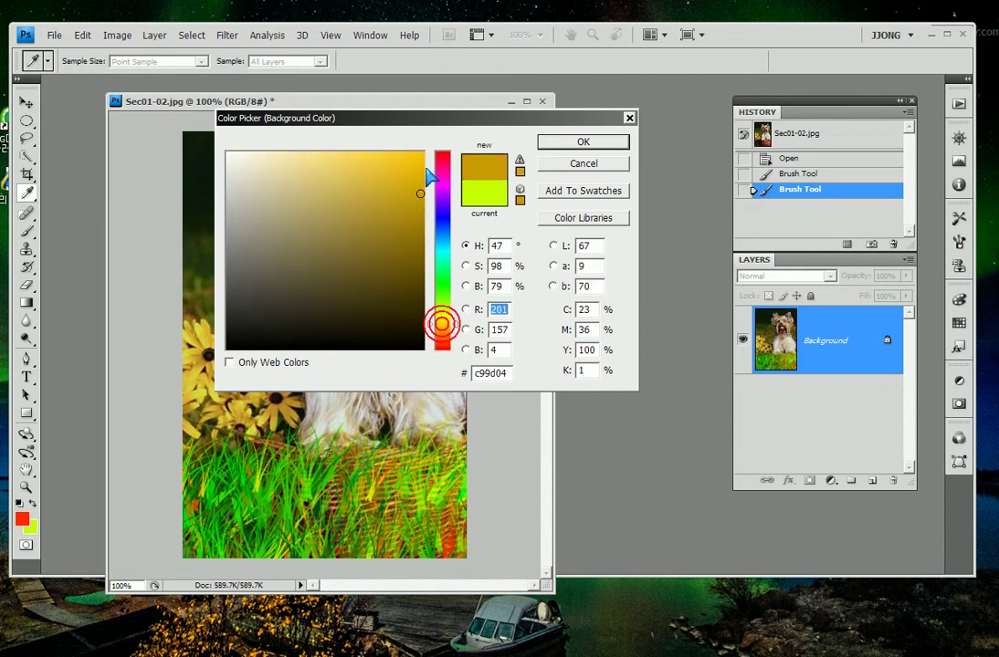
left_click(417, 188)
left_click_drag(421, 188, 445, 163)
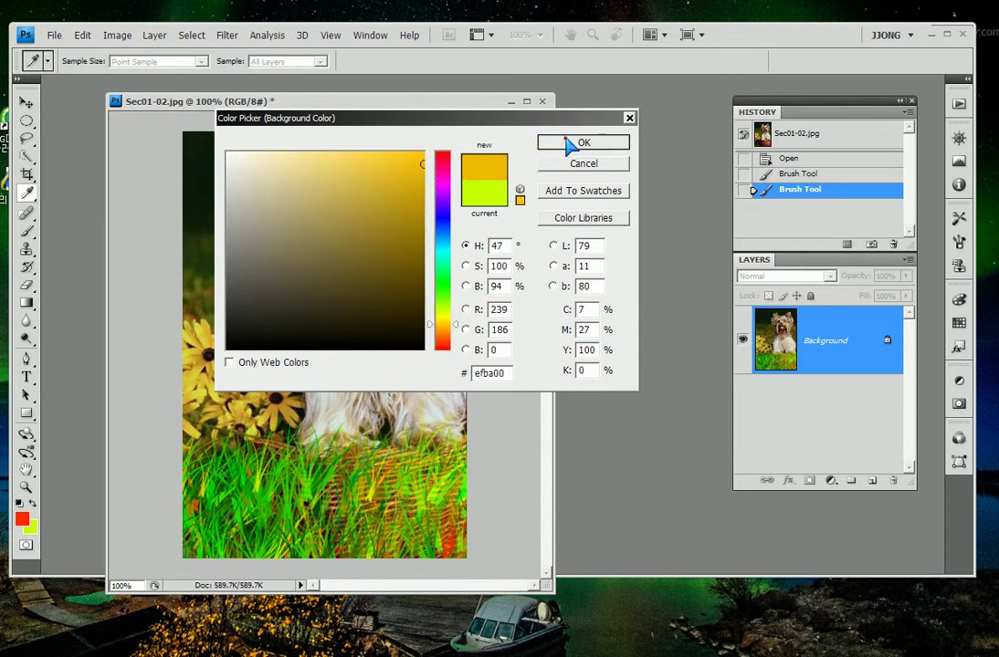
left_click(571, 143)
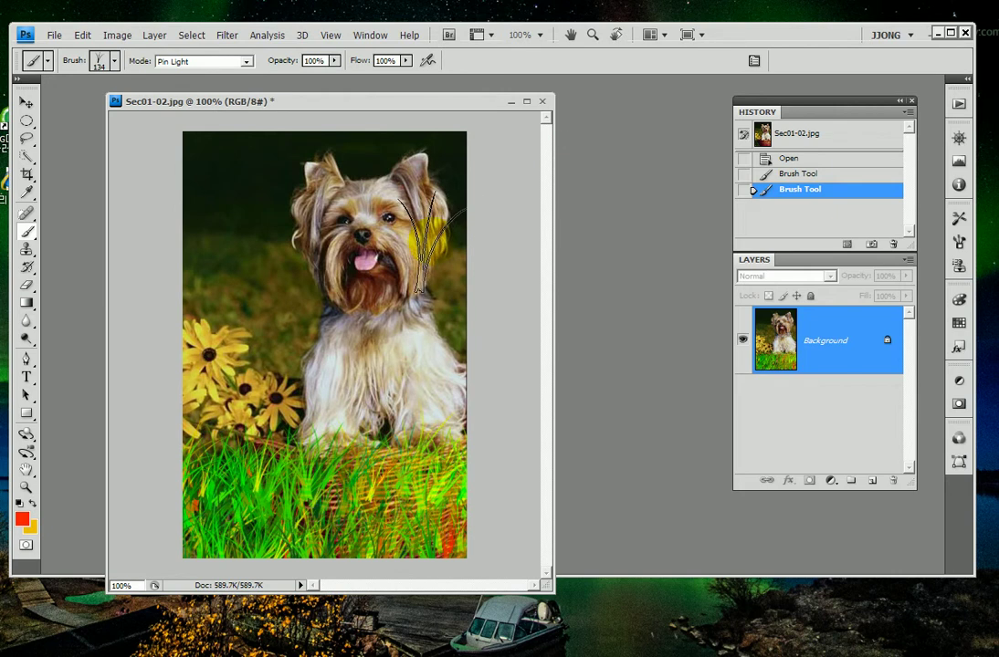
Step: Switch the brush tip to the 74 px maple leaf and resize it to 73 px
left_click(114, 61)
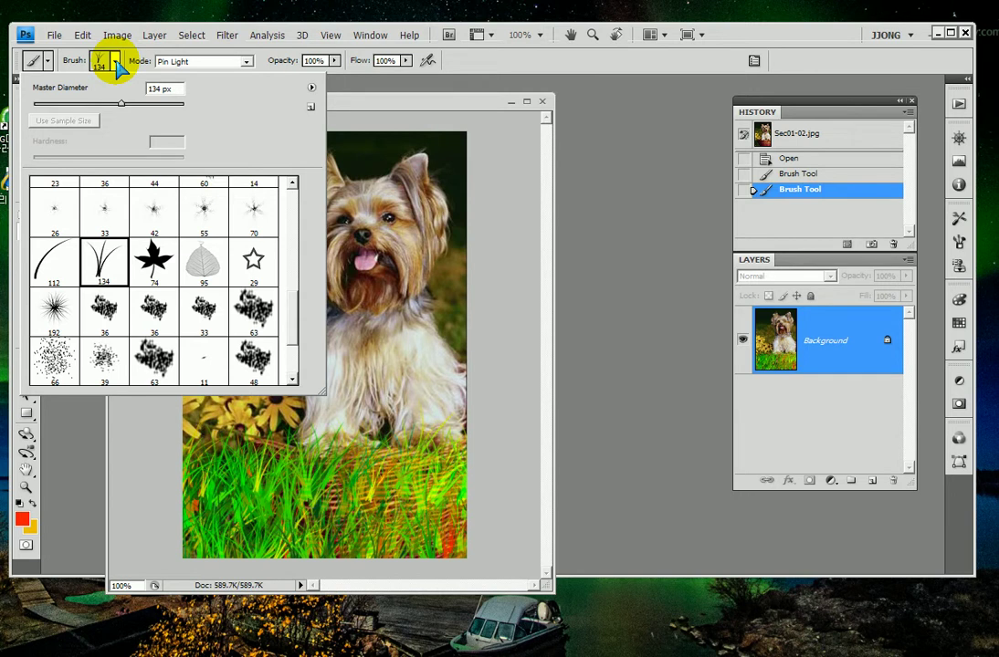
left_click(153, 257)
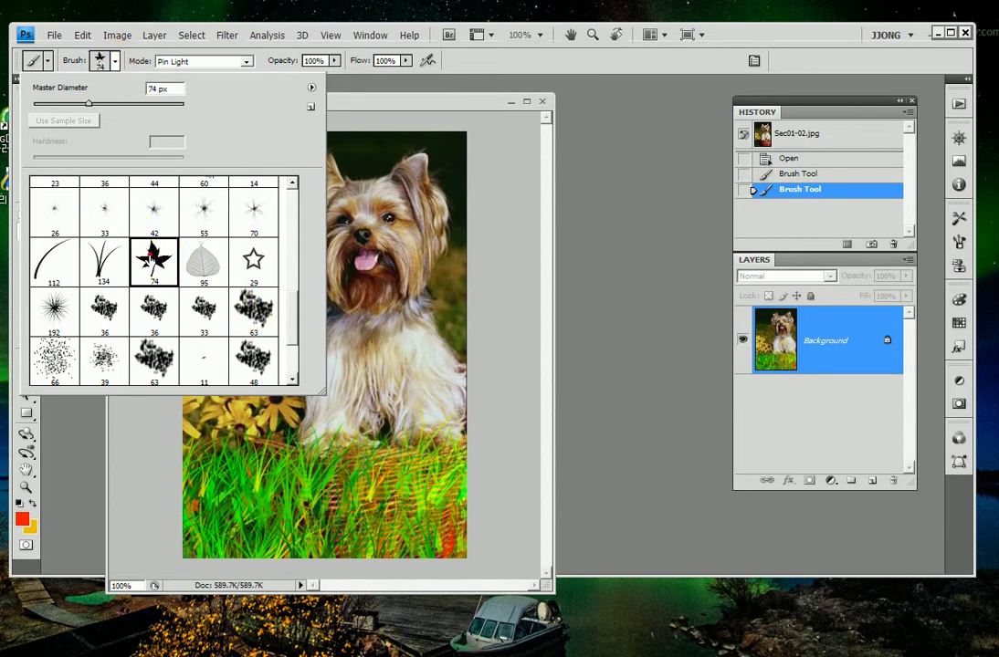
double_click(152, 255)
left_click(106, 62)
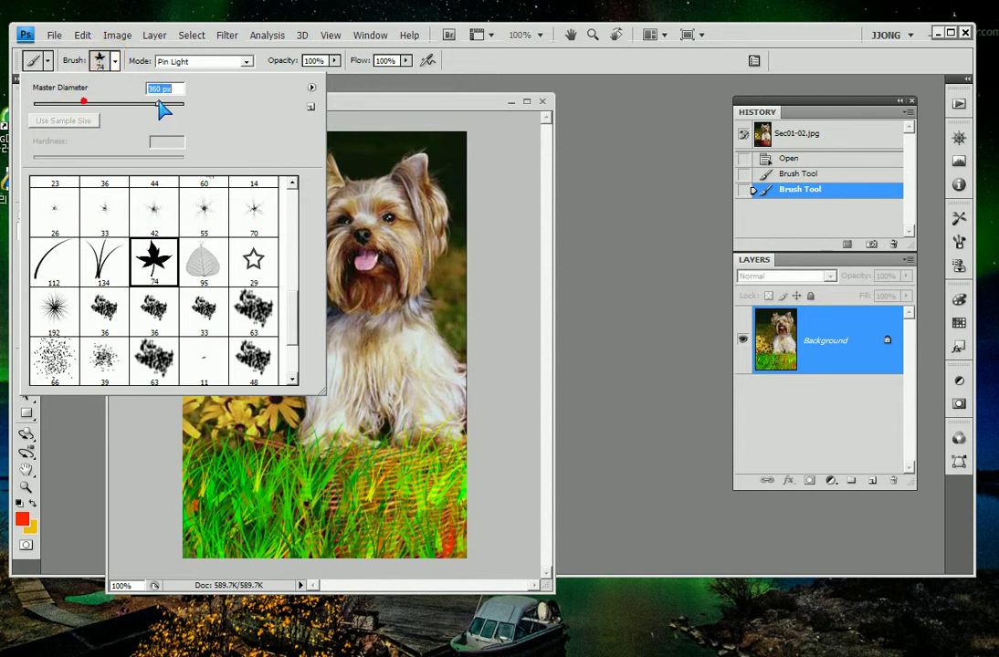
mouse_move(80, 107)
left_mouse_down()
mouse_move(26, 108)
mouse_move(92, 107)
left_mouse_up()
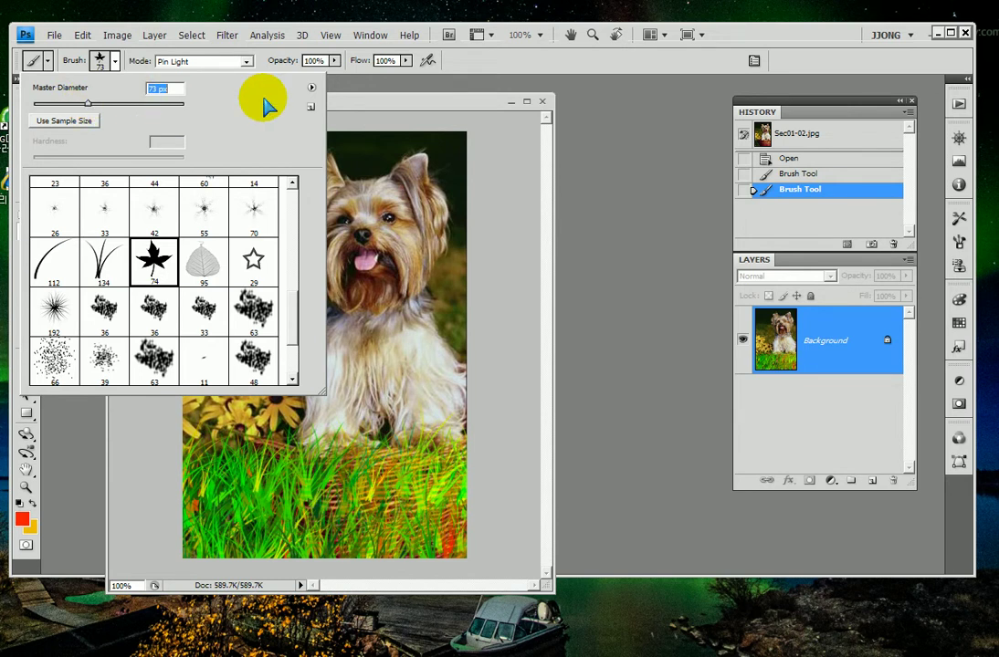
left_click(363, 108)
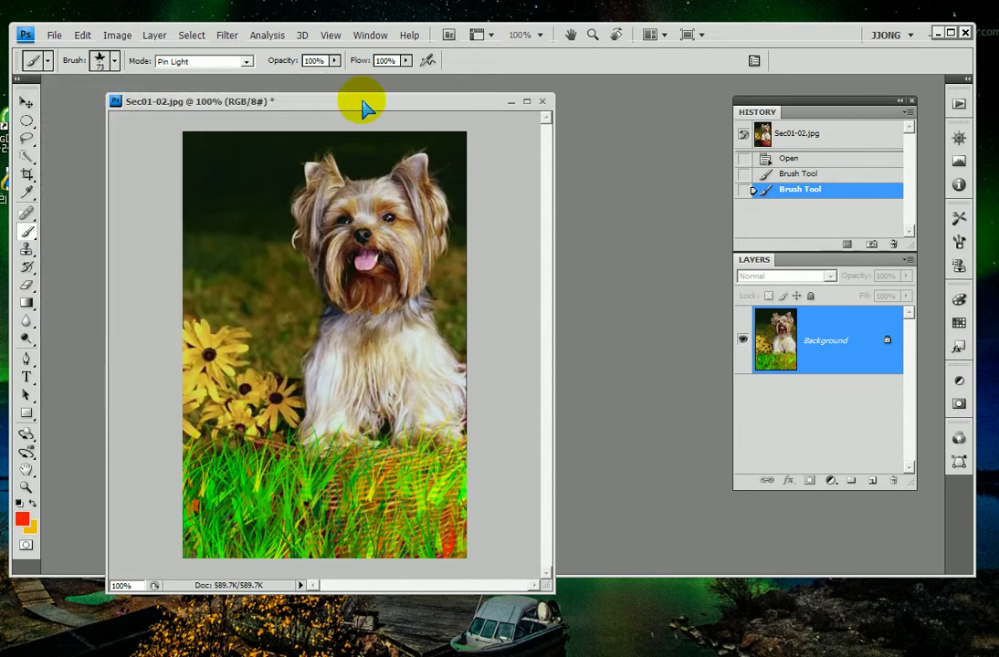
mouse_move(228, 141)
left_mouse_down()
mouse_move(518, 363)
mouse_move(516, 350)
left_mouse_up()
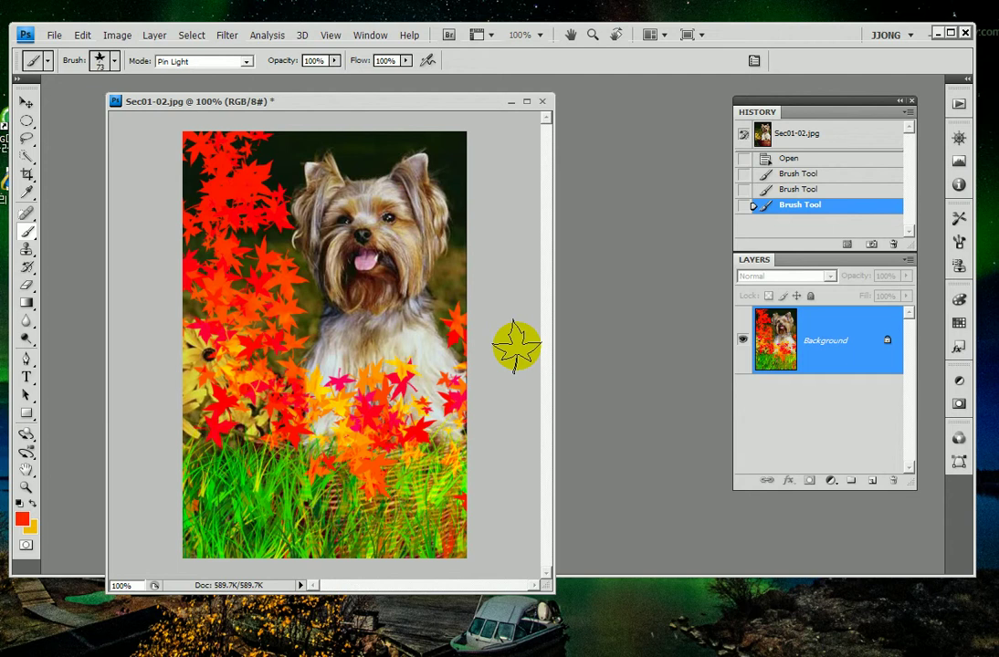
key("ctrl+z")
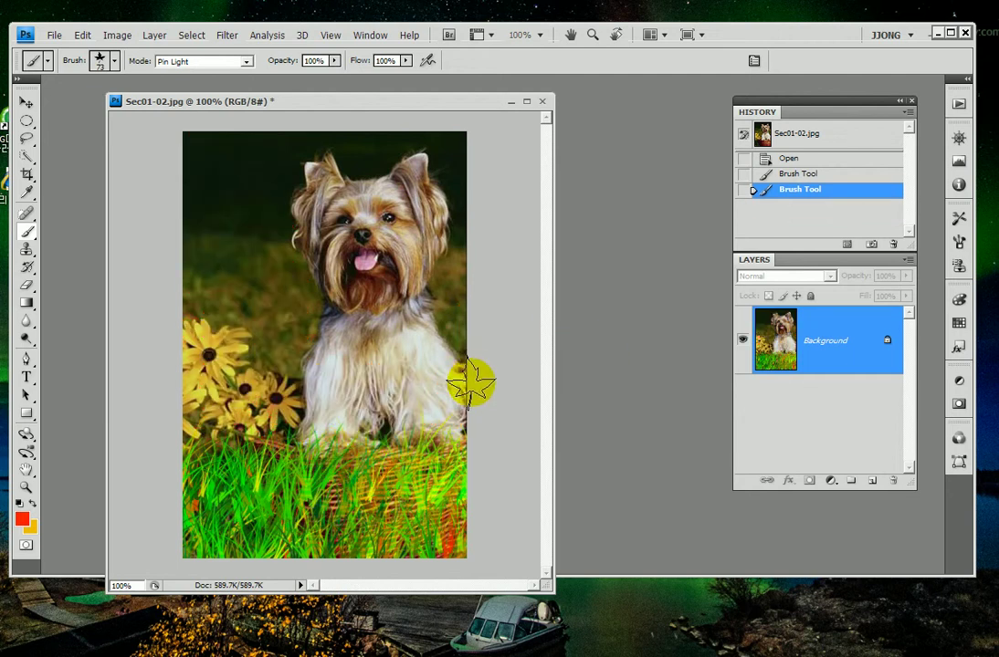
left_click_drag(470, 381, 126, 199)
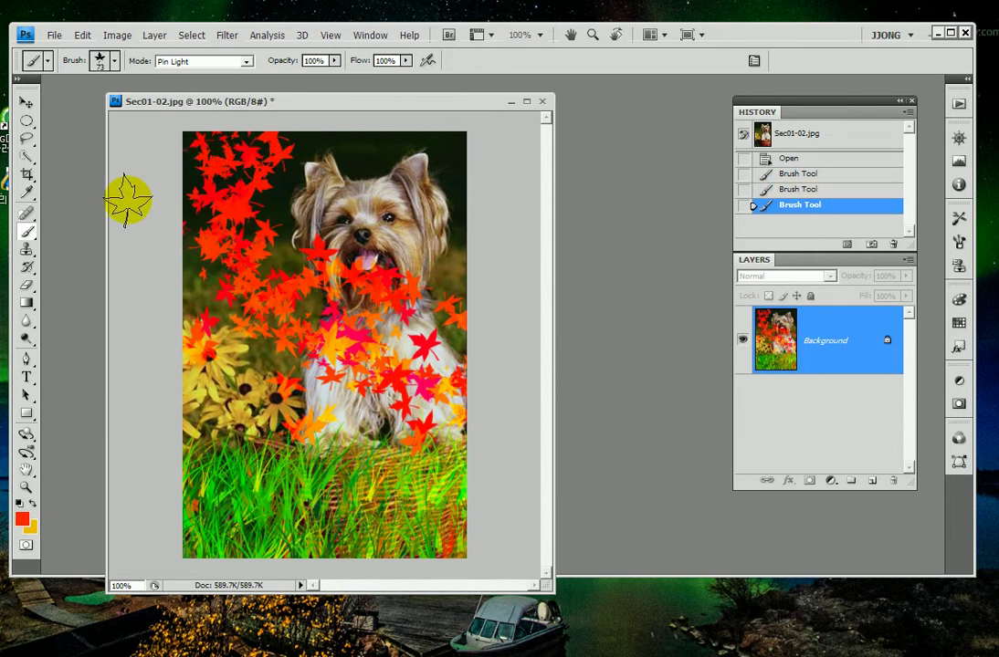
key("ctrl+z")
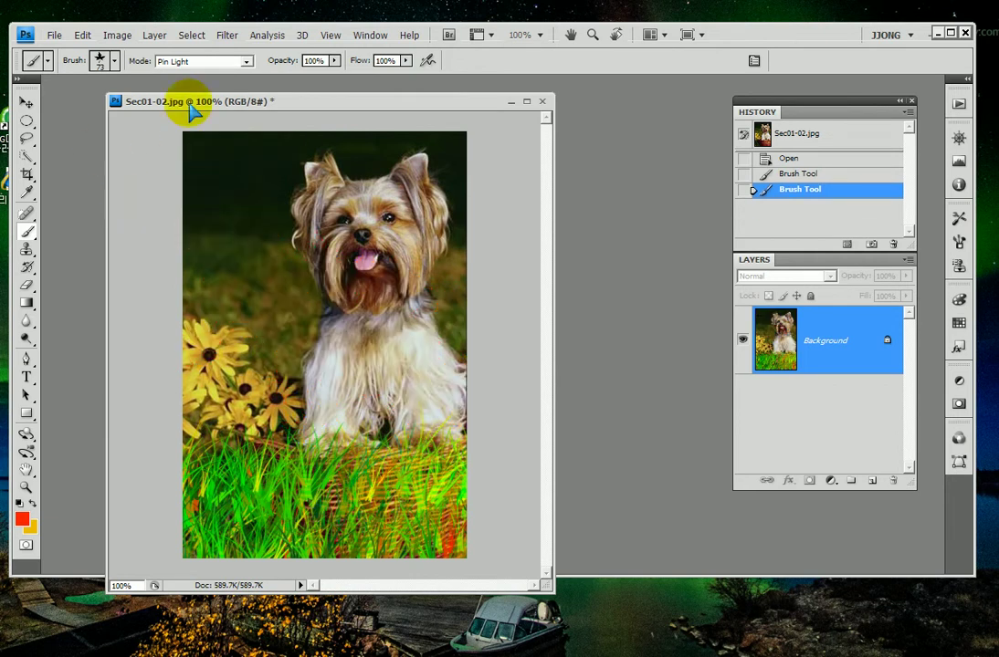
left_click(755, 61)
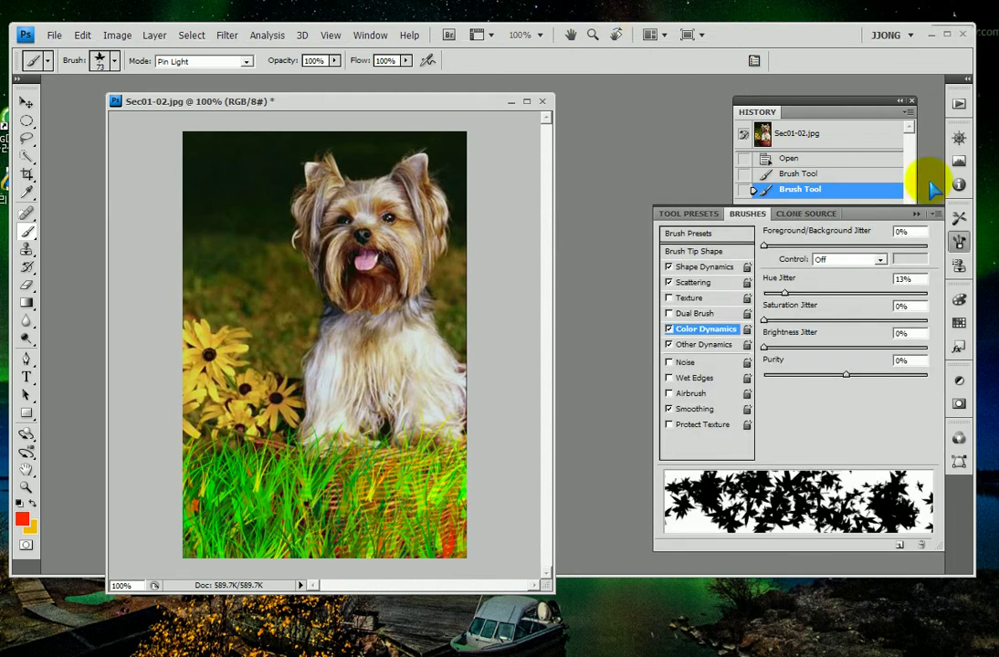
Step: Enable Color Dynamics on the leaf brush and raise Foreground/Background Jitter to 100%
left_click(703, 344)
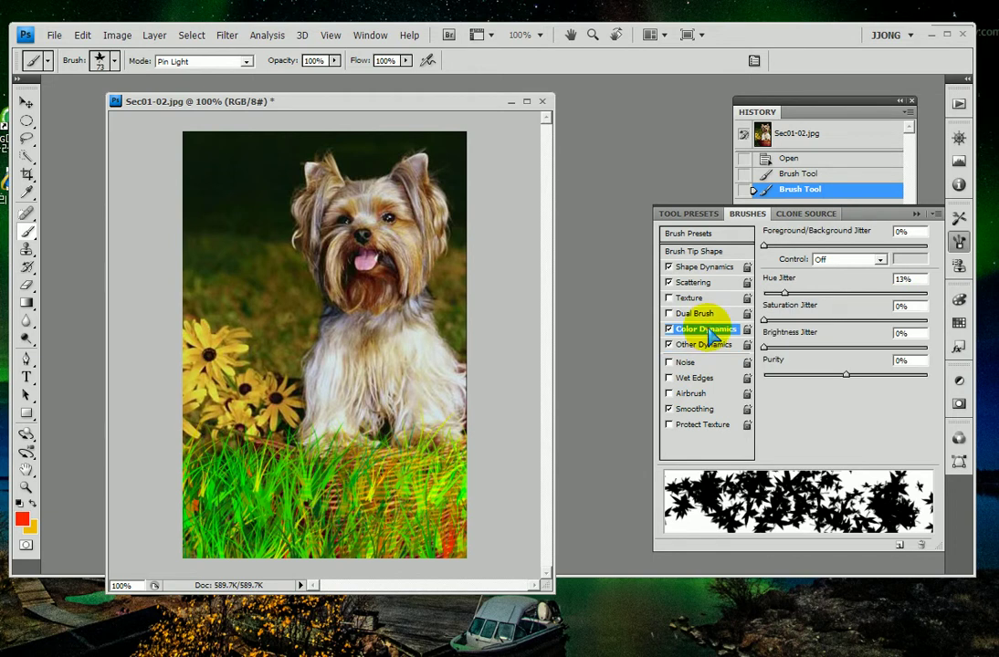
mouse_move(783, 35)
left_mouse_down()
mouse_move(791, 59)
mouse_move(763, 91)
left_mouse_up()
left_click_drag(966, 228, 969, 264)
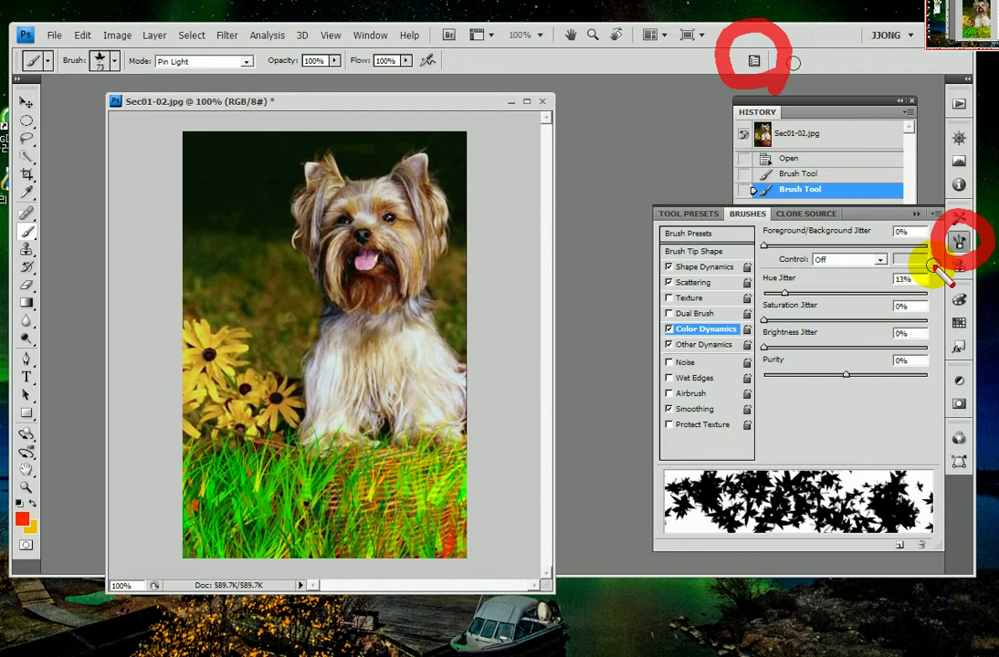
mouse_move(675, 315)
left_mouse_down()
mouse_move(655, 356)
mouse_move(750, 334)
mouse_move(667, 306)
left_mouse_up()
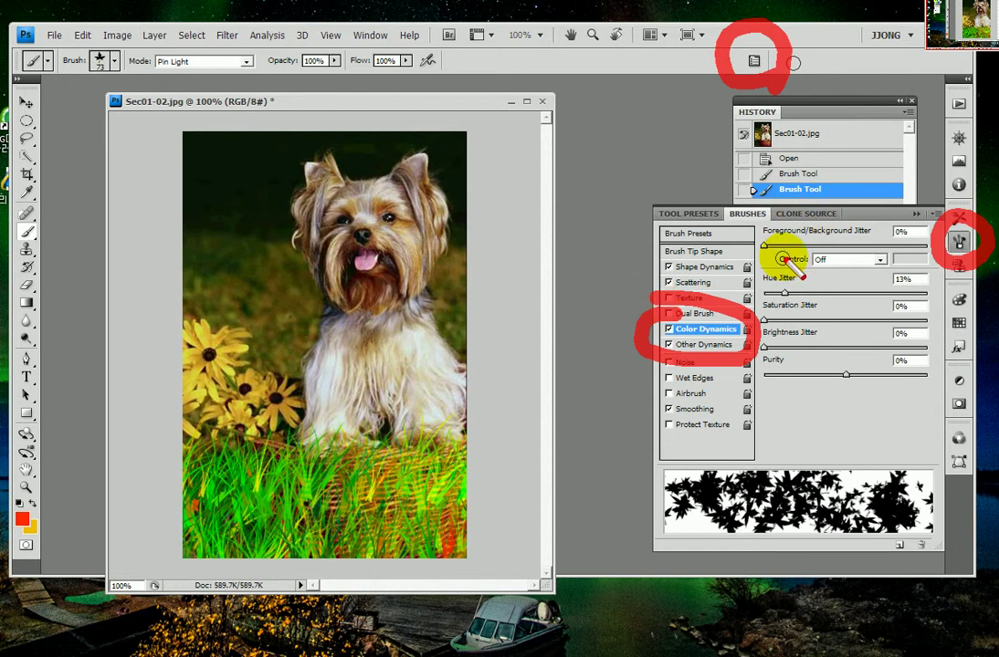
left_click_drag(776, 219, 803, 248)
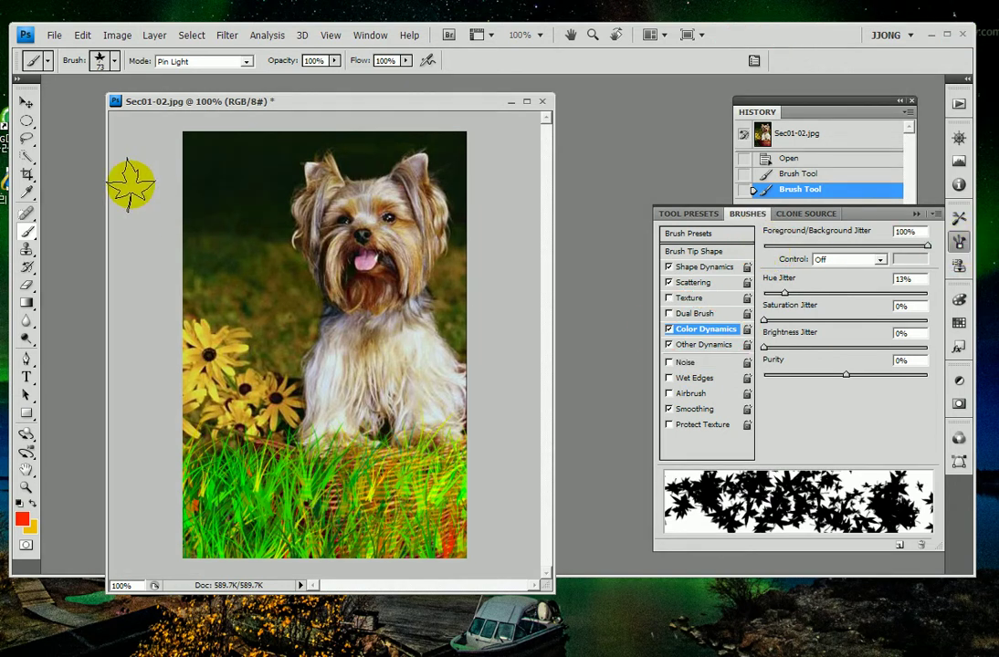
Step: Paint multicoloured maple leaves across the dog, then close Sec01-02.jpg without saving
left_click_drag(231, 155, 495, 358)
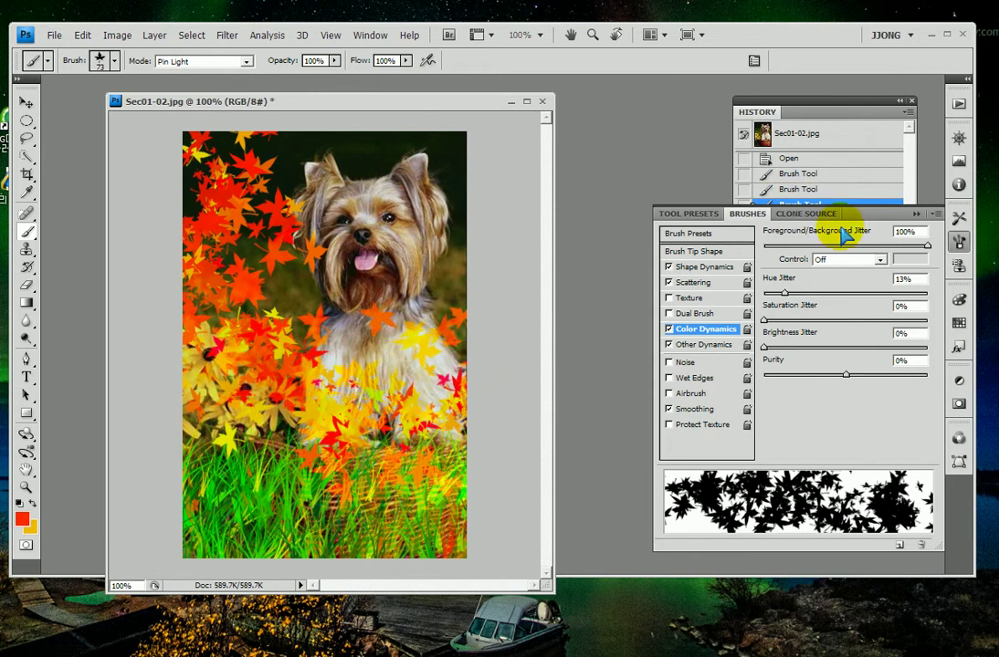
left_click(916, 213)
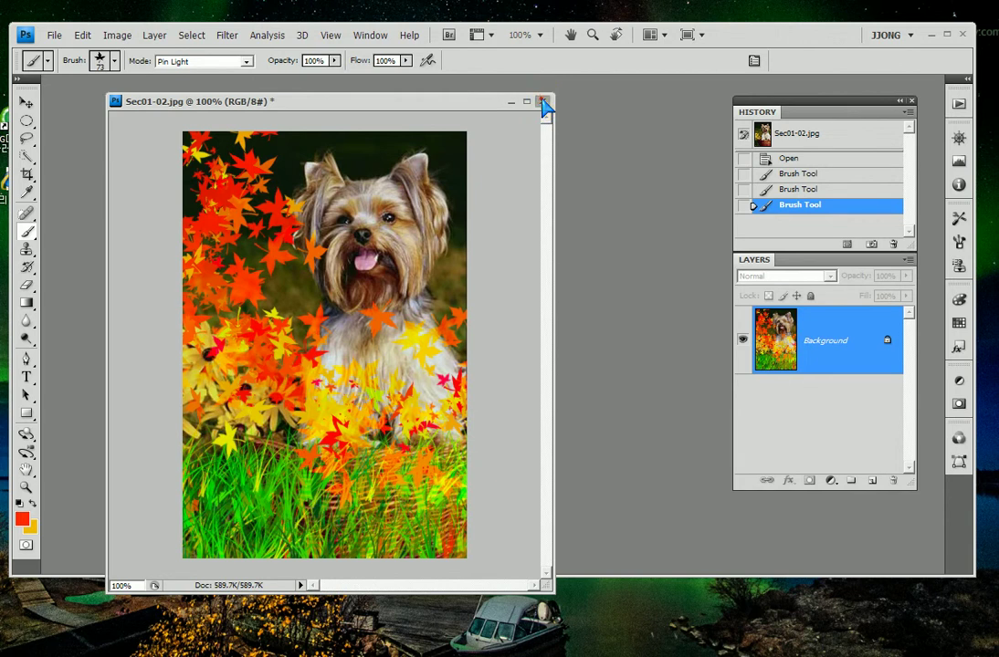
left_click(543, 102)
left_click(492, 240)
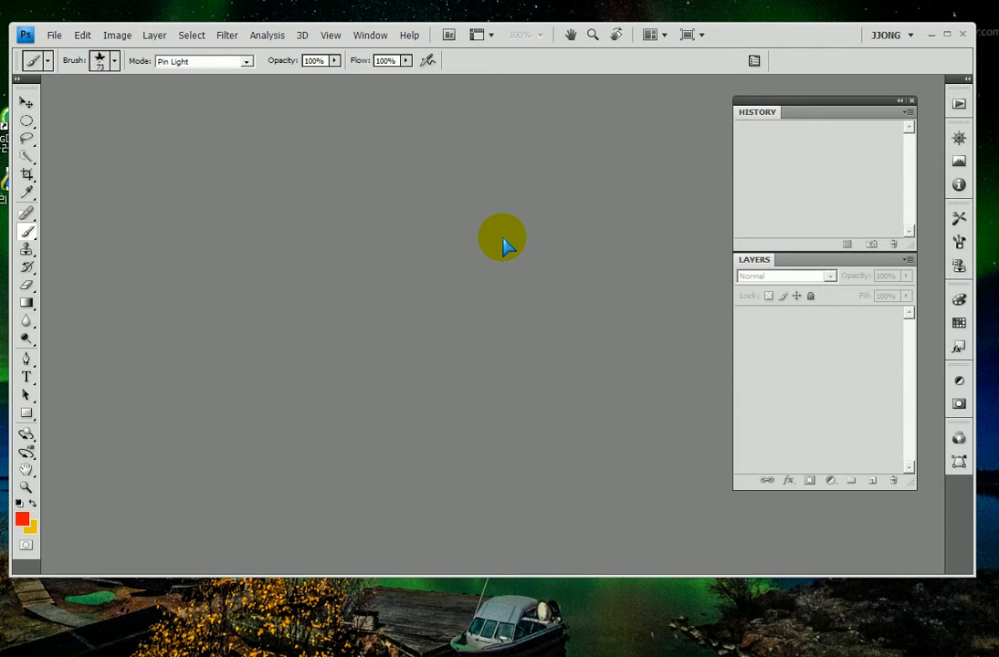
Step: Browse the brush preset list, then call up the New document dialog
left_click(104, 61)
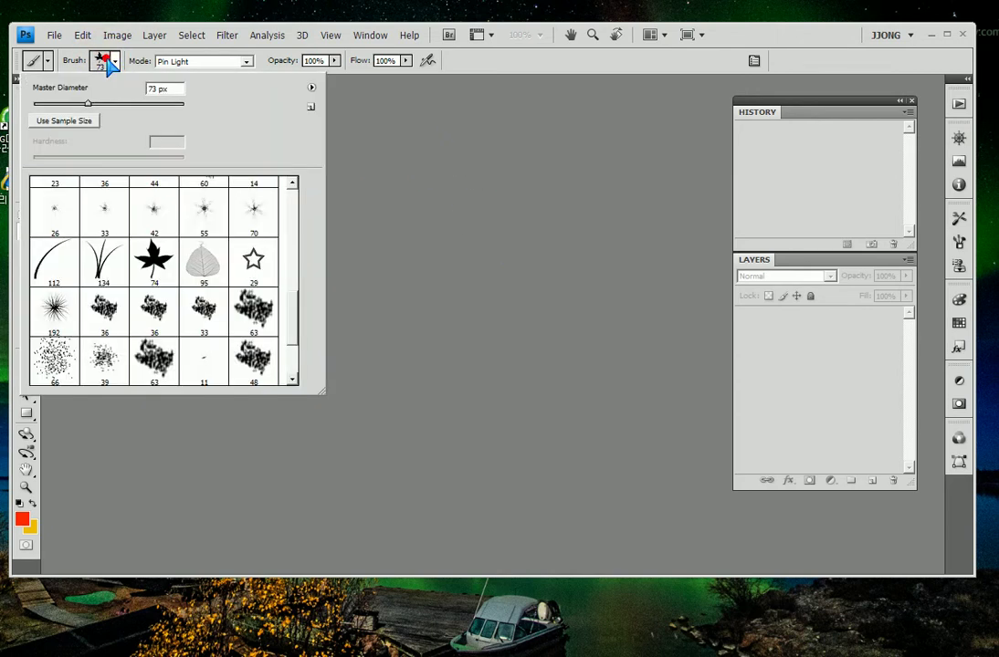
mouse_move(292, 330)
left_mouse_down()
mouse_move(292, 352)
mouse_move(290, 331)
left_mouse_up()
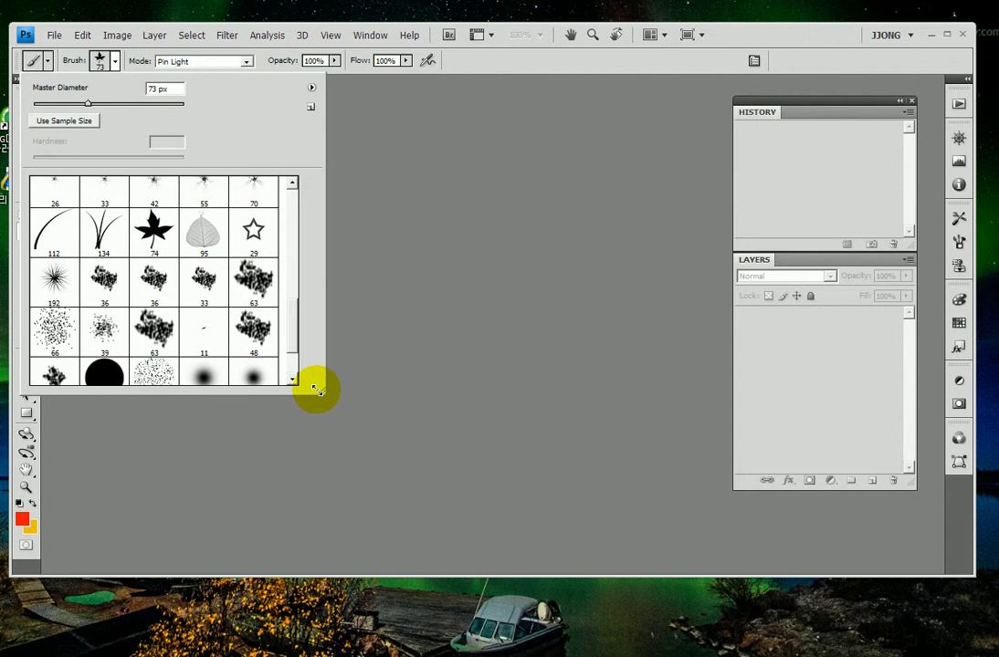
left_click(425, 312)
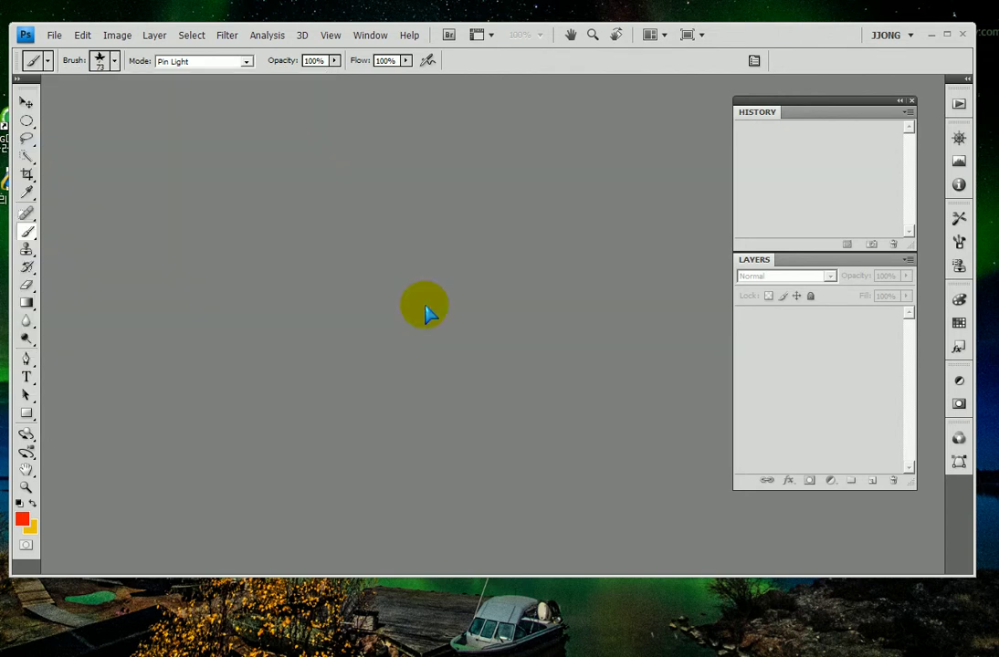
key("ctrl+n")
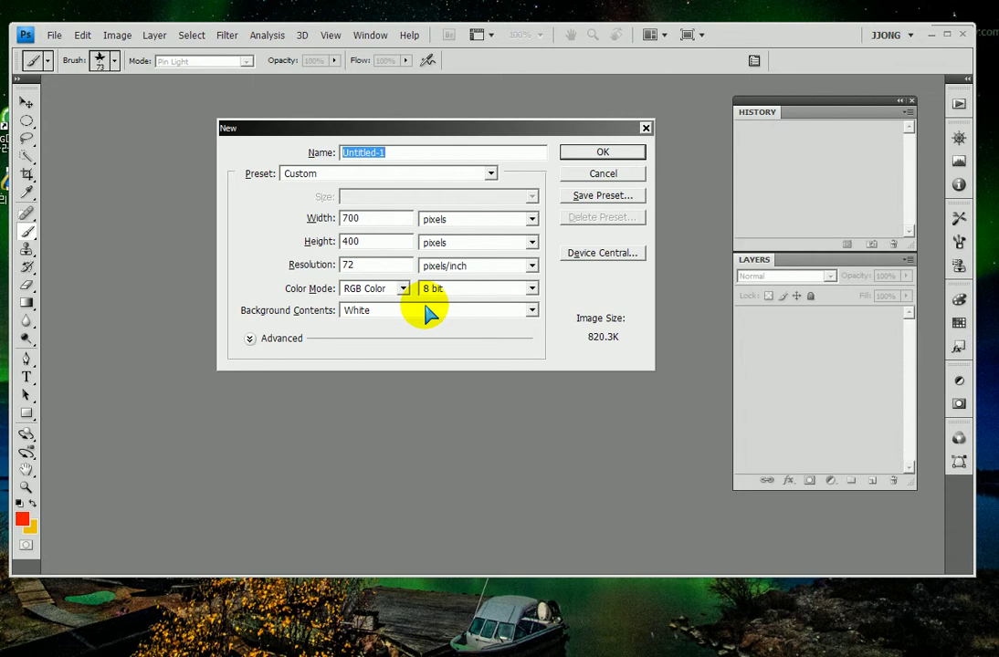
Step: Create a new white document 100 px wide by 100 px high
double_click(357, 219)
type("100")
key("Tab")
type("100")
left_click(597, 151)
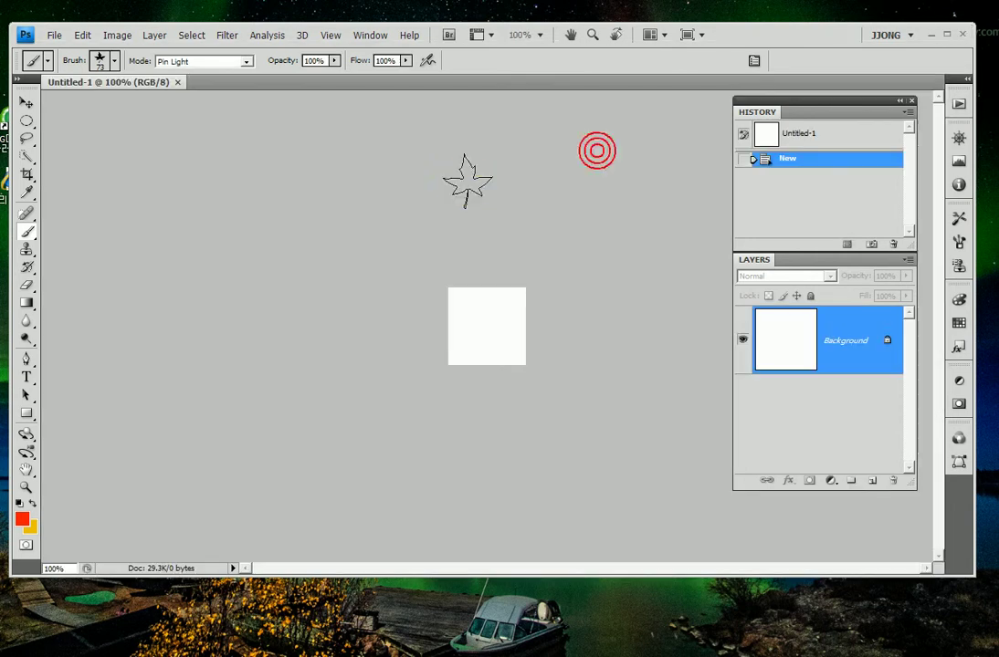
Step: Float the Untitled-1 document in its own window, centred and sized around the canvas
left_click_drag(173, 85, 128, 116)
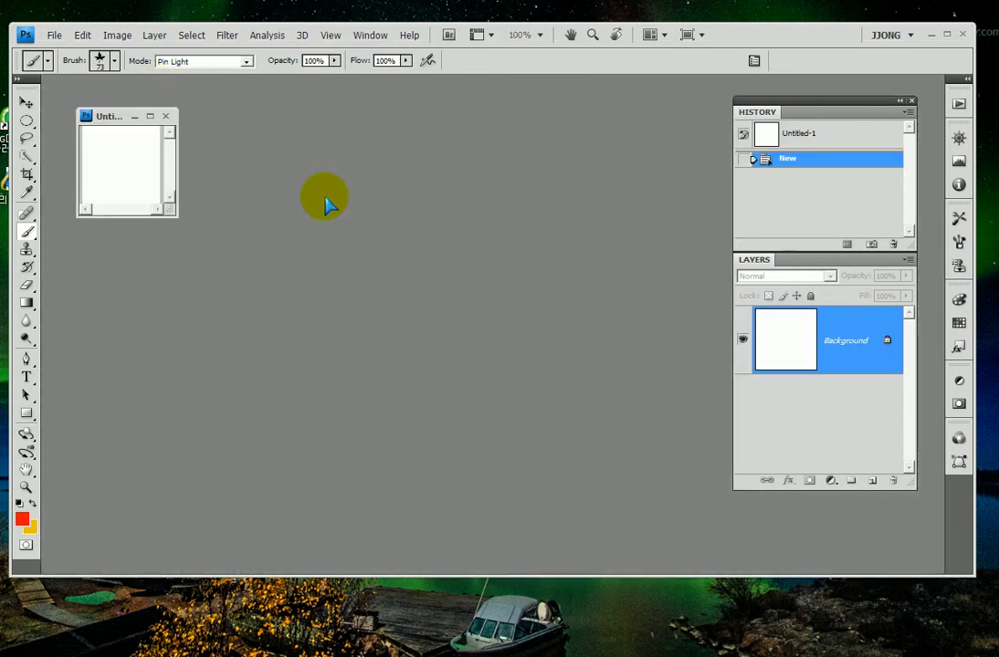
left_click_drag(173, 214, 543, 422)
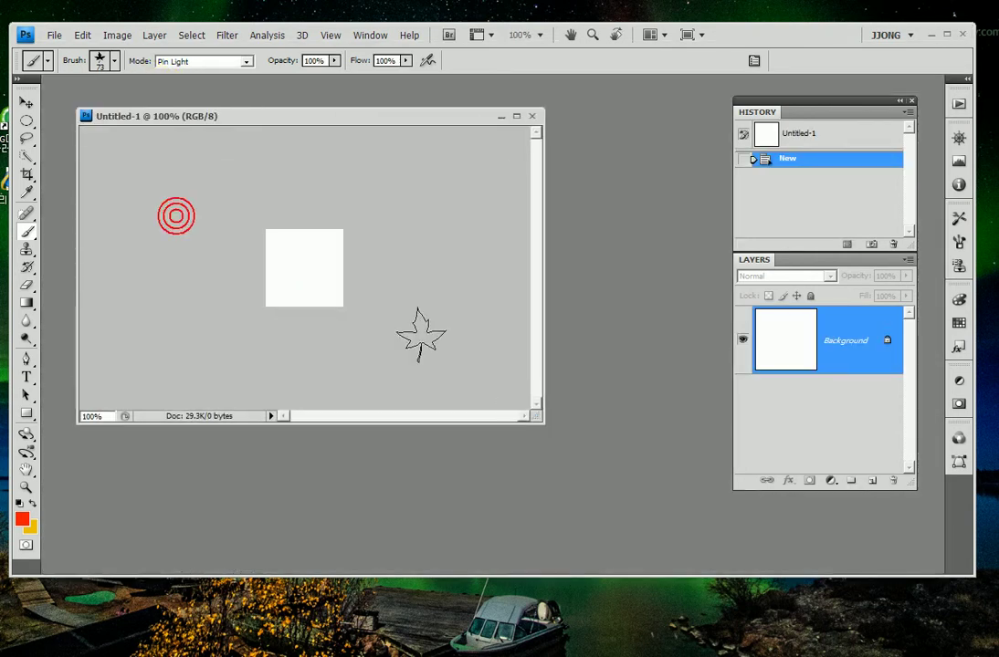
left_click_drag(300, 116, 445, 166)
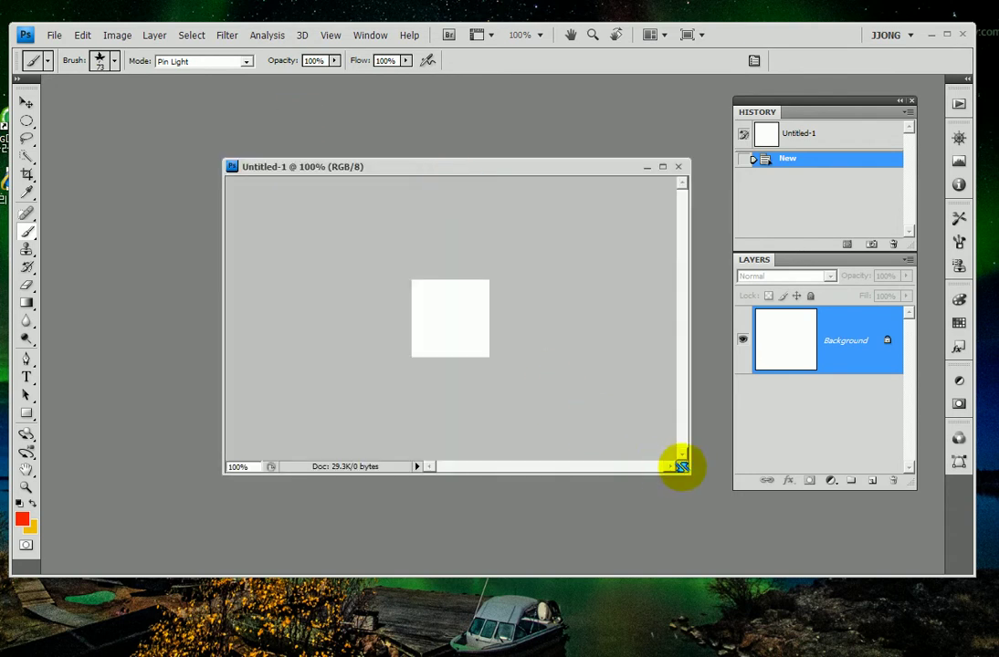
left_click_drag(684, 469, 603, 449)
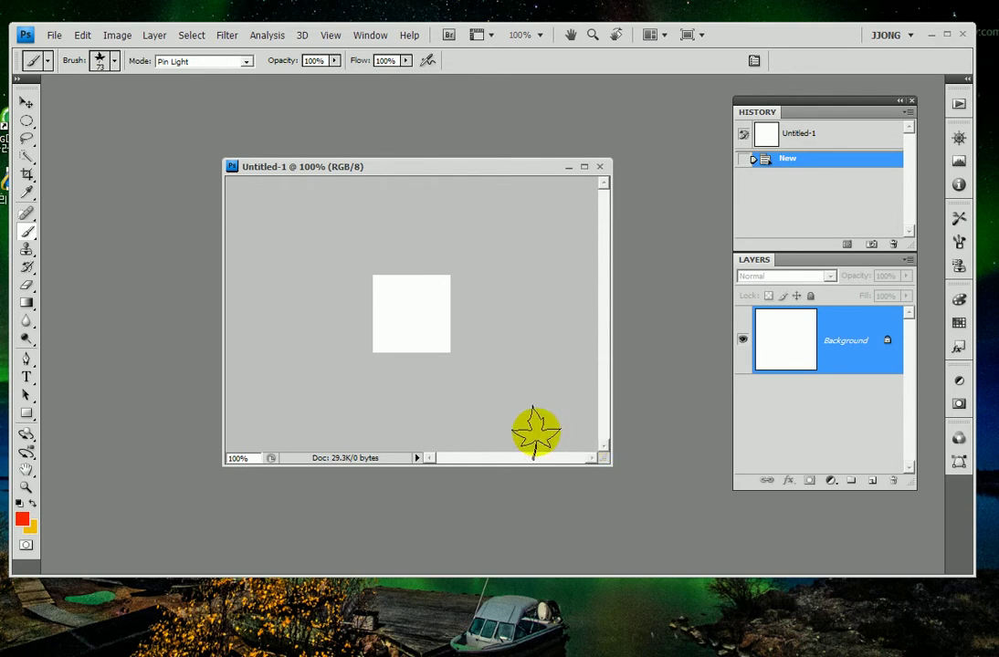
Step: Look through the brush presets and briefly check the foreground colour picker
left_click(114, 61)
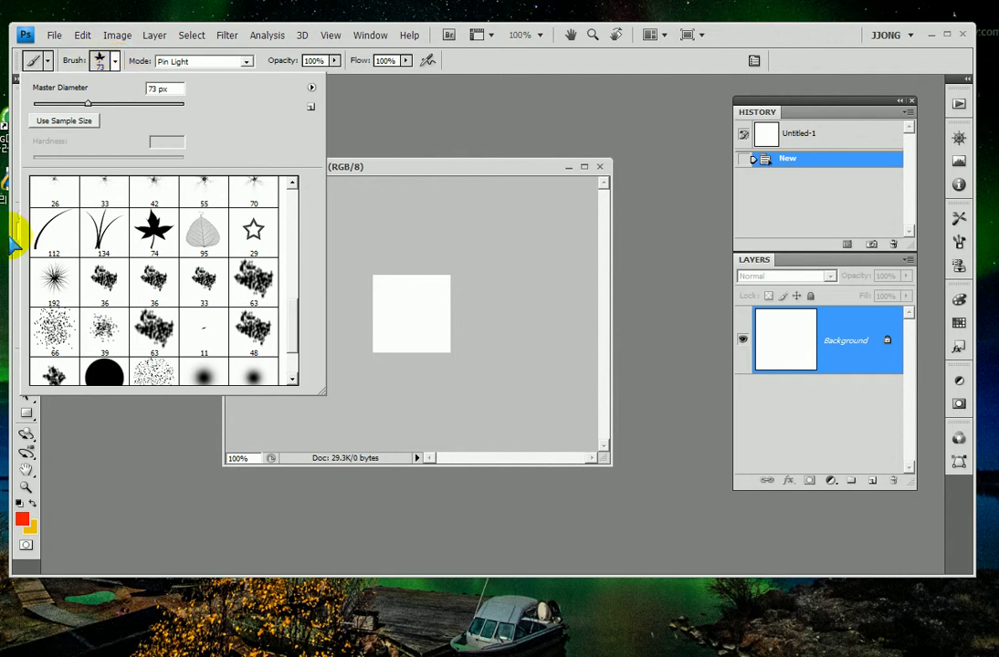
left_click(18, 516)
left_click(583, 164)
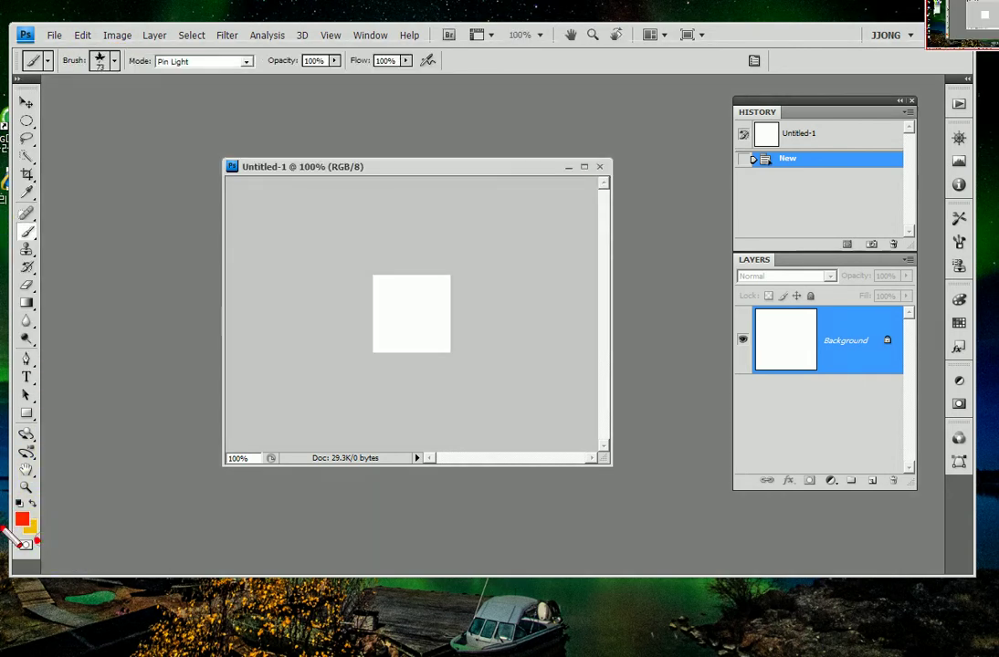
left_click(27, 516)
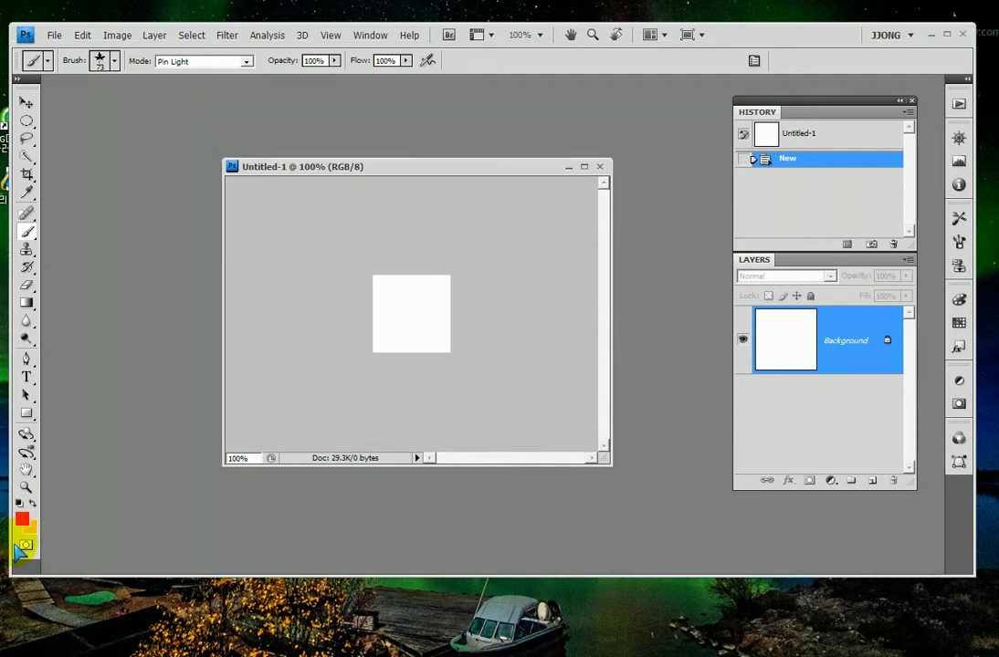
Step: Adjust the colour swatches and window, then close the blank Untitled-1 canvas
left_click(23, 515)
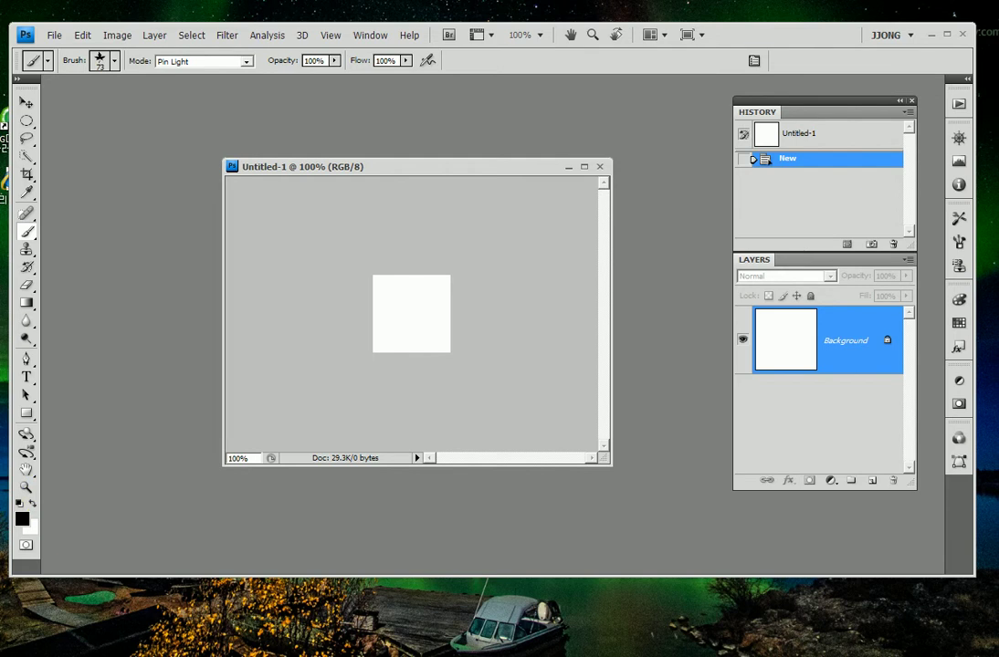
left_click(28, 230)
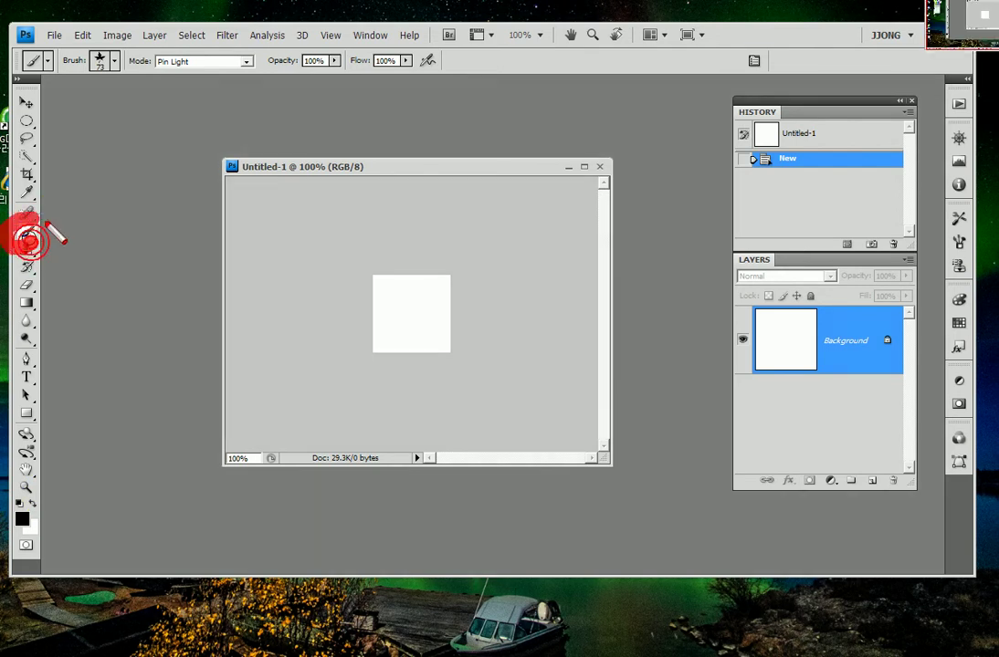
left_click_drag(36, 259, 54, 274)
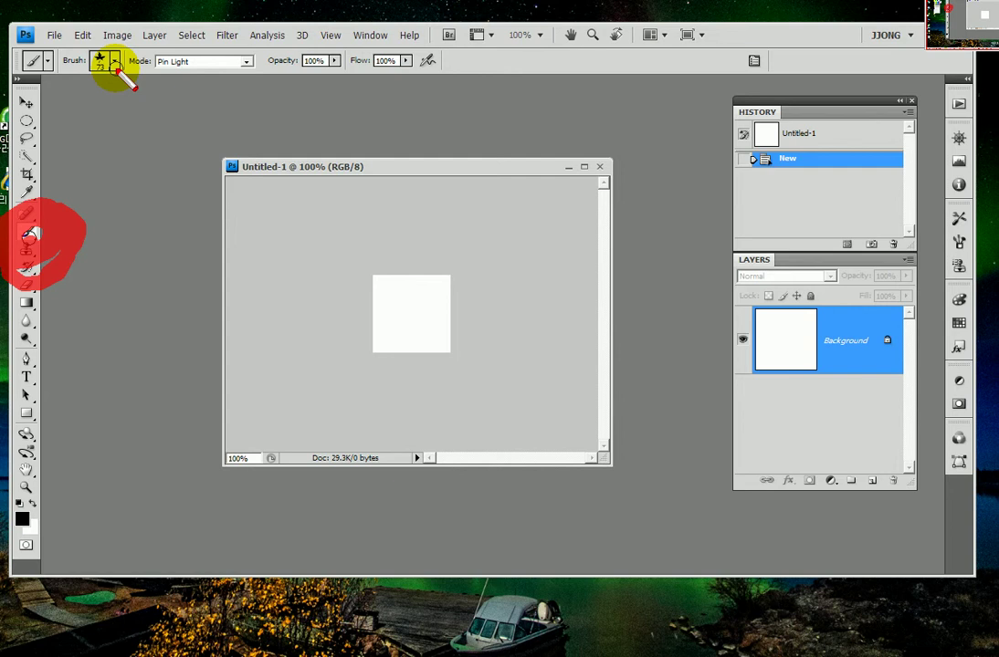
mouse_move(446, 345)
left_mouse_down()
mouse_move(424, 359)
mouse_move(446, 290)
mouse_move(431, 343)
left_mouse_up()
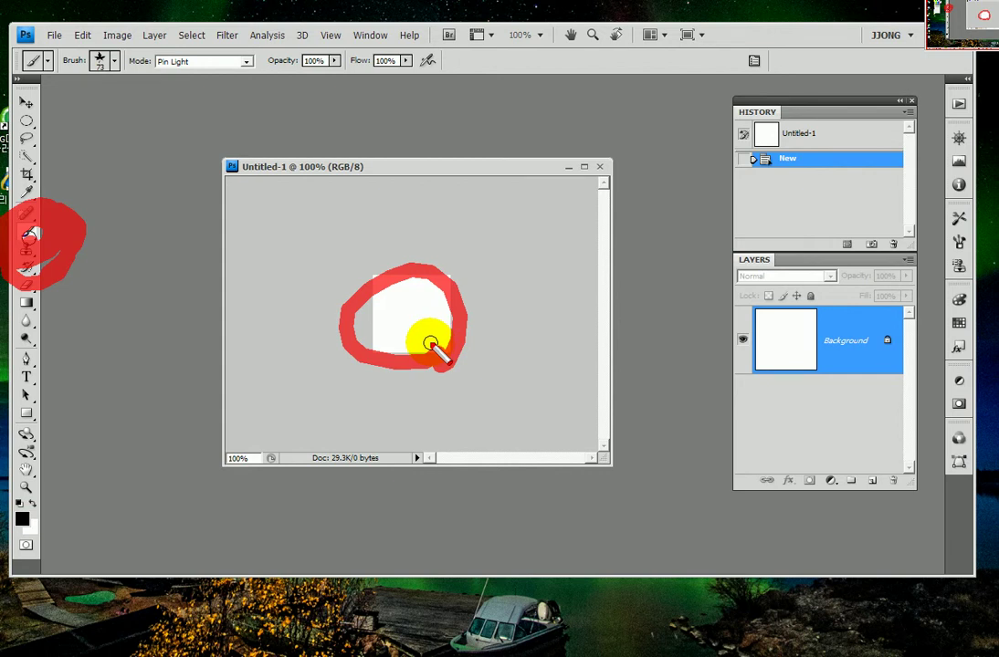
left_click_drag(620, 140, 586, 188)
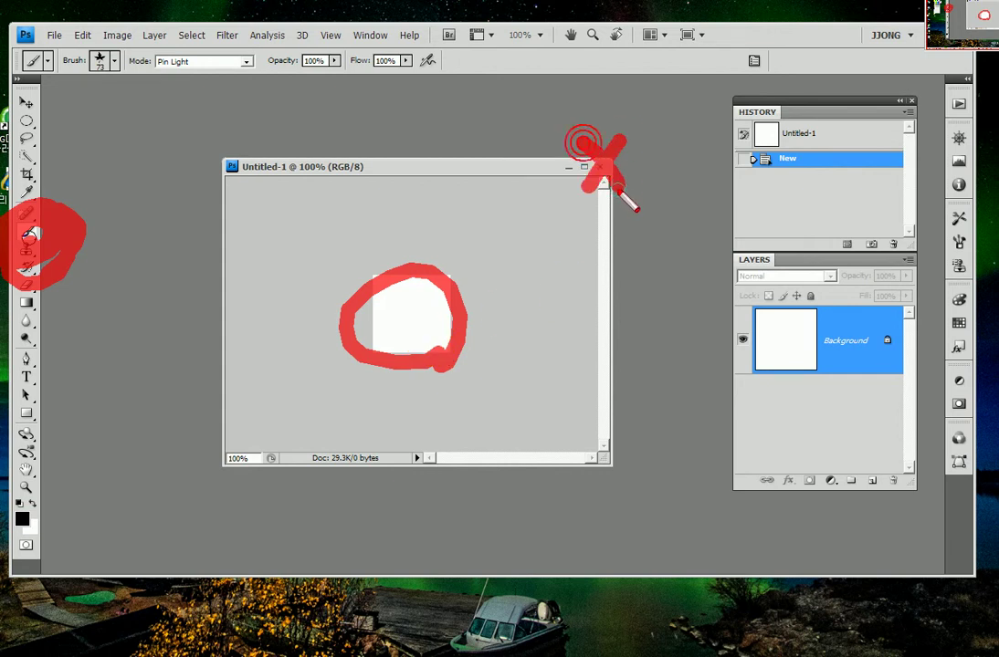
left_click(600, 166)
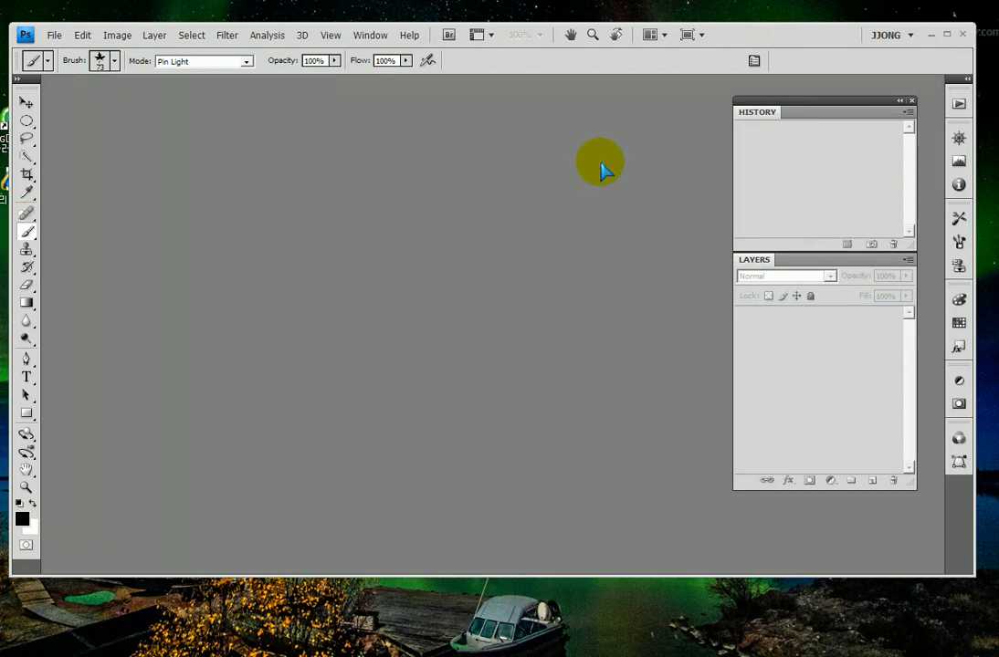
Step: Create a 100 × 100 px Untitled-1 document with a Transparent background
key("ctrl+n")
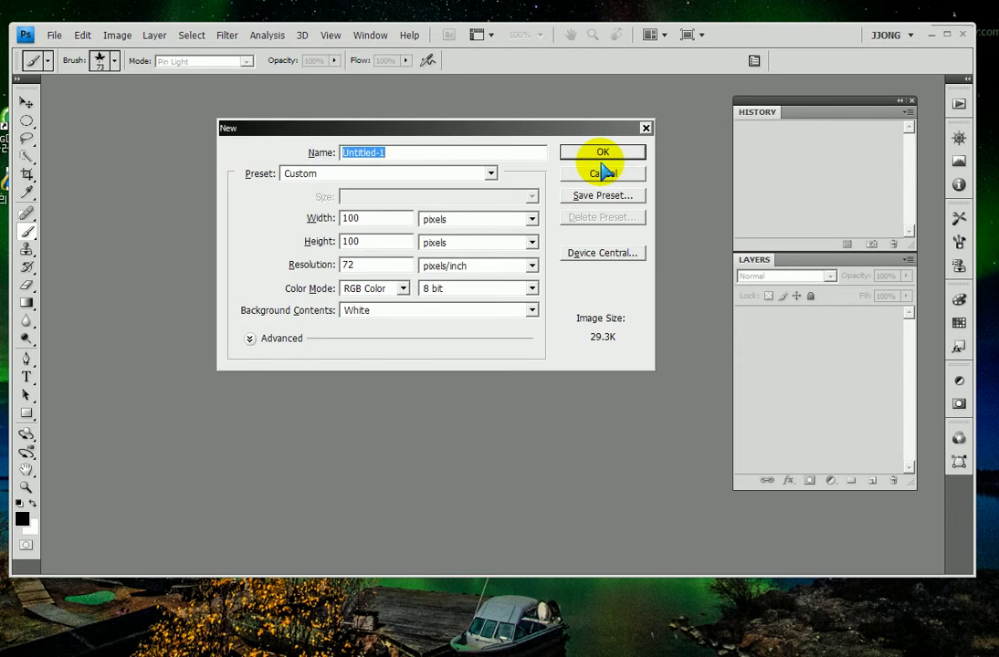
left_click_drag(389, 244, 383, 199)
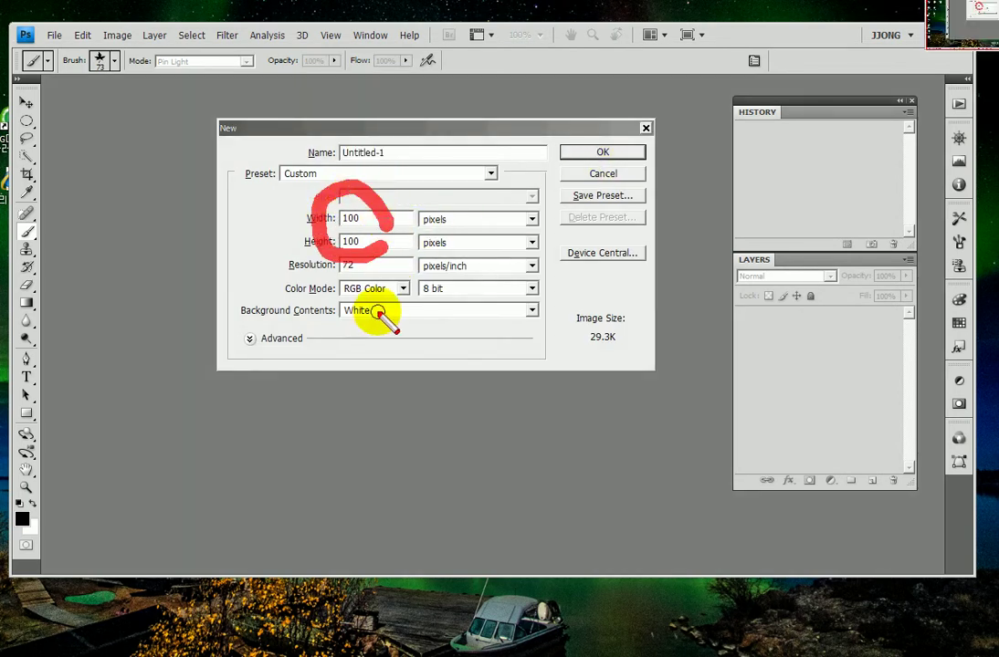
left_click_drag(374, 312, 339, 276)
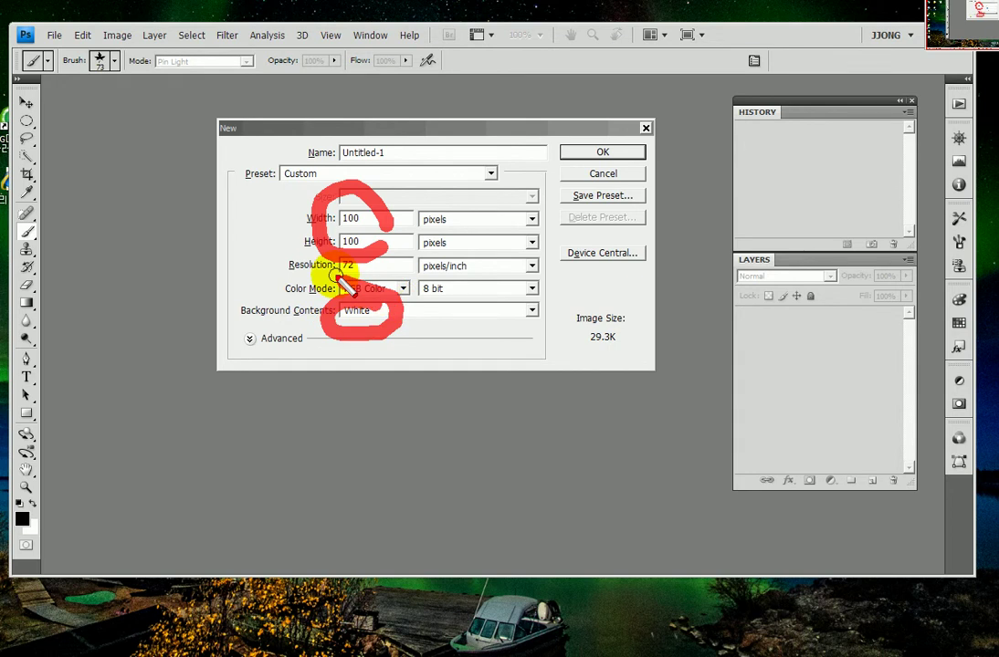
left_click(527, 310)
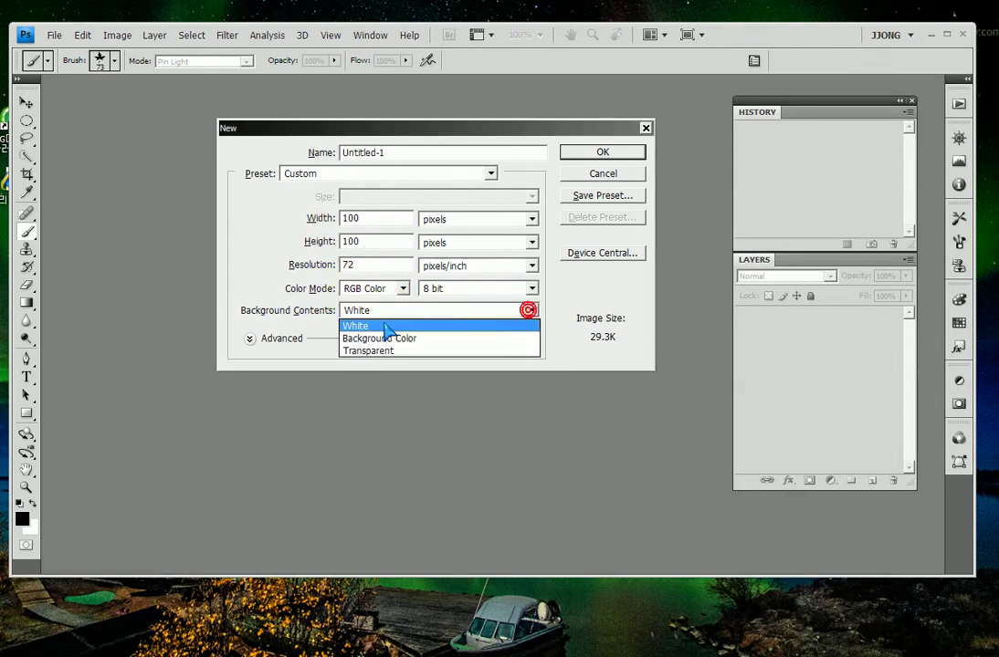
left_click(376, 352)
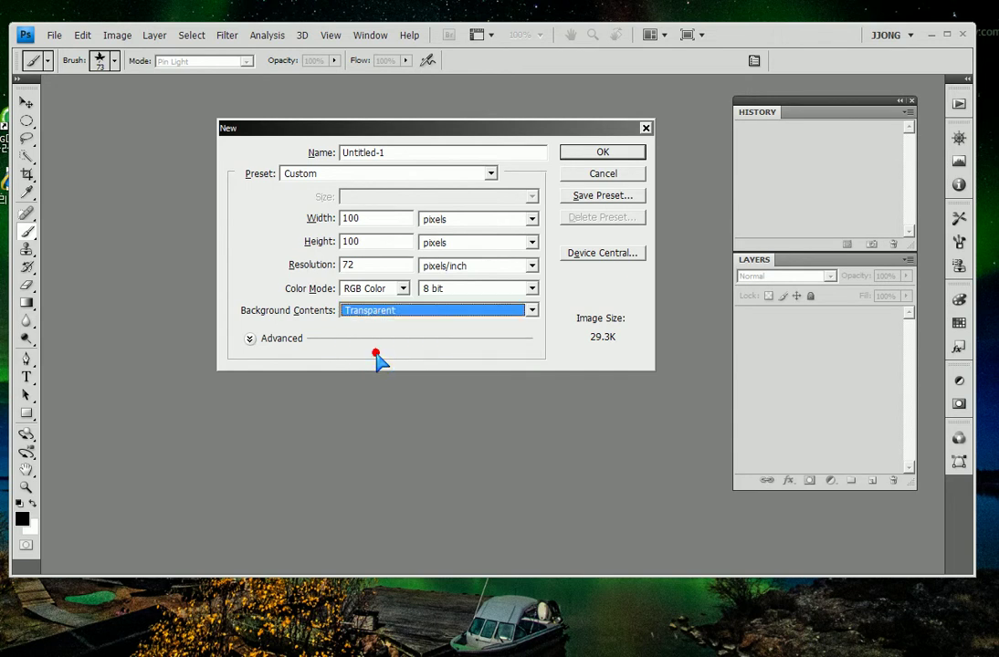
left_click(621, 151)
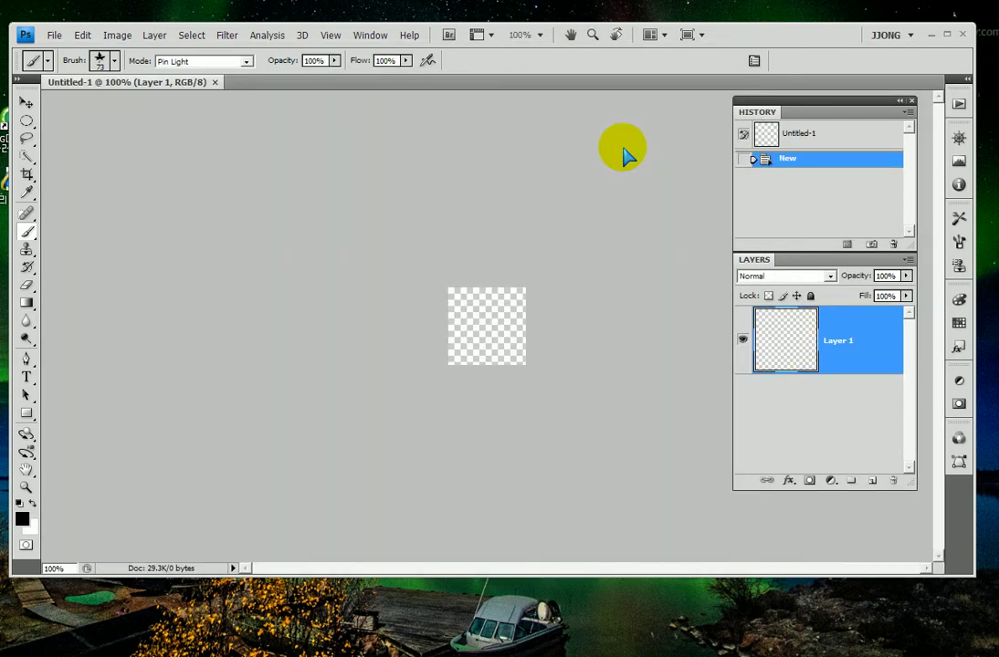
Step: Pick the hard 13 px round brush from the top of the brush preset list
mouse_move(510, 375)
left_mouse_down()
mouse_move(444, 374)
mouse_move(498, 373)
left_mouse_up()
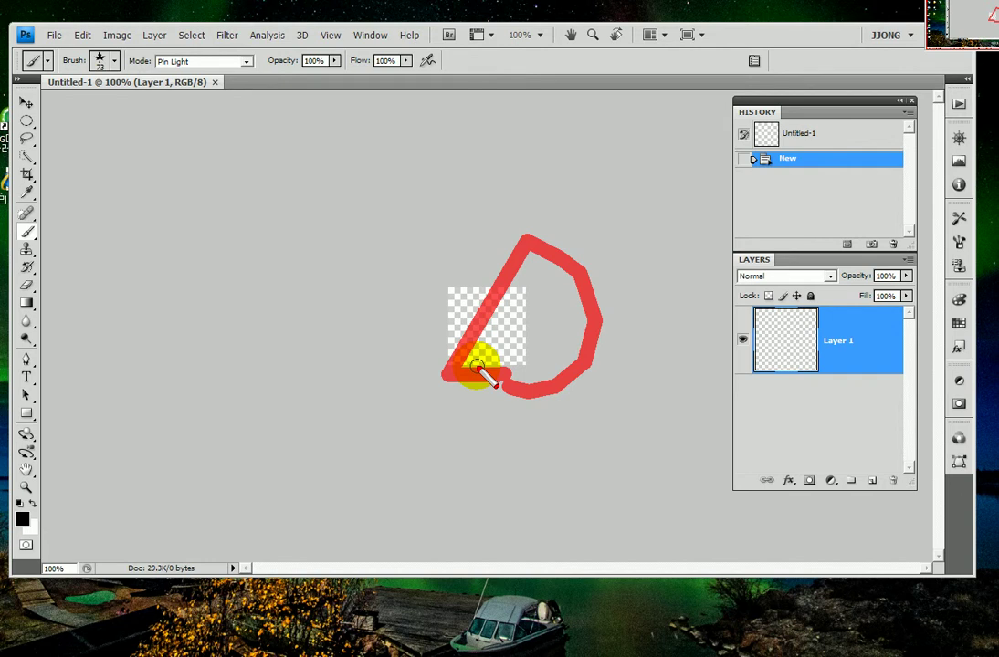
left_click(114, 61)
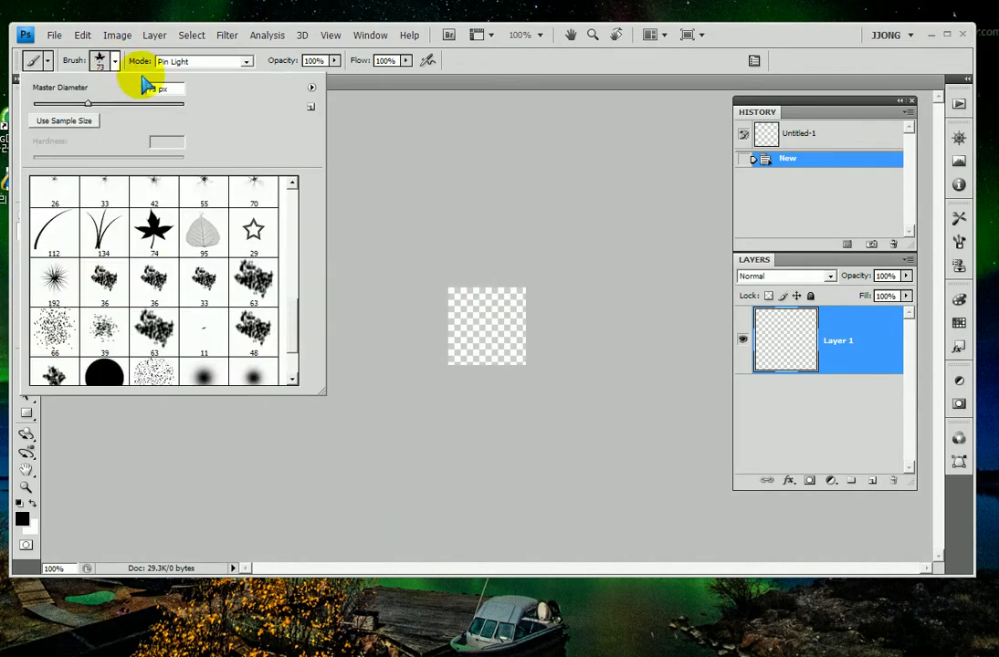
left_click_drag(291, 328, 292, 205)
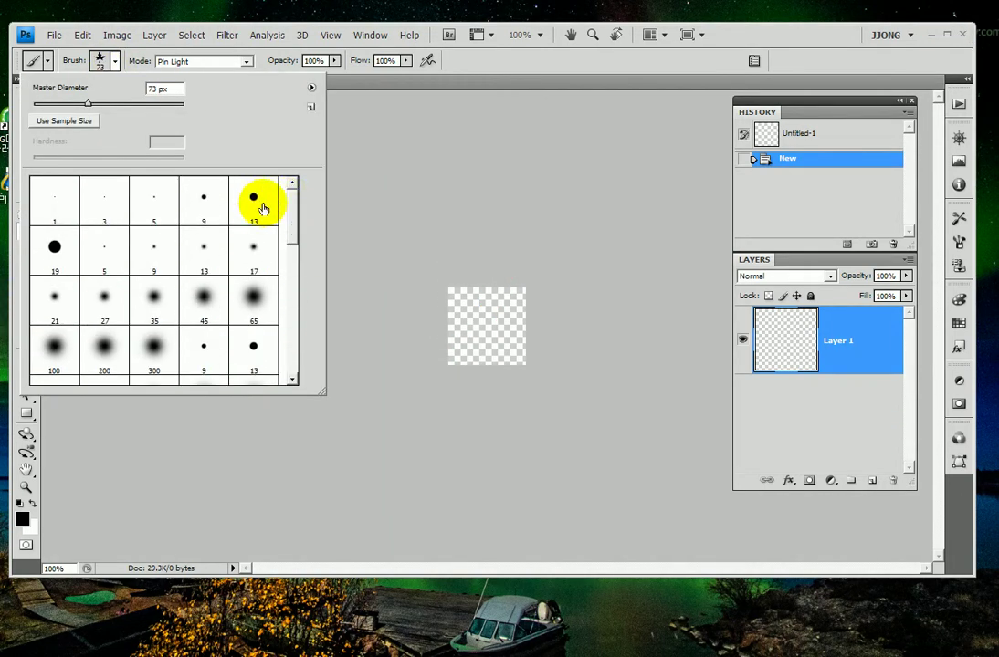
left_click(260, 206)
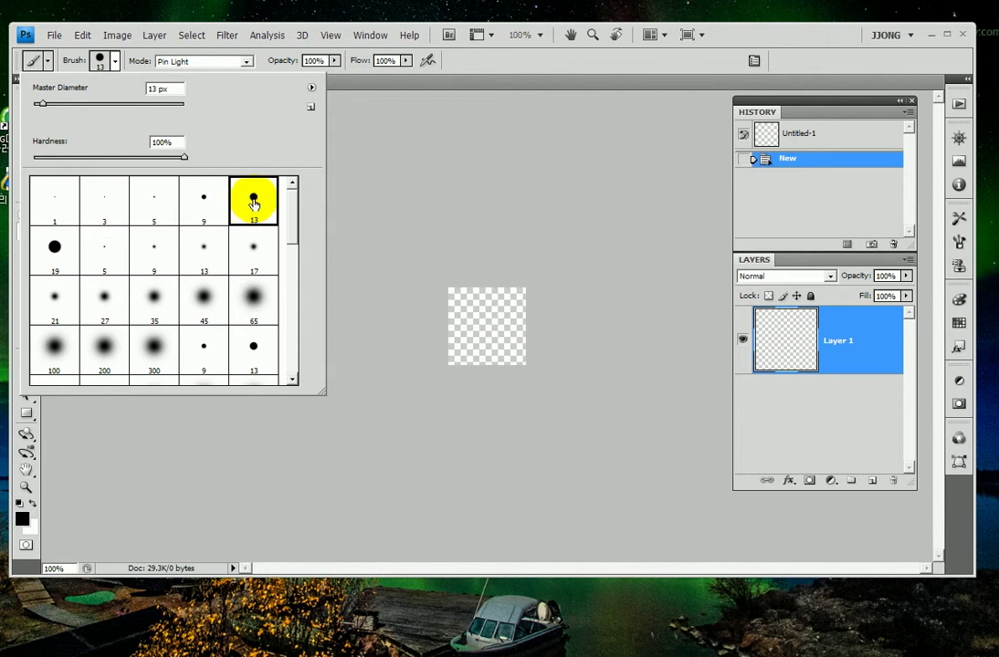
double_click(254, 202)
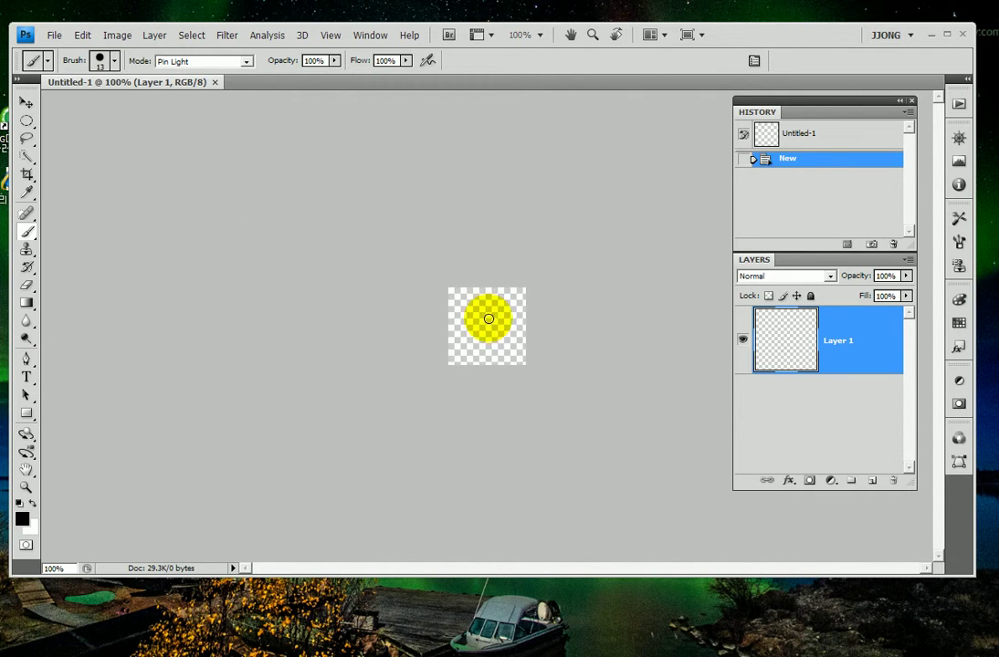
mouse_move(482, 315)
left_mouse_down()
mouse_move(460, 316)
mouse_move(478, 353)
left_mouse_up()
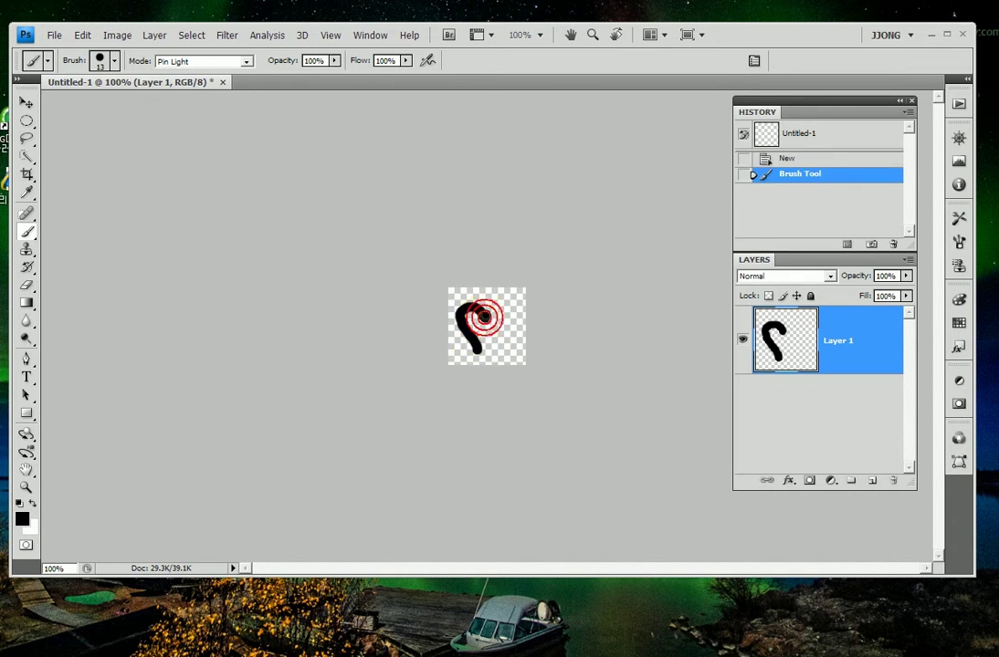
mouse_move(490, 305)
left_mouse_down()
mouse_move(507, 309)
mouse_move(509, 336)
mouse_move(475, 357)
mouse_move(496, 348)
left_mouse_up()
left_click(787, 160)
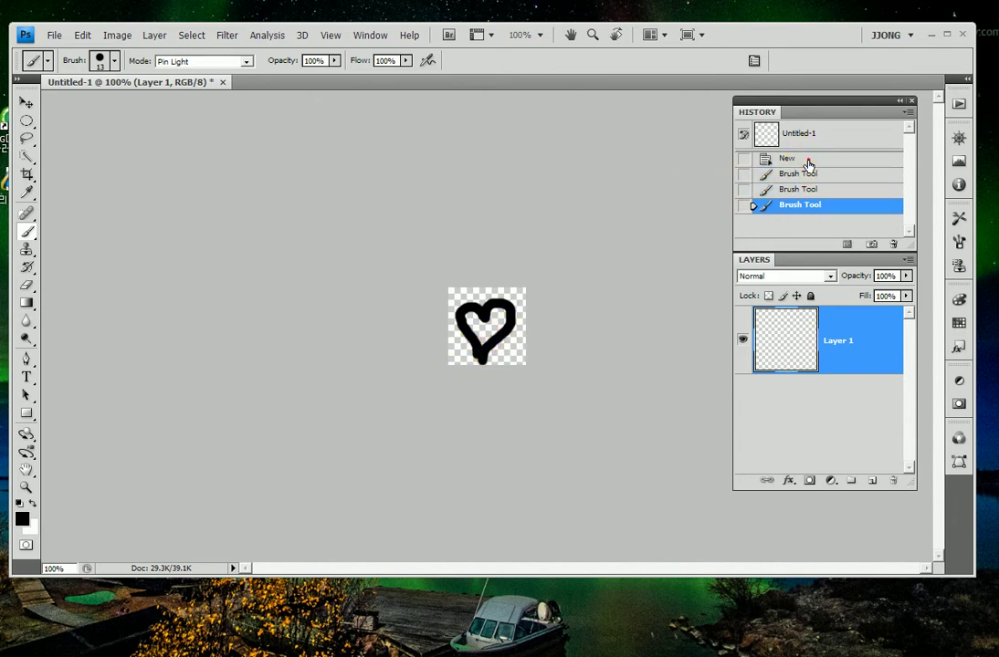
key("ctrl+plus")
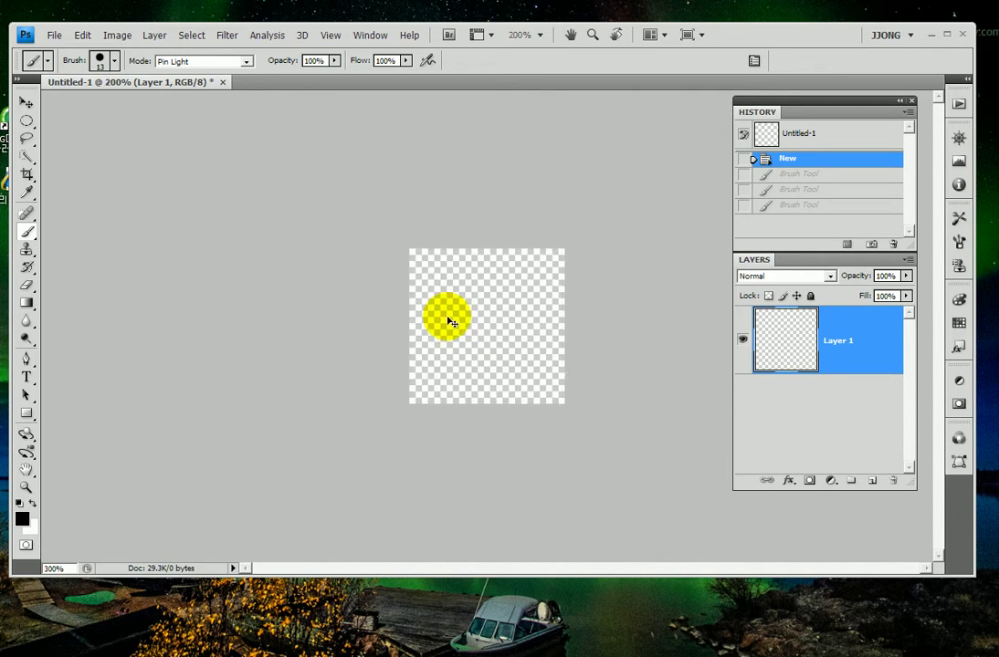
key("ctrl+plus")
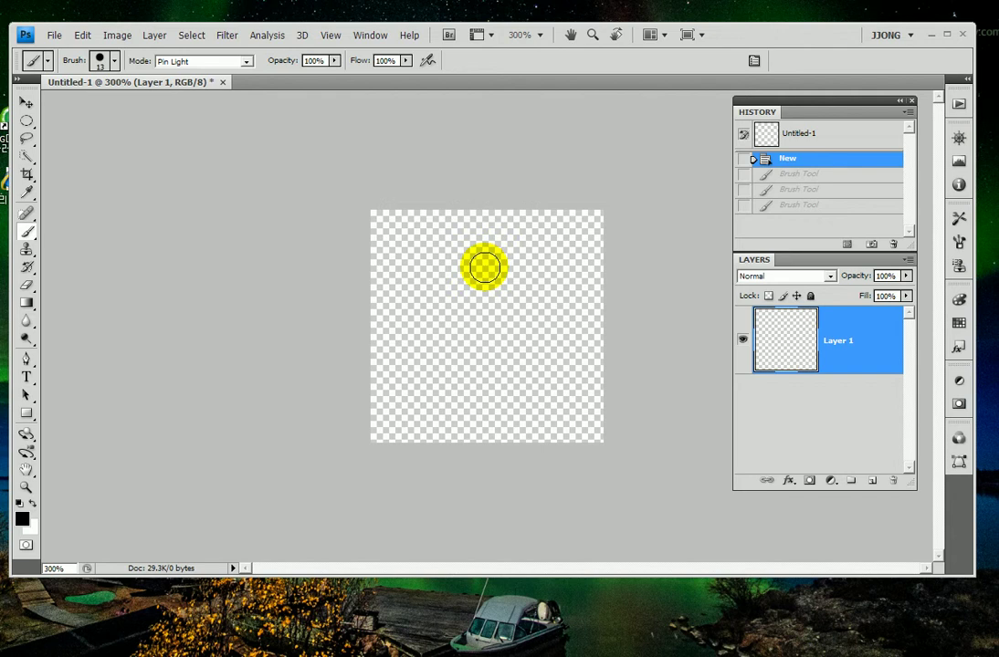
scroll(489, 272, "up", 2)
scroll(489, 272, "up", 1)
scroll(489, 272, "down", 1)
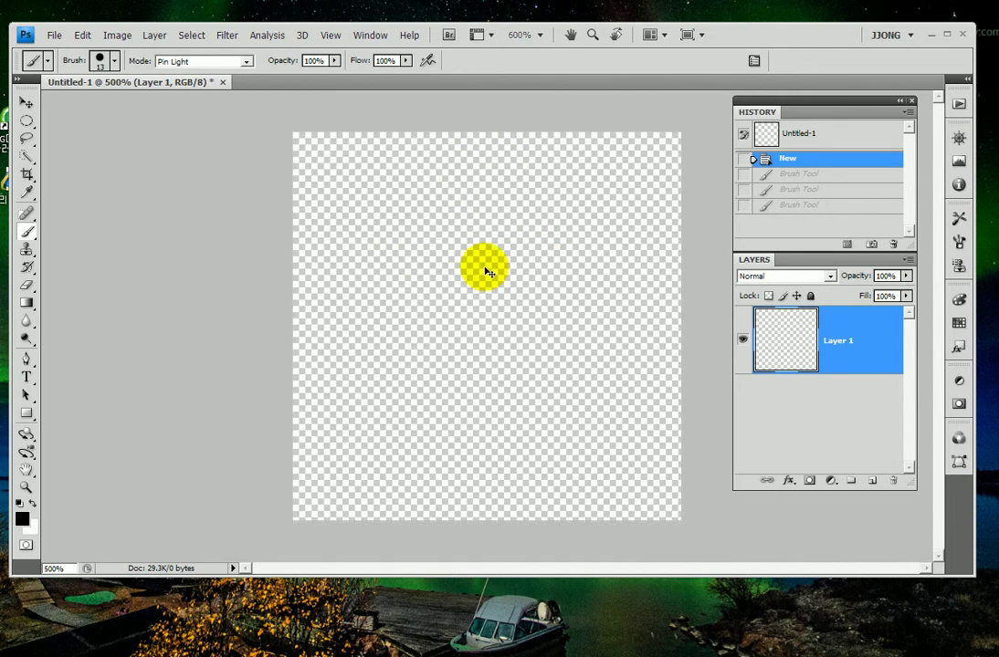
scroll(489, 272, "down", 3)
scroll(489, 272, "down", 2)
scroll(489, 272, "up", 2)
scroll(490, 272, "up", 2)
scroll(489, 272, "up", 2)
scroll(484, 268, "down", 2)
scroll(485, 267, "down", 2)
scroll(485, 267, "up", 1)
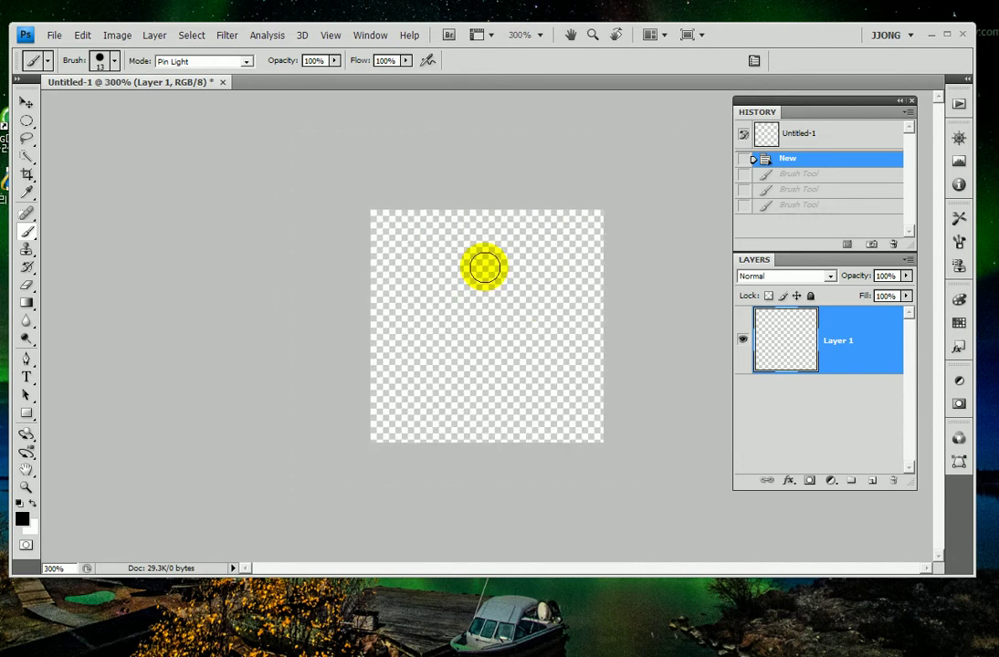
scroll(485, 267, "up", 1)
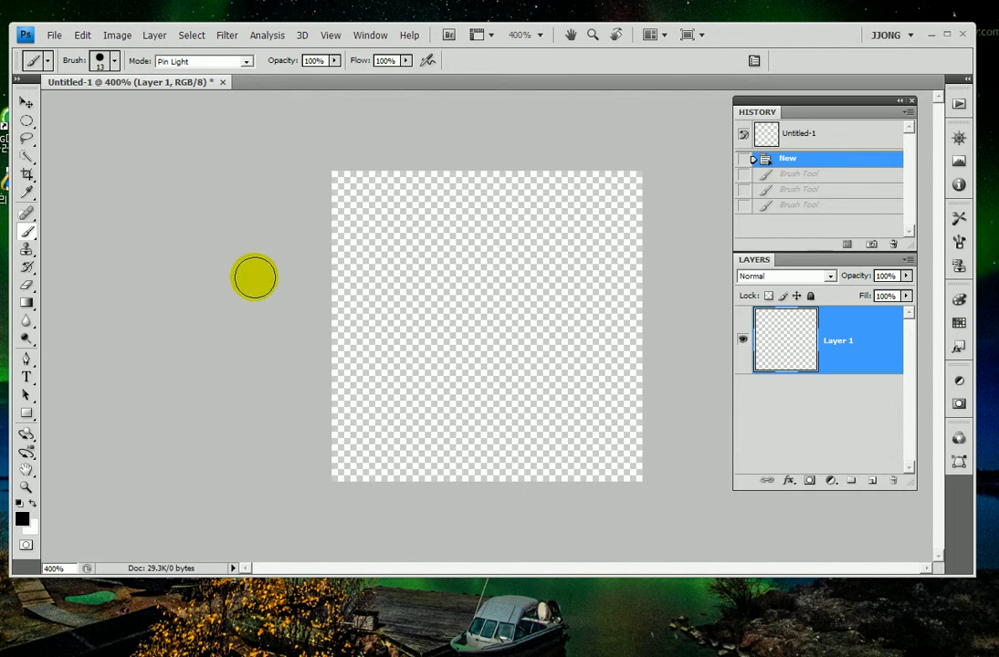
Step: Paint the heart's left curve, point and right lobe in black, then fill it solid
mouse_move(473, 278)
left_mouse_down()
mouse_move(460, 257)
mouse_move(388, 328)
left_mouse_up()
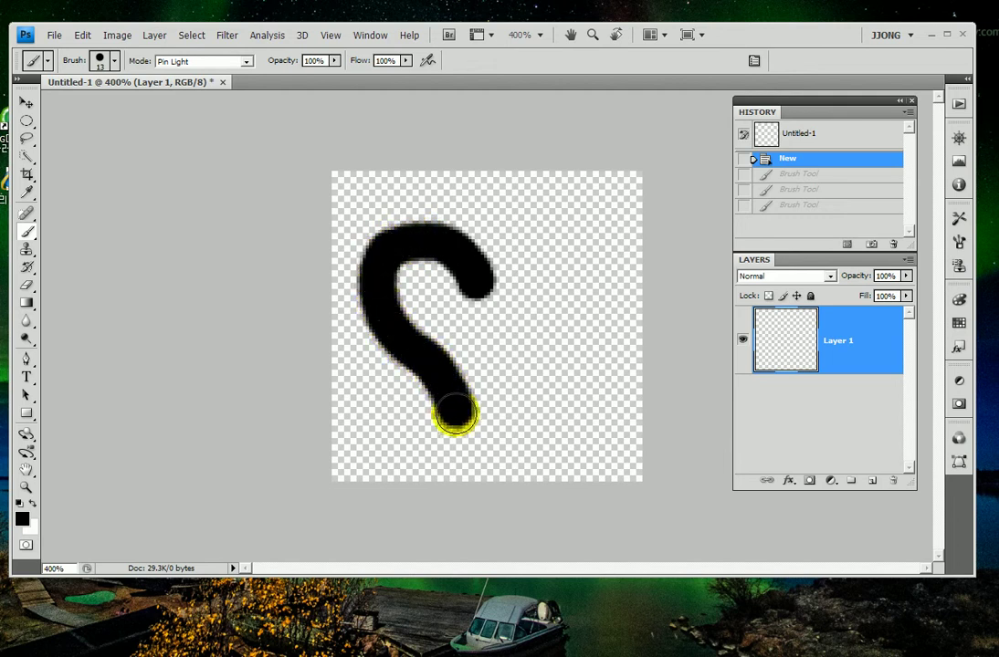
left_click_drag(388, 329, 459, 429)
mouse_move(483, 293)
left_mouse_down()
mouse_move(522, 244)
mouse_move(553, 234)
mouse_move(589, 262)
mouse_move(584, 305)
mouse_move(558, 355)
mouse_move(475, 418)
mouse_move(468, 435)
mouse_move(459, 356)
mouse_move(408, 283)
mouse_move(430, 266)
mouse_move(453, 328)
mouse_move(438, 310)
mouse_move(490, 368)
mouse_move(474, 299)
mouse_move(539, 266)
mouse_move(557, 294)
mouse_move(512, 334)
mouse_move(542, 288)
left_mouse_up()
mouse_move(496, 369)
left_mouse_down()
mouse_move(564, 317)
mouse_move(492, 322)
left_mouse_up()
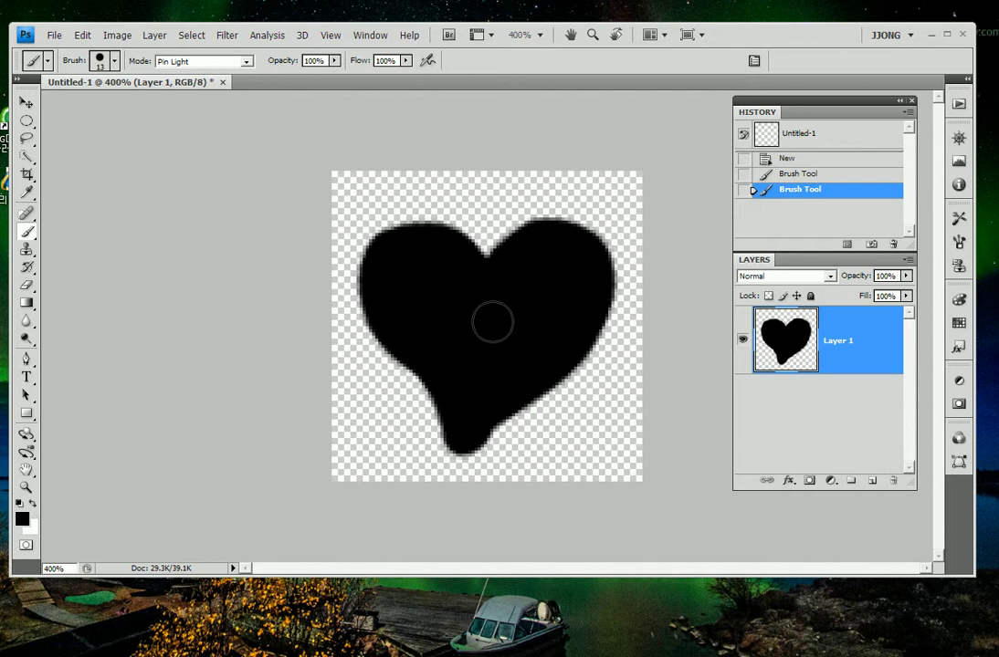
left_click(82, 36)
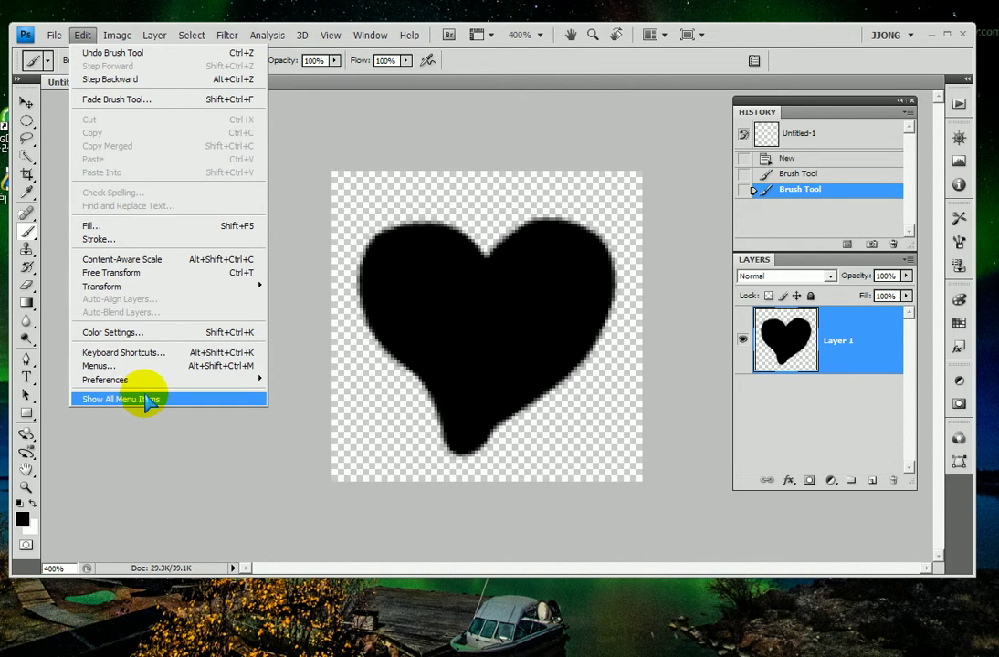
Step: Reveal all Edit menu items and choose Define Brush Preset for the black heart
left_click(144, 400)
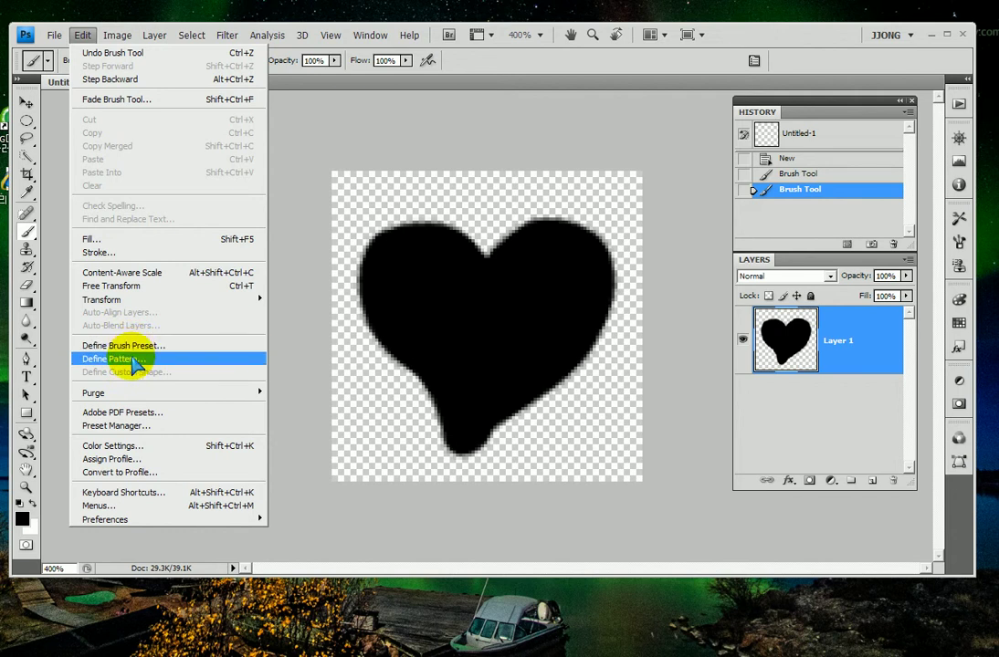
left_click(143, 346)
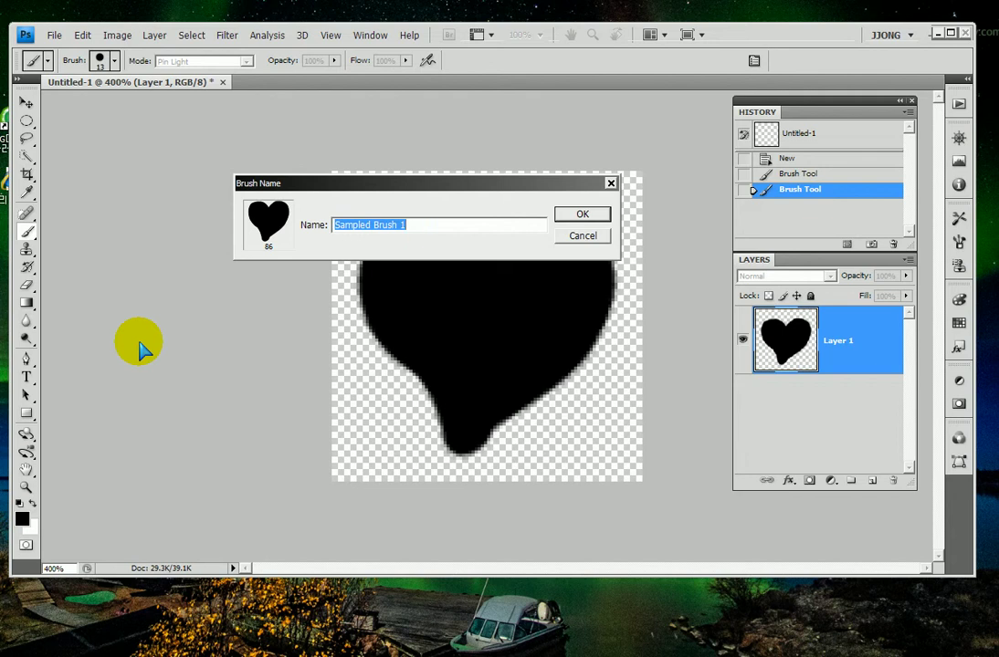
Step: Name the new brush 하트 and confirm it as the 86 px brush tip
type("d")
key("BackSpace")
type("하트")
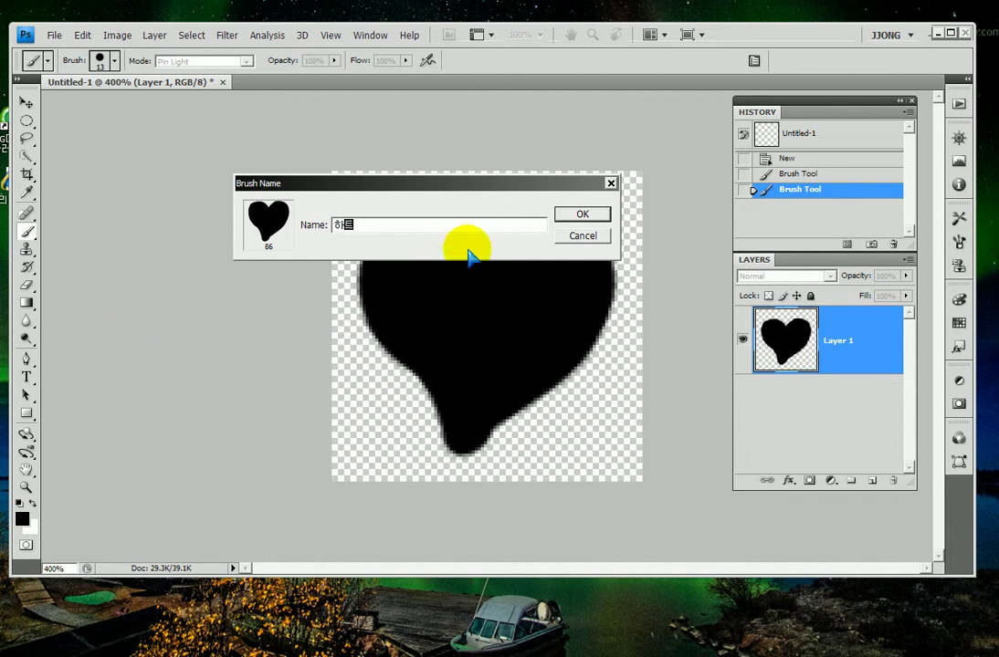
left_click(578, 217)
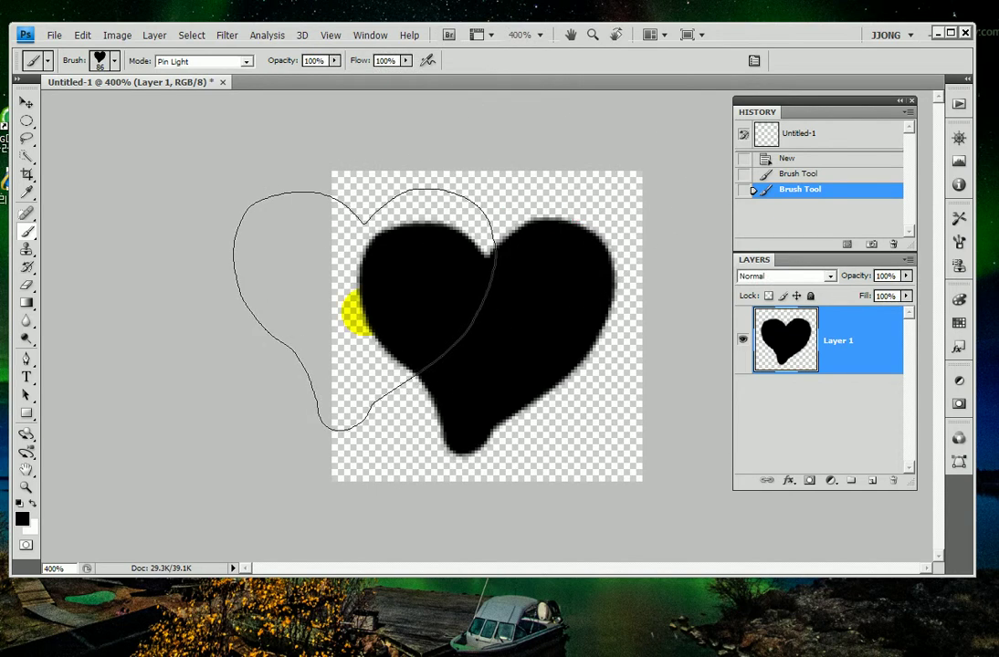
Step: Confirm the 86 px heart brush ends the brush preset list, then switch to the Move tool
left_click(114, 61)
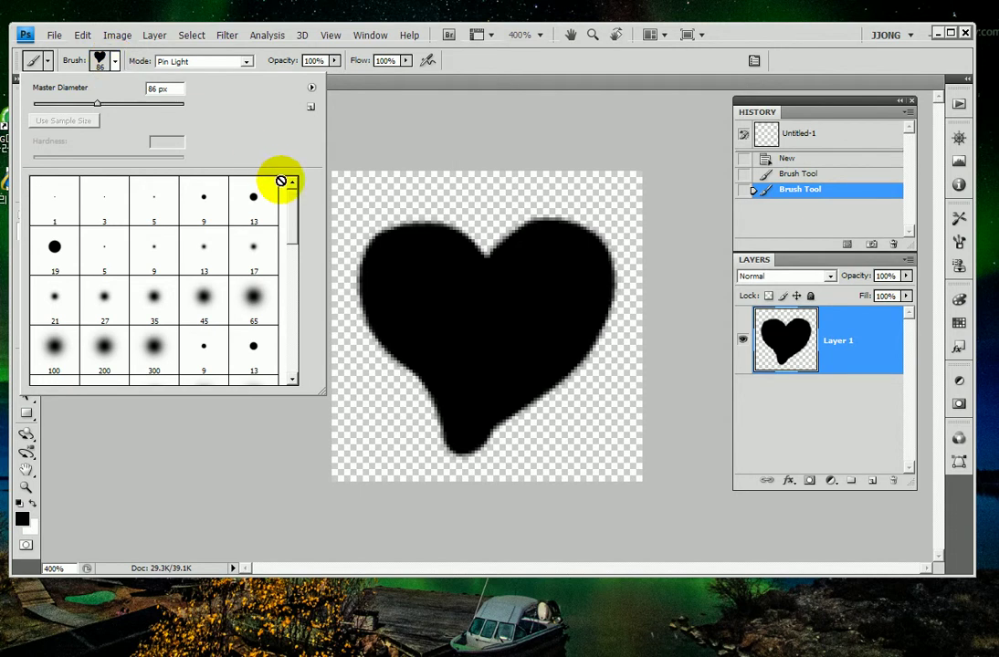
left_click_drag(292, 228, 294, 365)
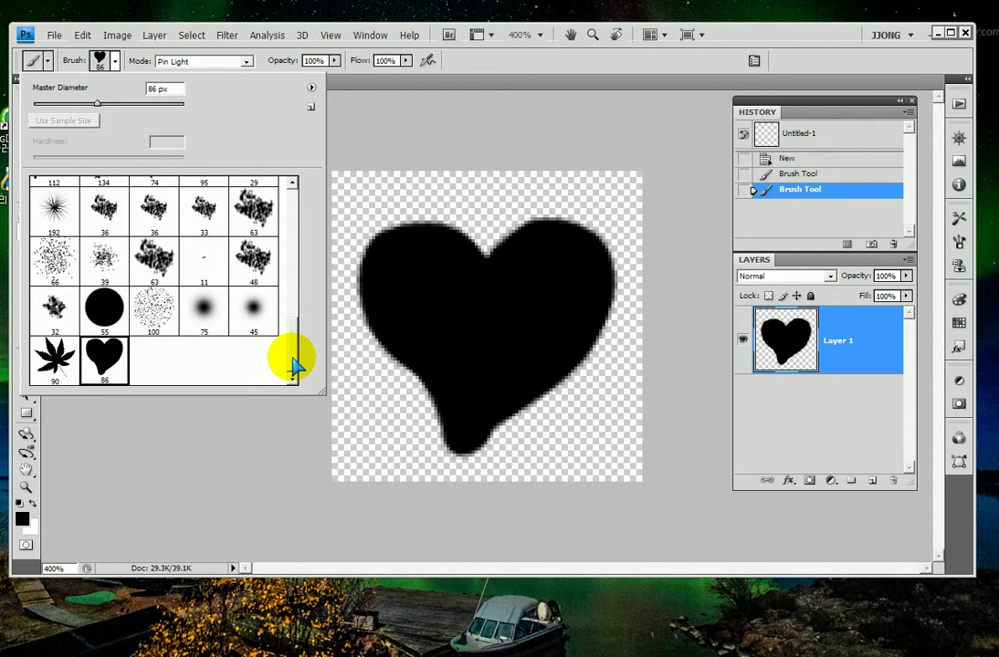
left_click(529, 290)
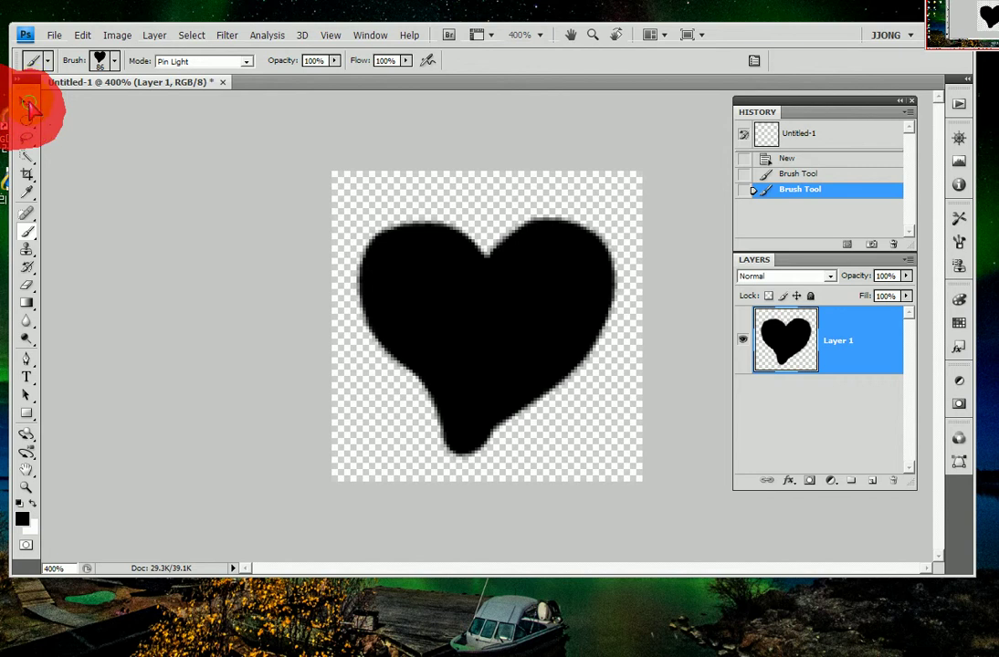
left_click(26, 103)
Step: Discard the Untitled-1 heart canvas and open the dog photo Sec01-02.jpg from Sample
left_click(221, 82)
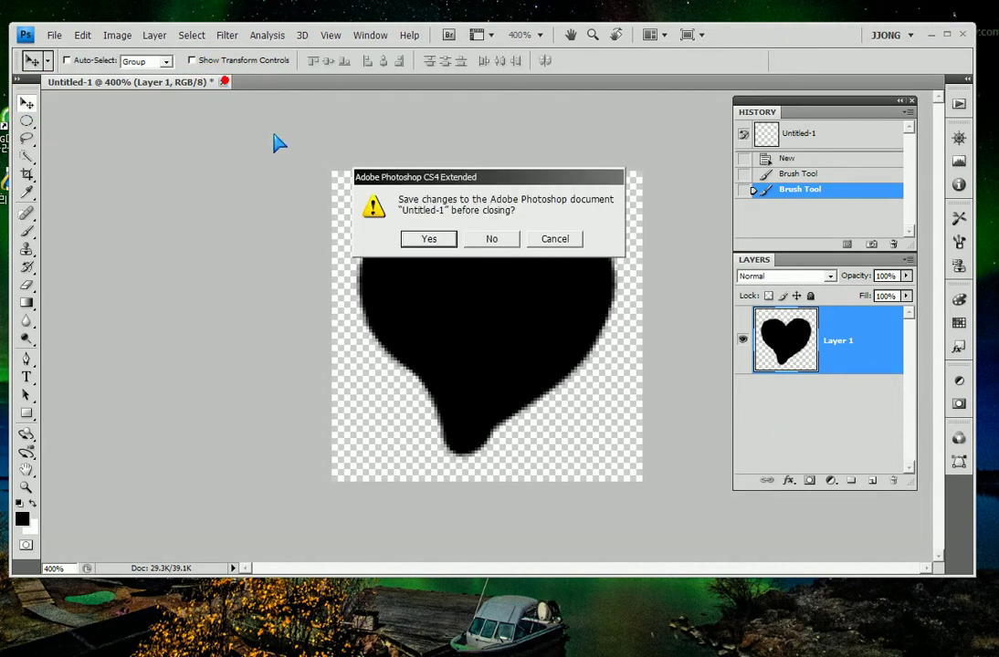
left_click(489, 235)
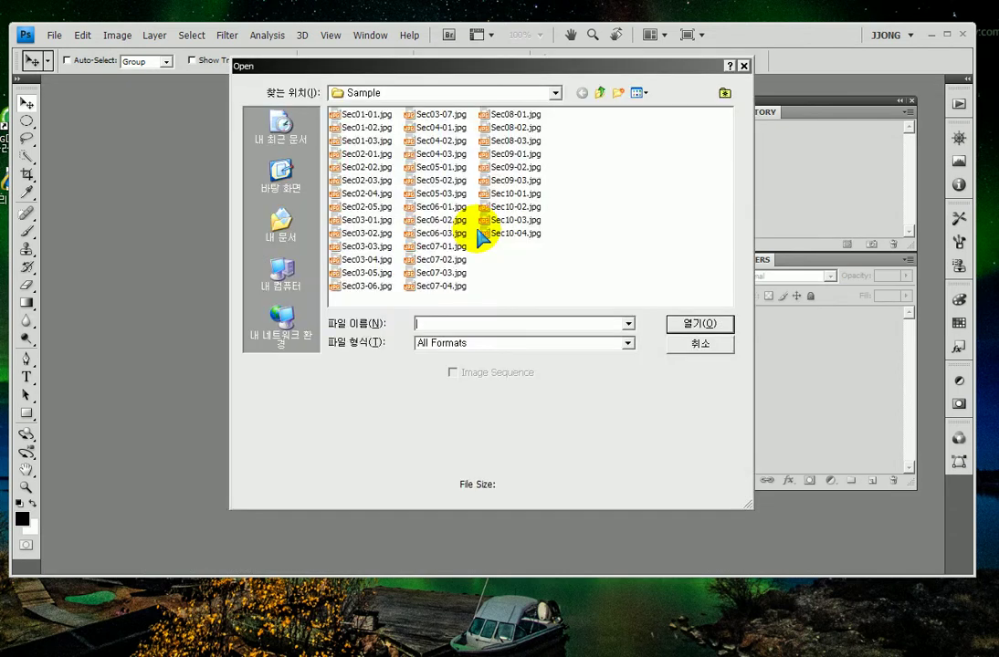
left_click(365, 127)
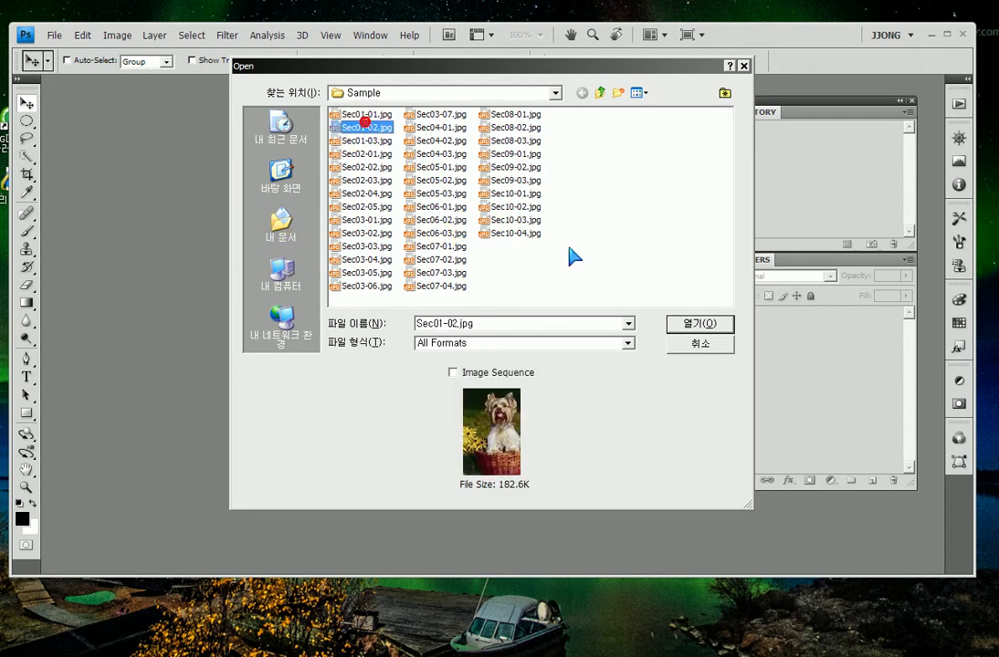
left_click(676, 329)
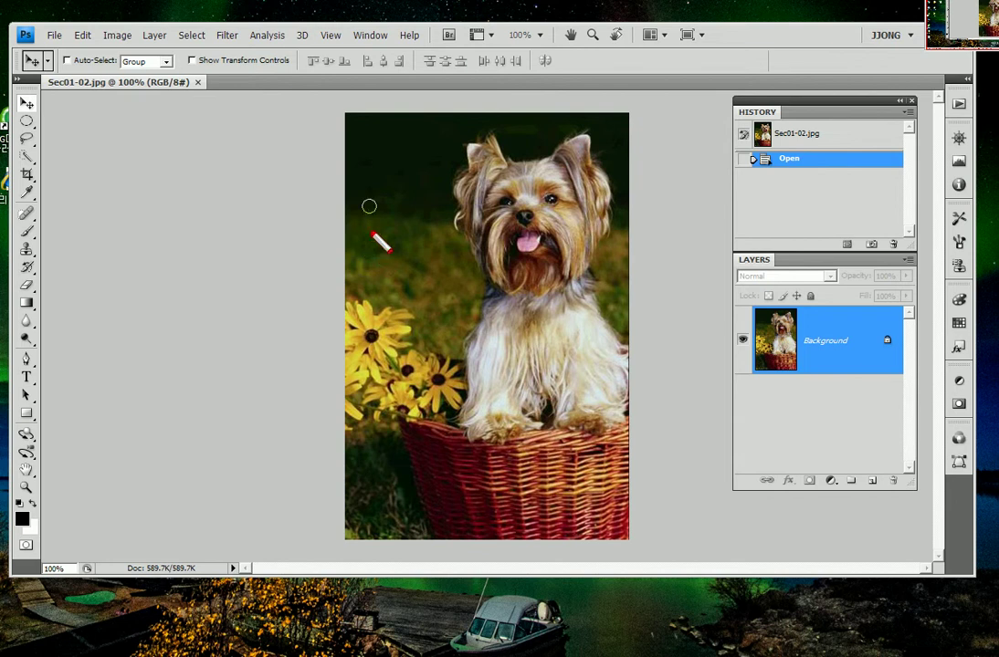
Step: Undo a test heart stroke on the photo and set the foreground colour to purple a400e8
left_click(26, 230)
mouse_move(386, 261)
left_mouse_down()
mouse_move(520, 393)
mouse_move(509, 375)
mouse_move(375, 342)
mouse_move(630, 402)
left_mouse_up()
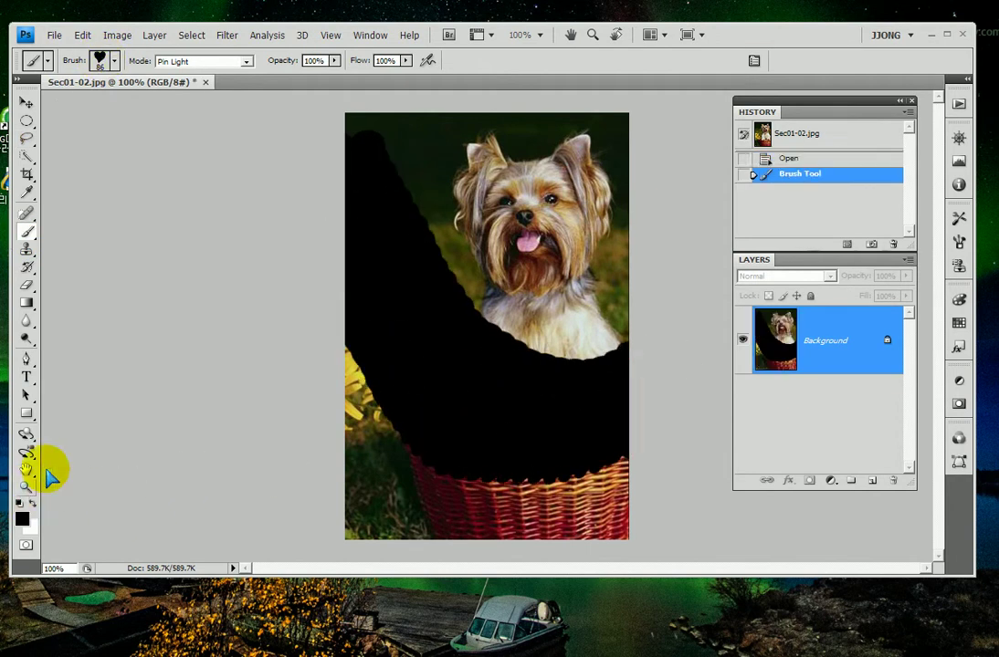
key("ctrl+z")
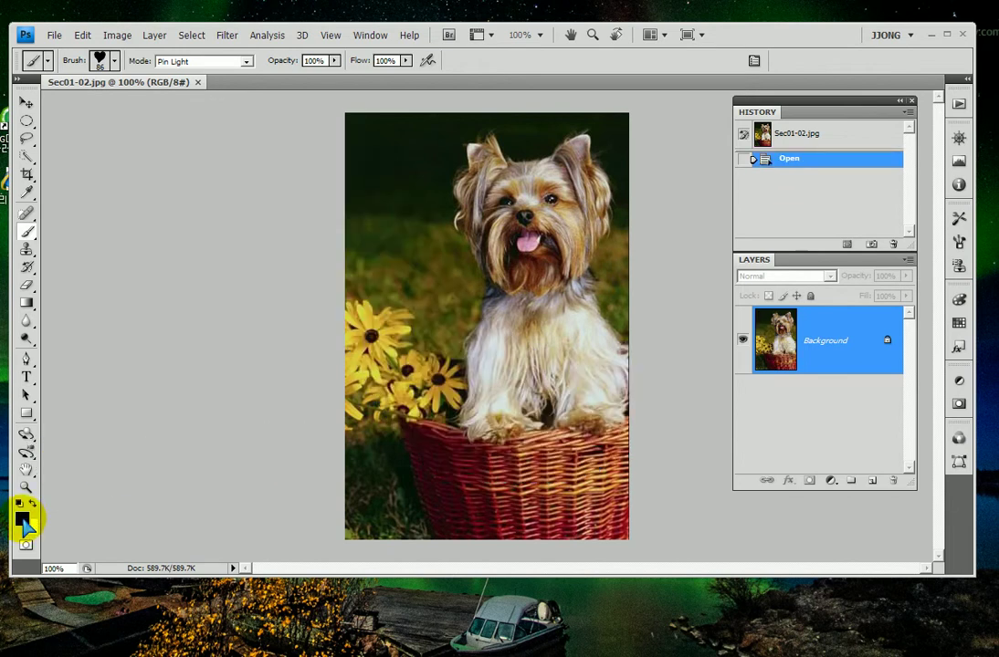
left_click(23, 520)
left_click(443, 332)
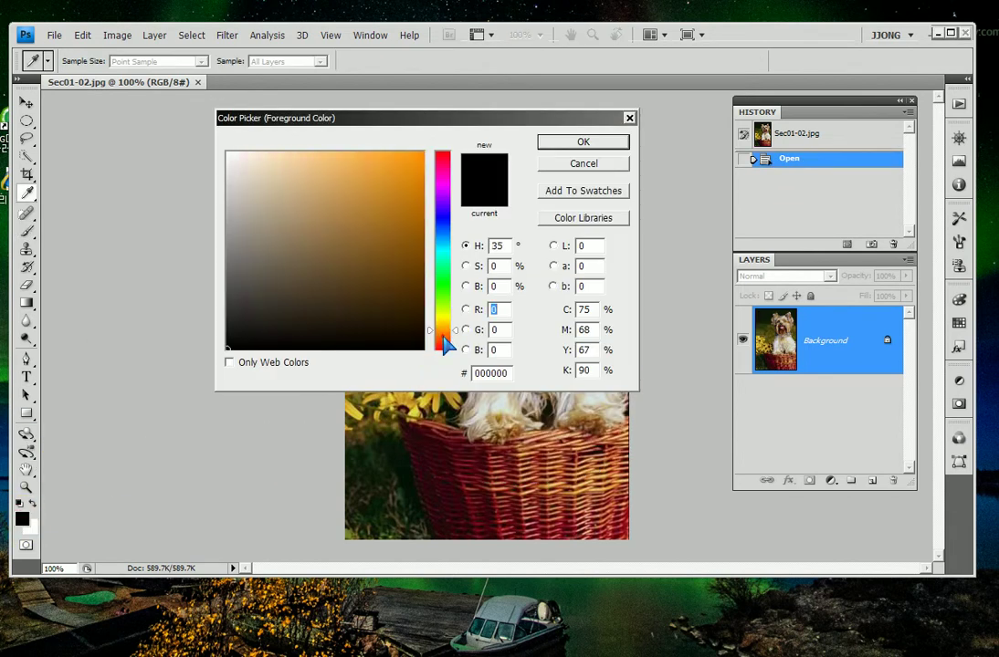
left_click(446, 194)
left_click(423, 169)
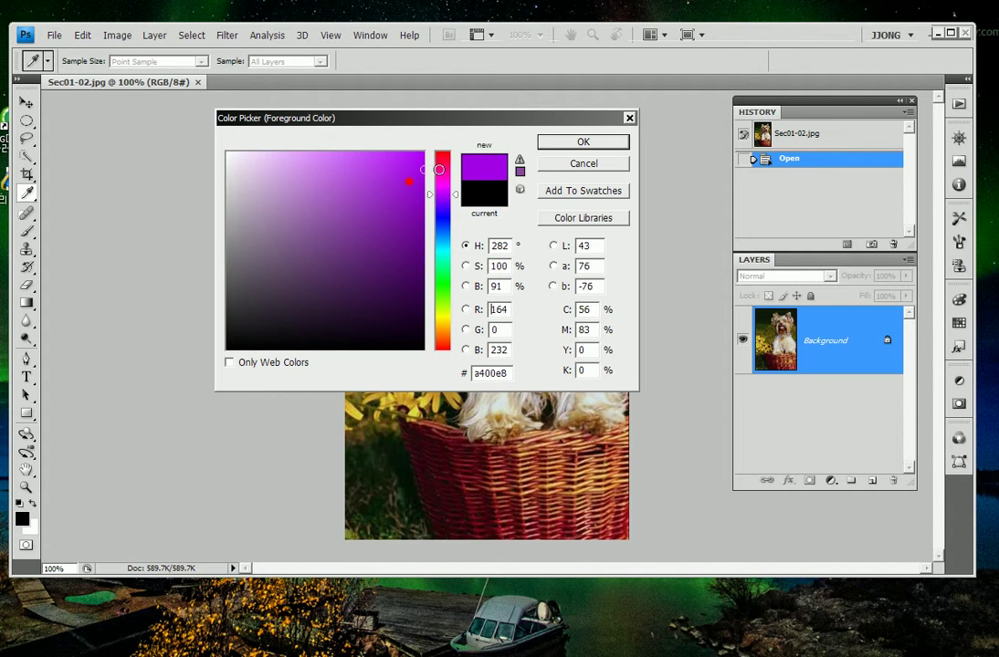
left_click(575, 142)
Step: Set the background colour to bright green 09c767
left_click(27, 530)
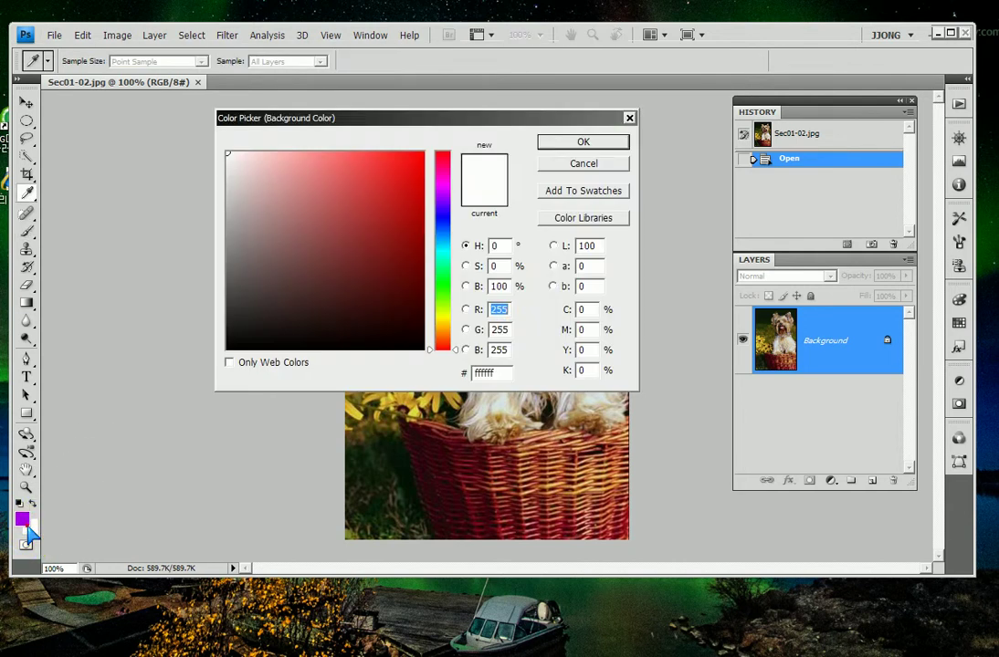
left_click(443, 267)
left_click(422, 191)
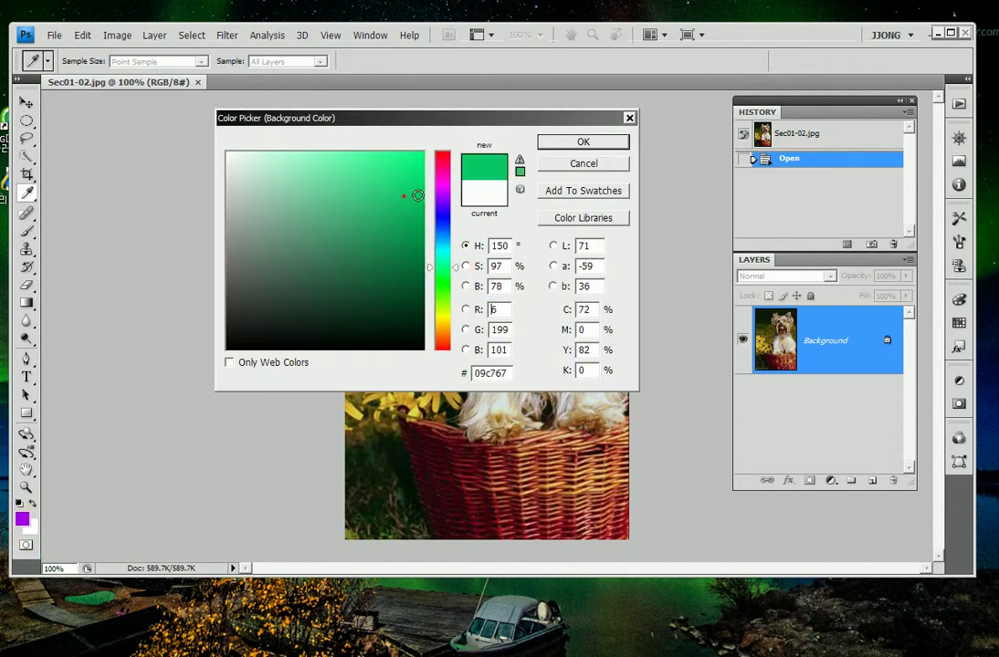
left_click(557, 142)
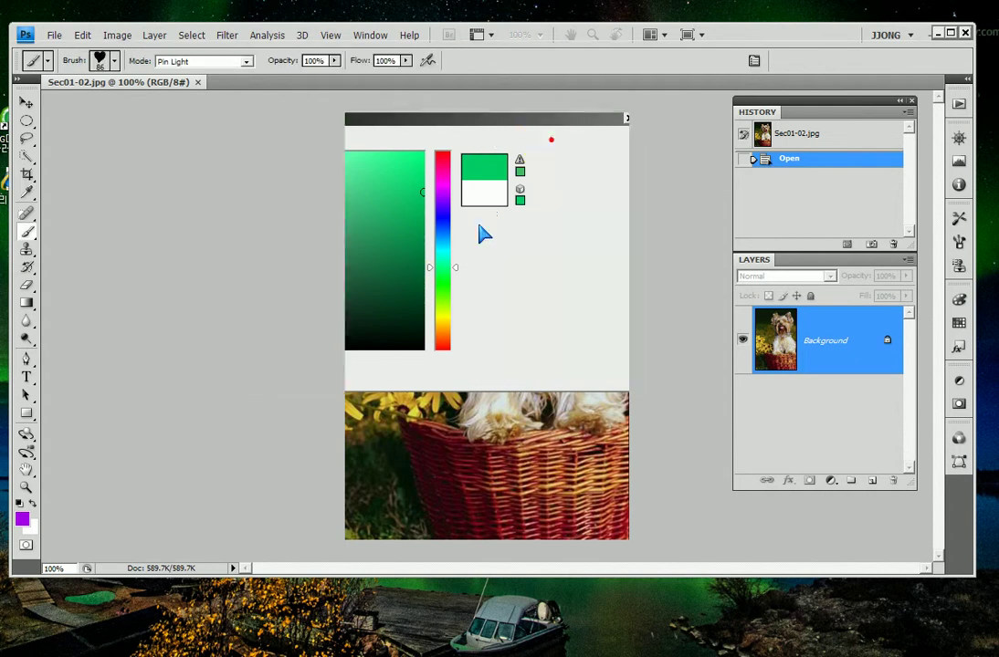
left_click(396, 203)
Step: Undo the test heart stroke and switch the brush blend mode from Pin Light to Normal
left_click_drag(398, 235, 336, 239)
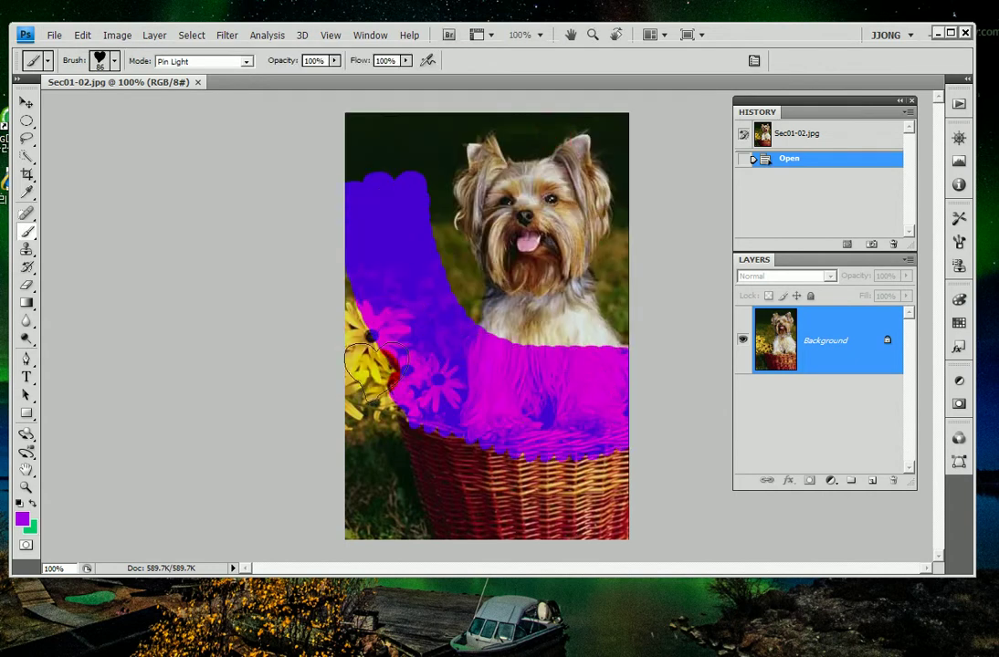
key("ctrl+z")
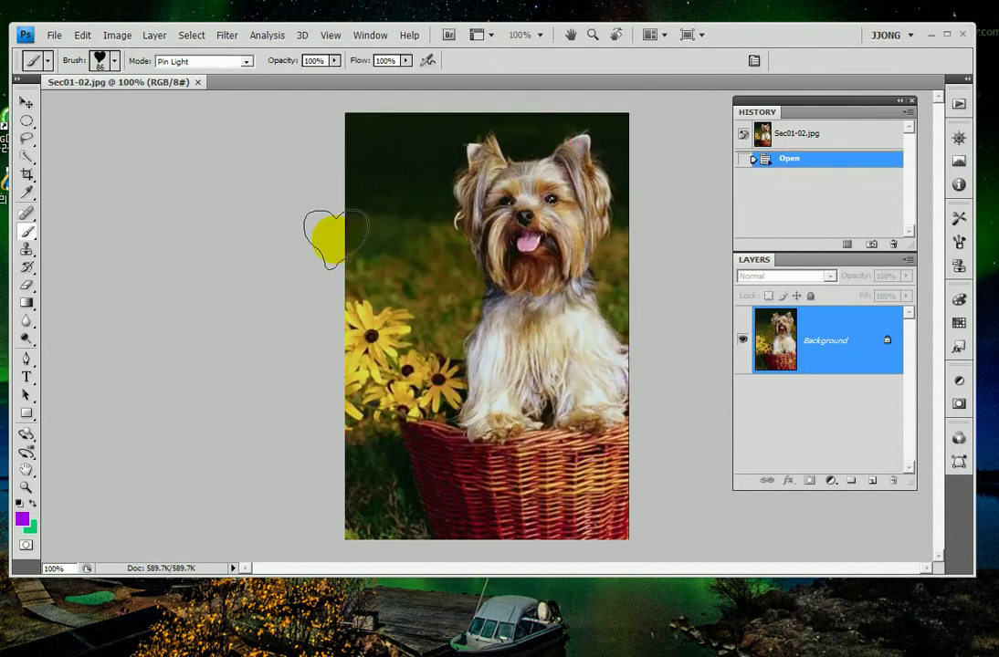
left_click(242, 61)
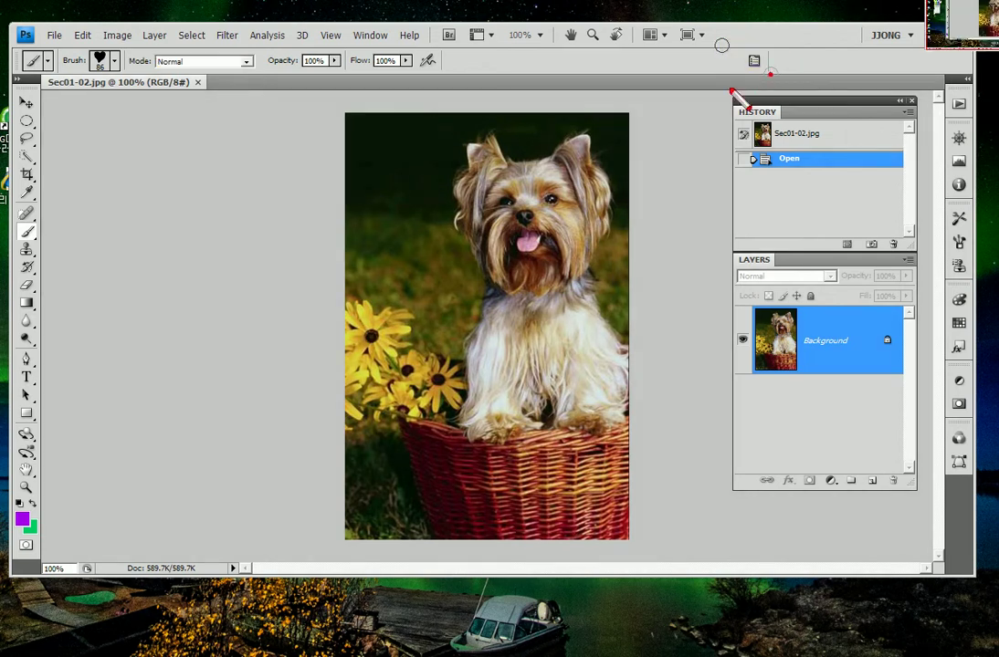
mouse_move(773, 77)
left_mouse_down()
mouse_move(784, 104)
mouse_move(799, 110)
left_mouse_up()
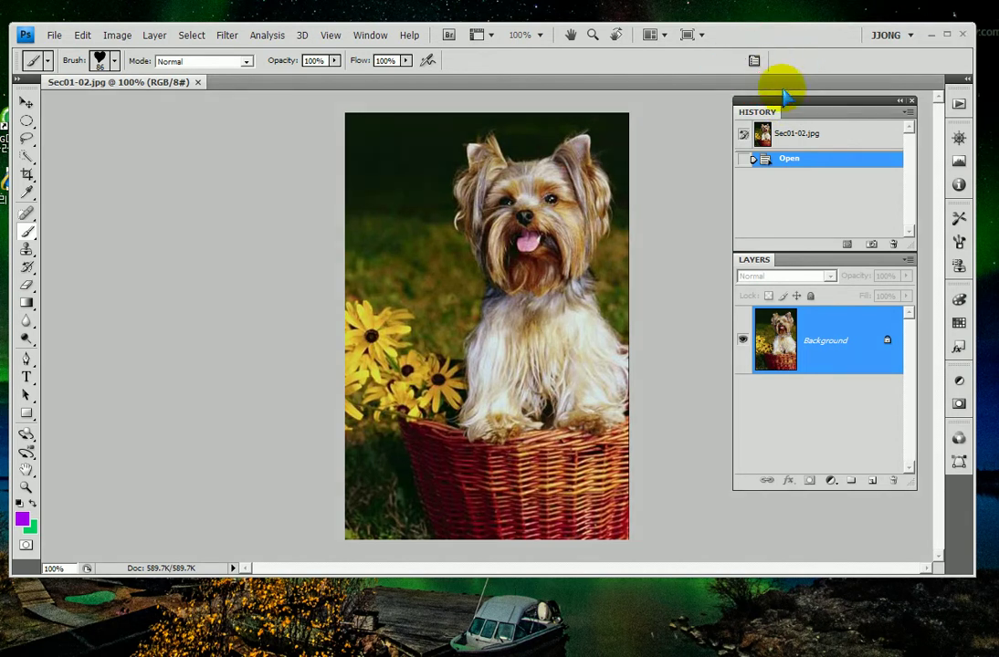
Step: Turn on Shape Dynamics for the heart brush in the Brushes panel
left_click(754, 61)
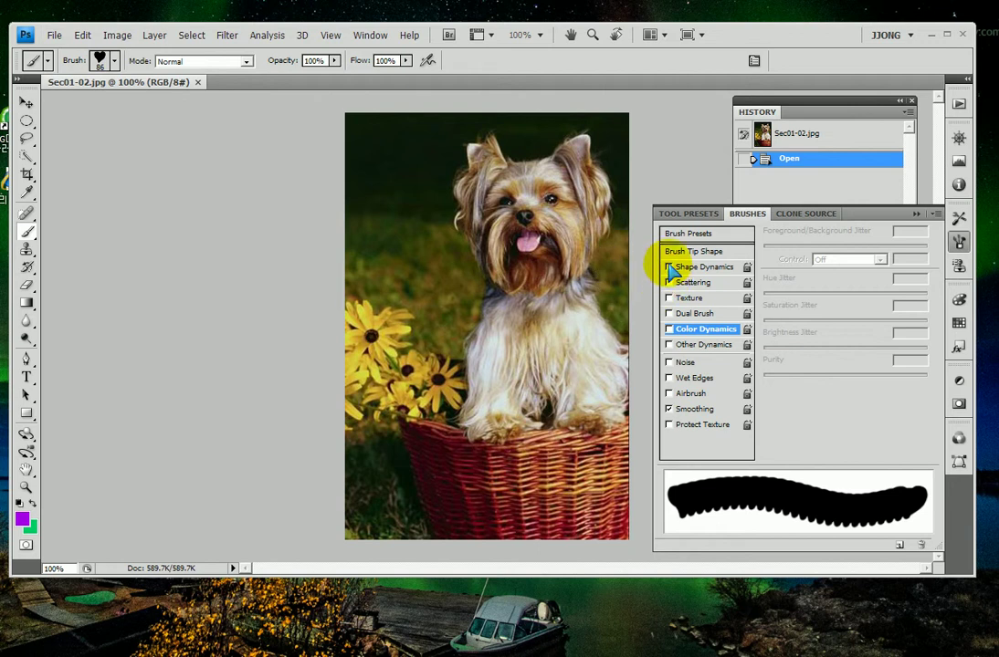
left_click(668, 267)
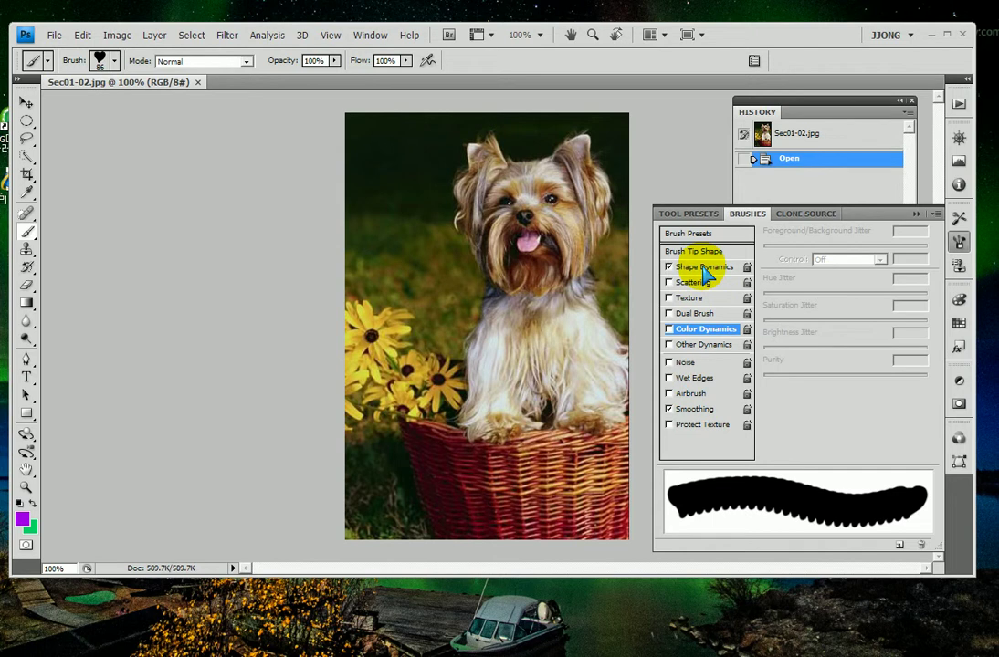
left_click(704, 268)
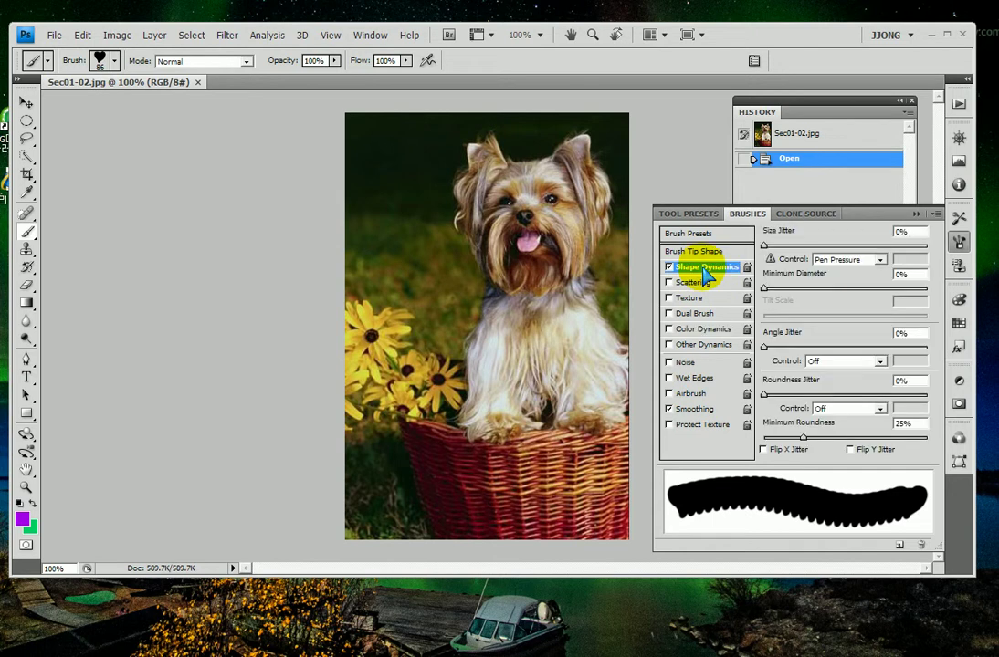
left_click_drag(728, 274, 760, 299)
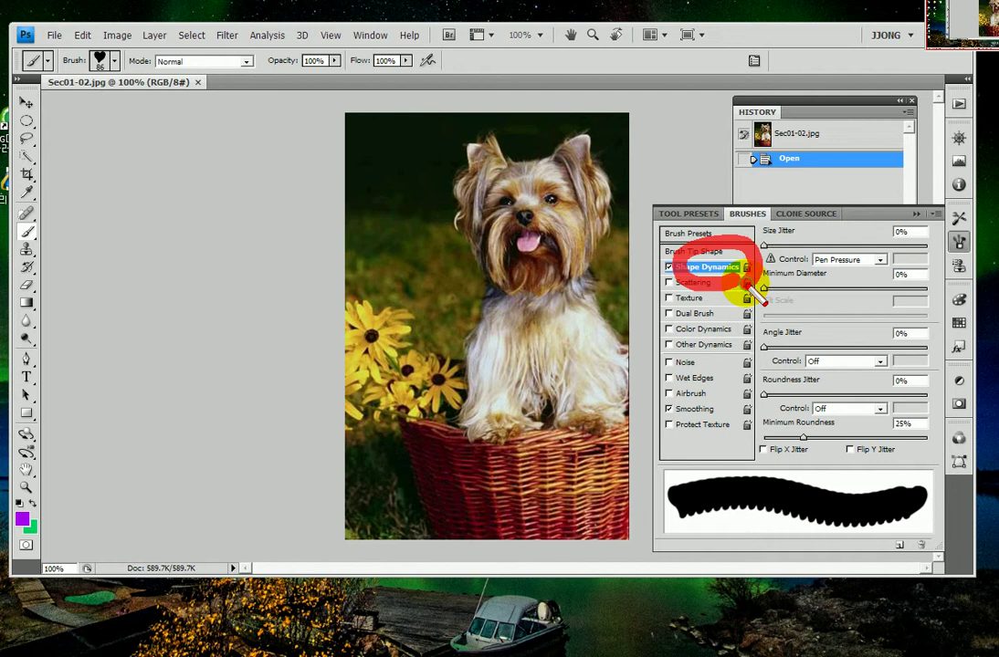
key("Escape")
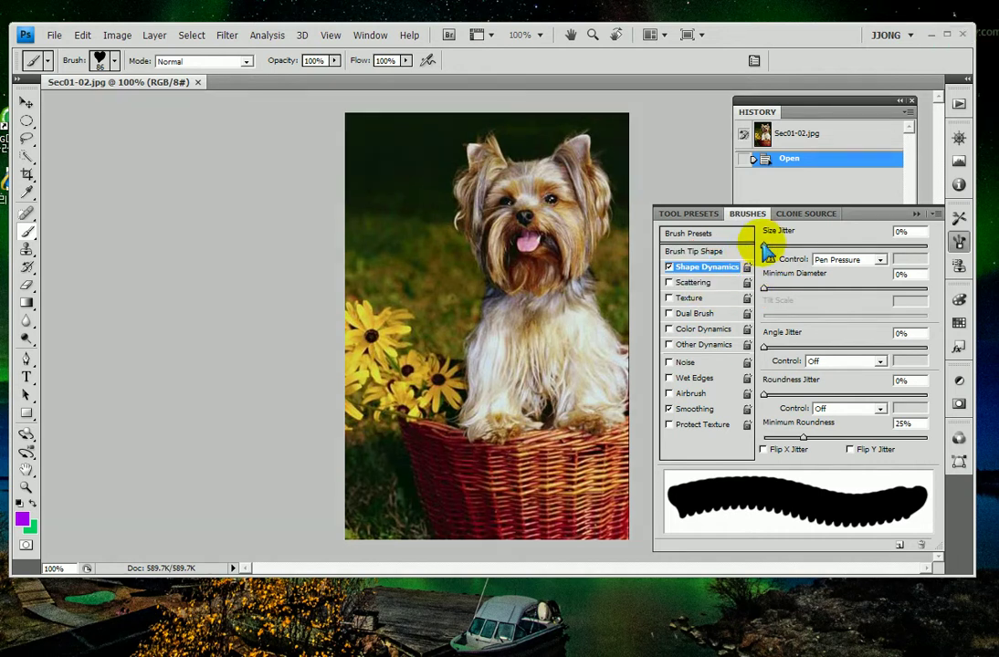
Step: Set Size Jitter 50%, Minimum Diameter 6%, Angle Jitter 37%, Roundness Jitter 14%, Minimum Roundness 39%
left_click_drag(765, 247, 818, 246)
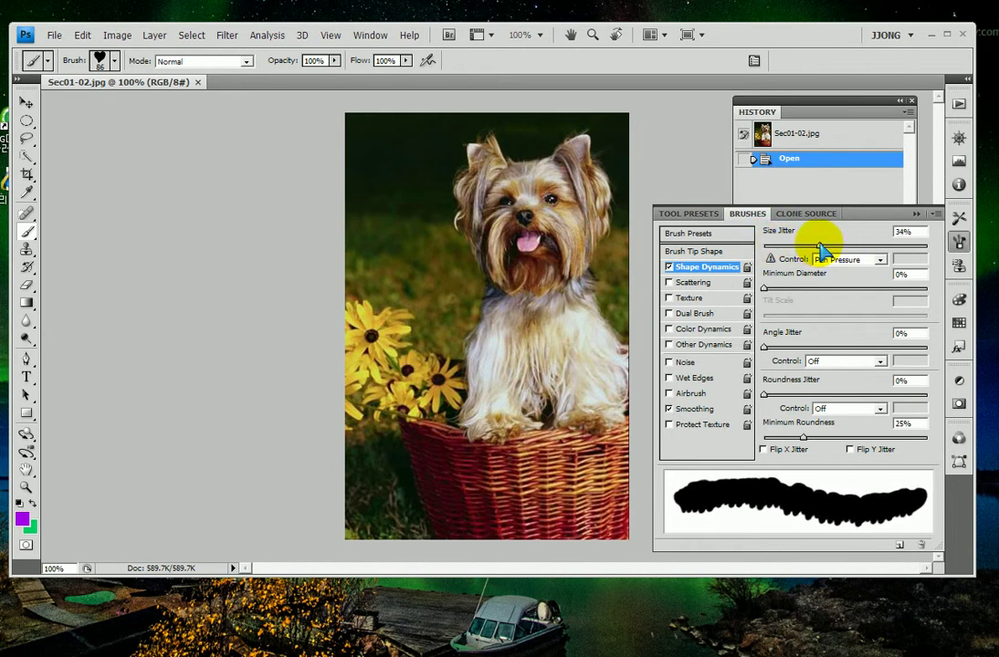
left_click_drag(819, 247, 847, 248)
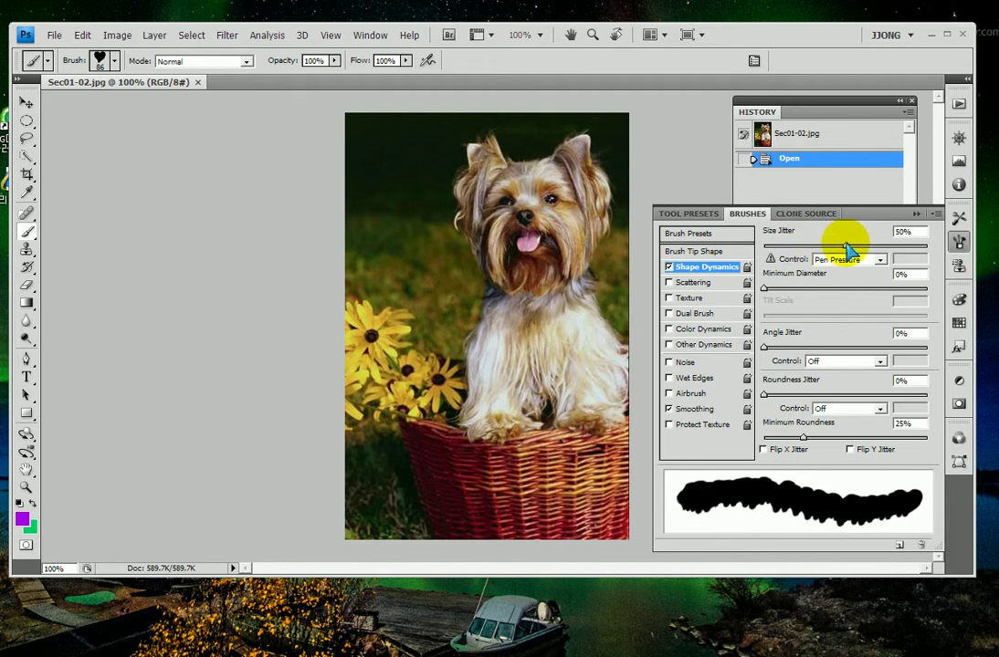
left_click_drag(763, 289, 772, 288)
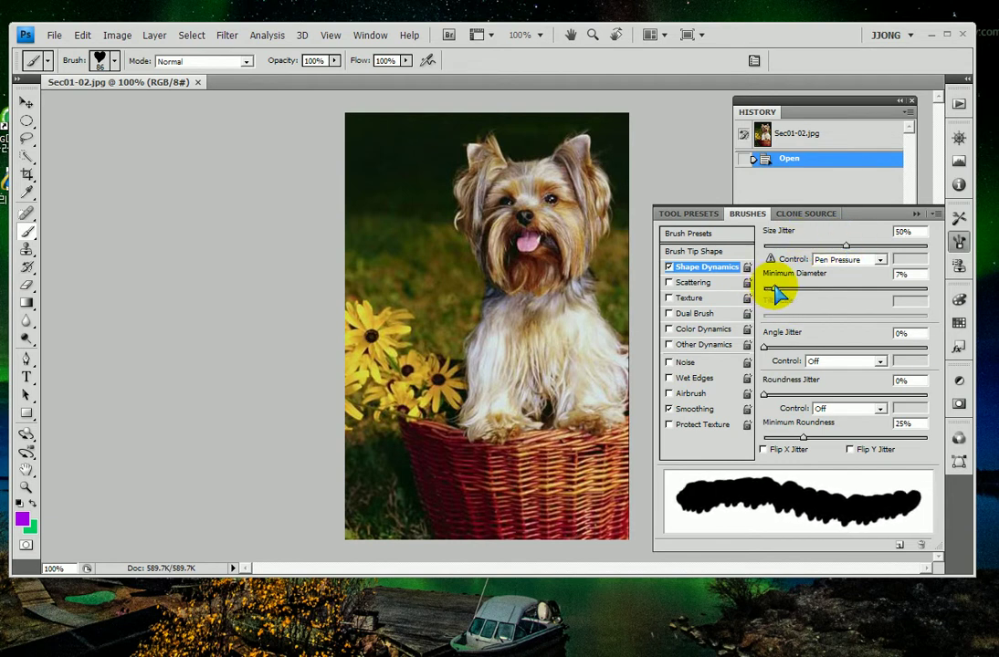
left_click_drag(767, 347, 824, 348)
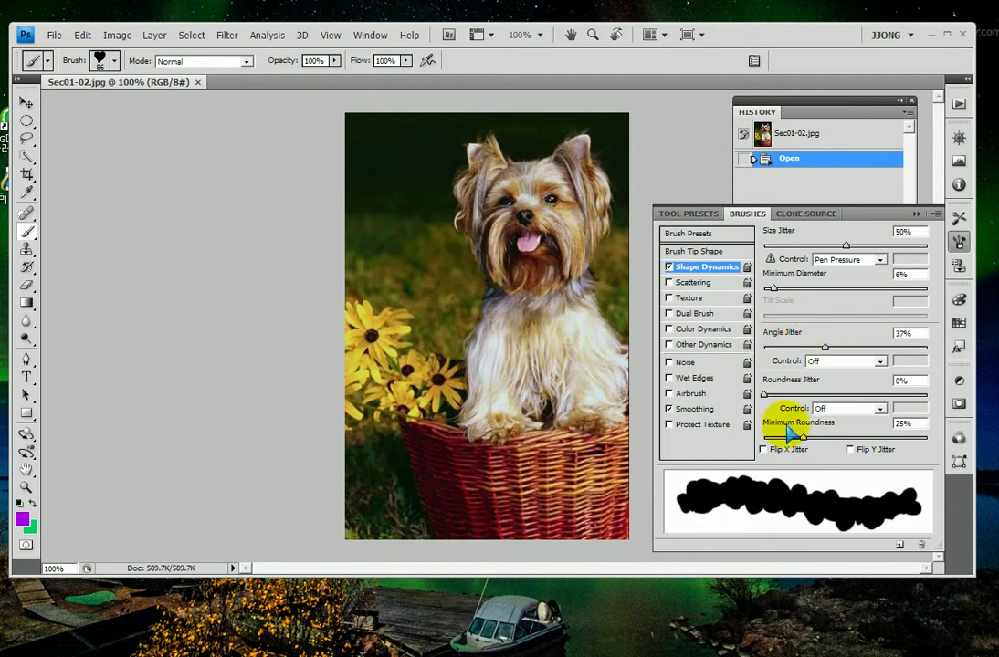
left_click_drag(765, 394, 785, 394)
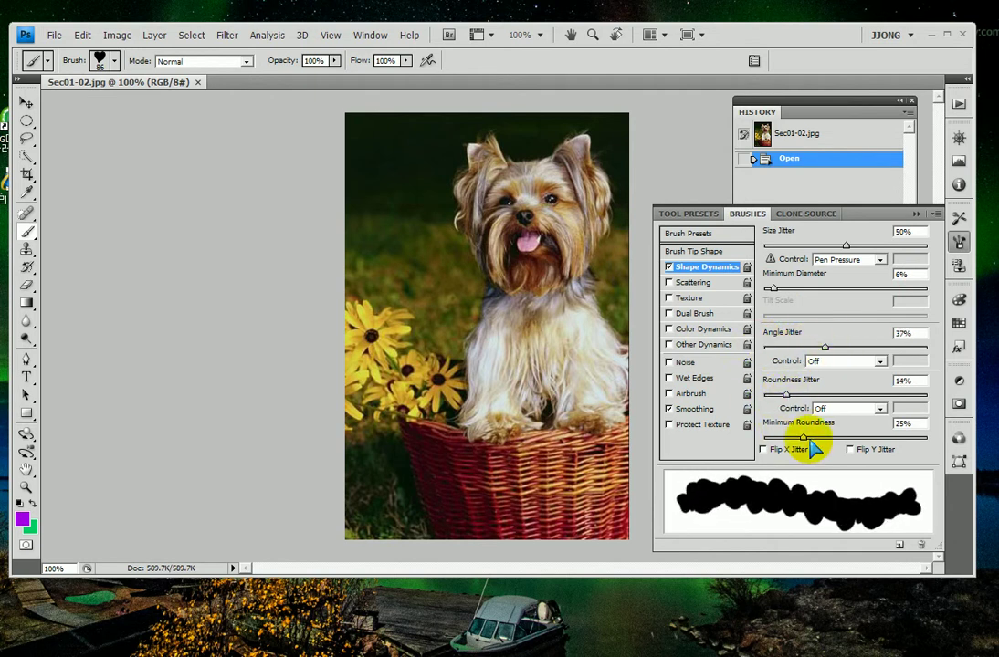
mouse_move(802, 438)
left_mouse_down()
mouse_move(858, 439)
mouse_move(829, 444)
left_mouse_up()
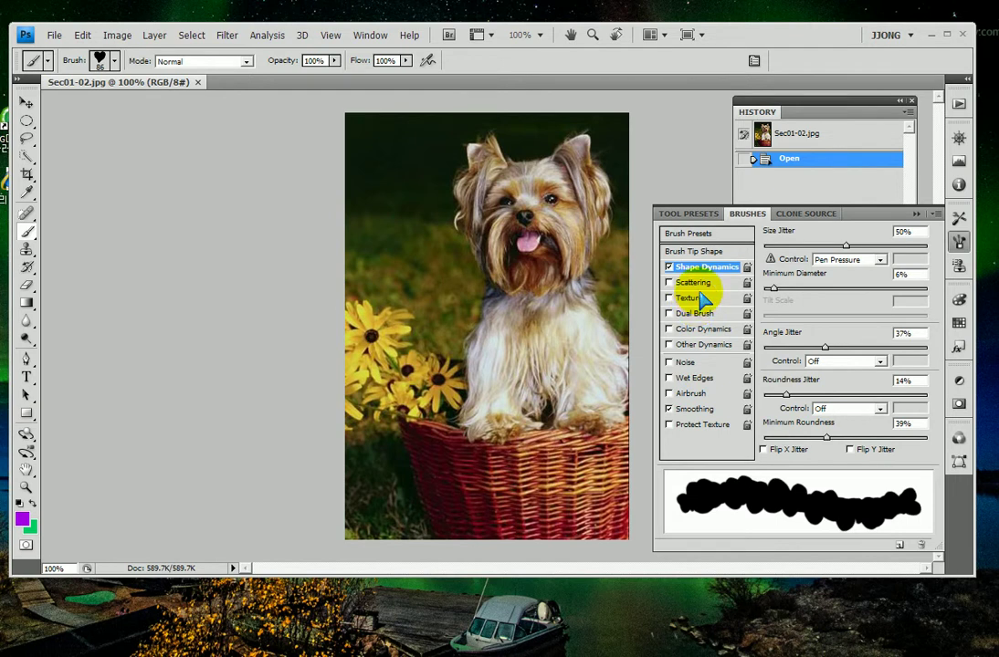
Step: Enable Scattering at 526% with count 4 and set the brush diameter to 23 px
left_click(696, 283)
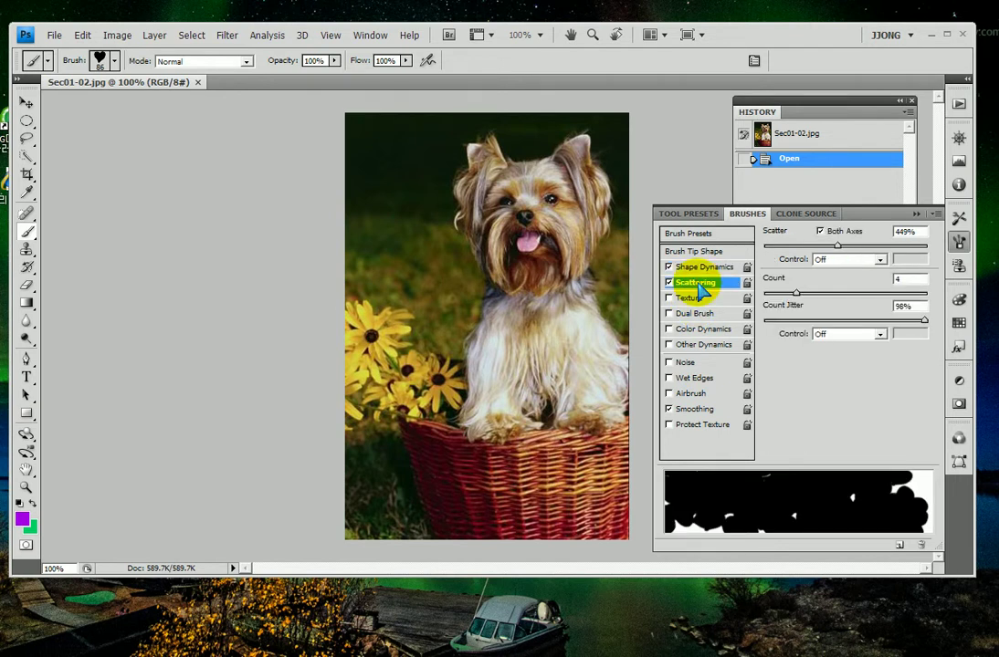
mouse_move(837, 246)
left_mouse_down()
mouse_move(769, 251)
mouse_move(861, 257)
left_mouse_up()
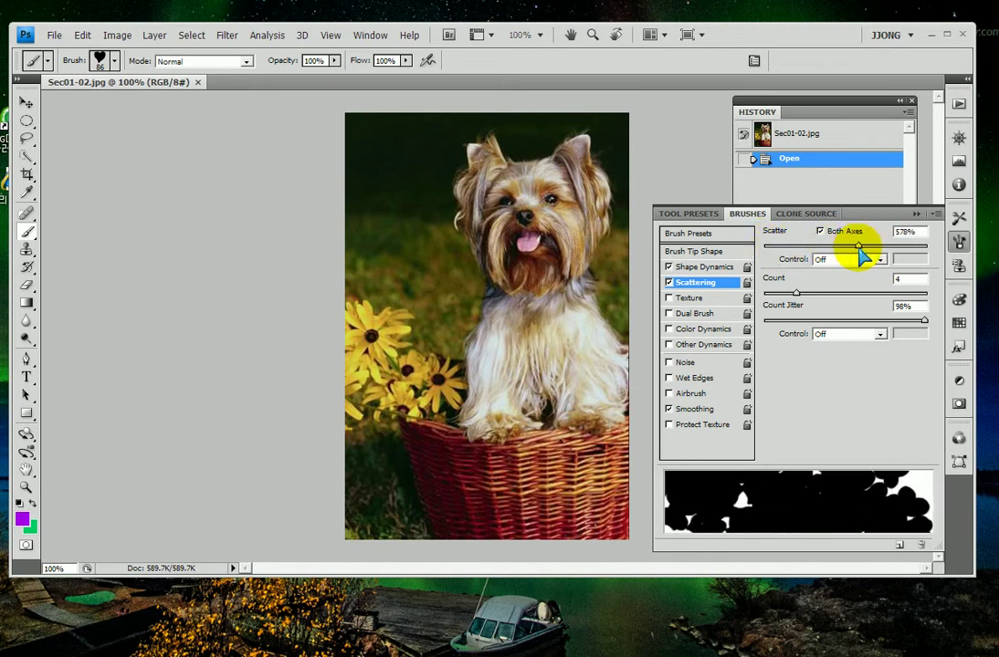
left_click(102, 60)
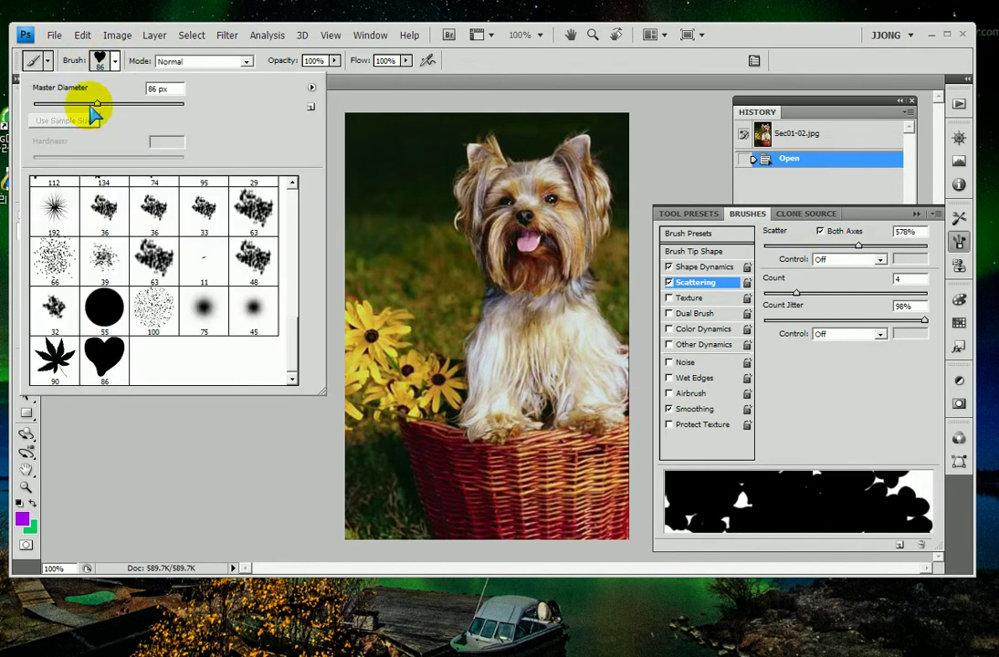
left_click_drag(95, 105, 49, 104)
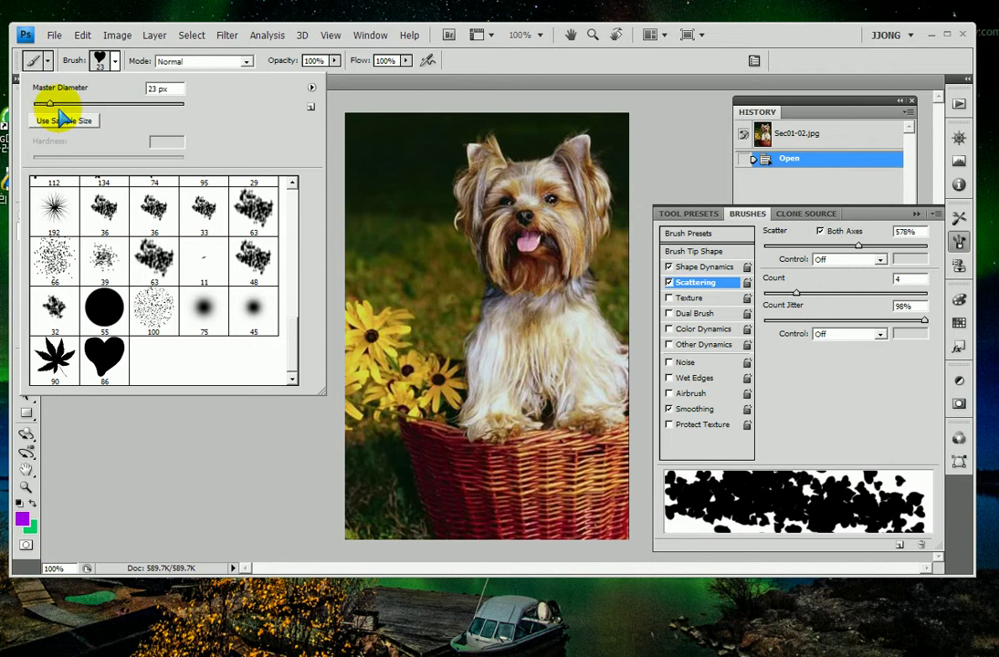
left_click(49, 104)
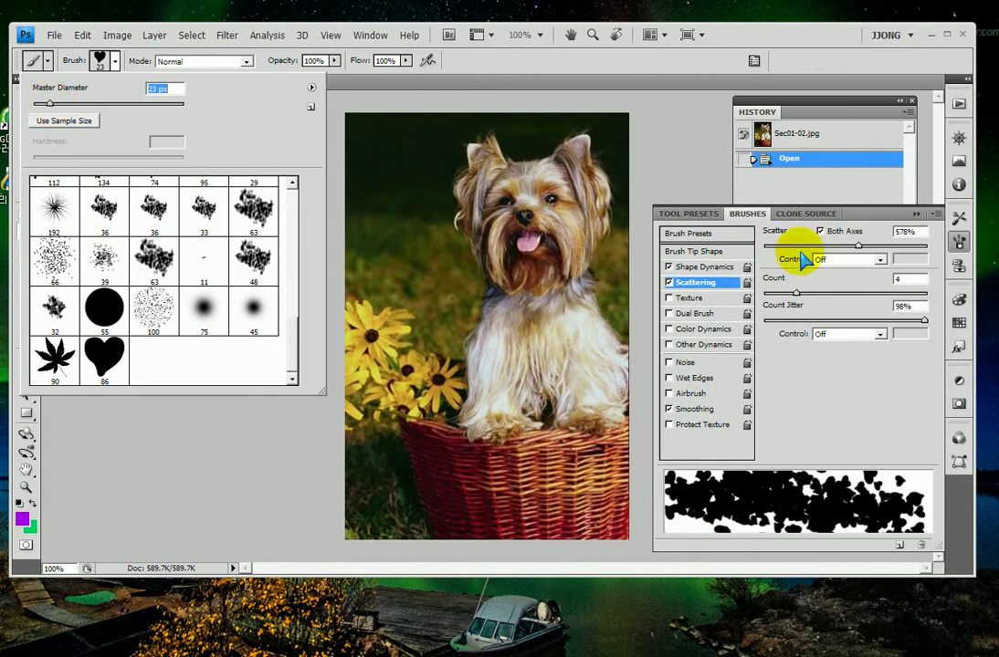
mouse_move(858, 247)
left_mouse_down()
mouse_move(826, 246)
mouse_move(901, 246)
mouse_move(764, 246)
mouse_move(849, 246)
left_mouse_up()
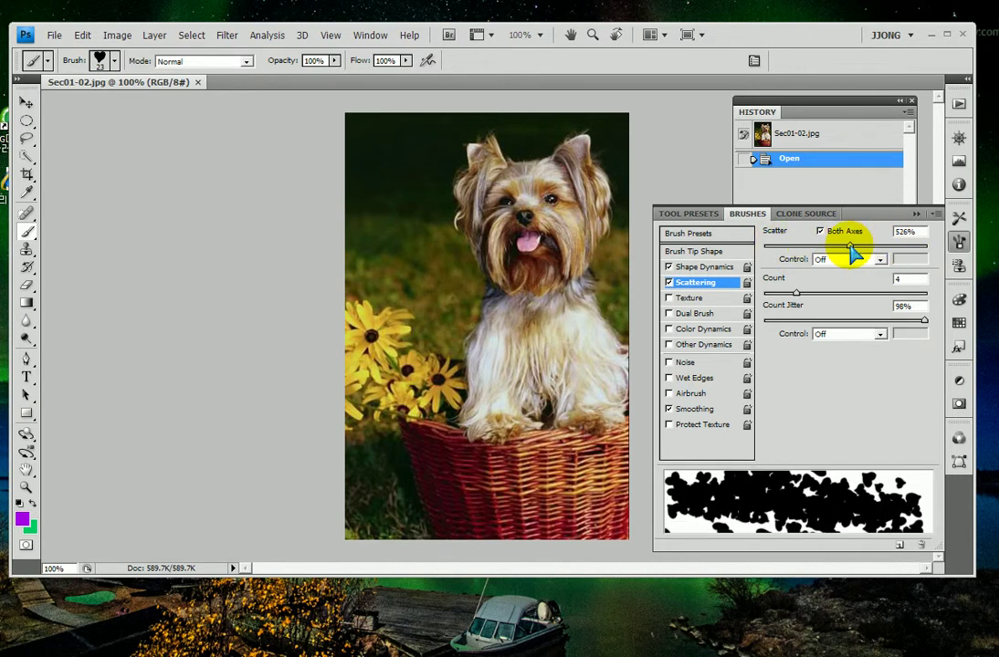
Step: Turn on Color Dynamics, resize the brush to 58 px, then test-paint hearts and undo
left_click(716, 329)
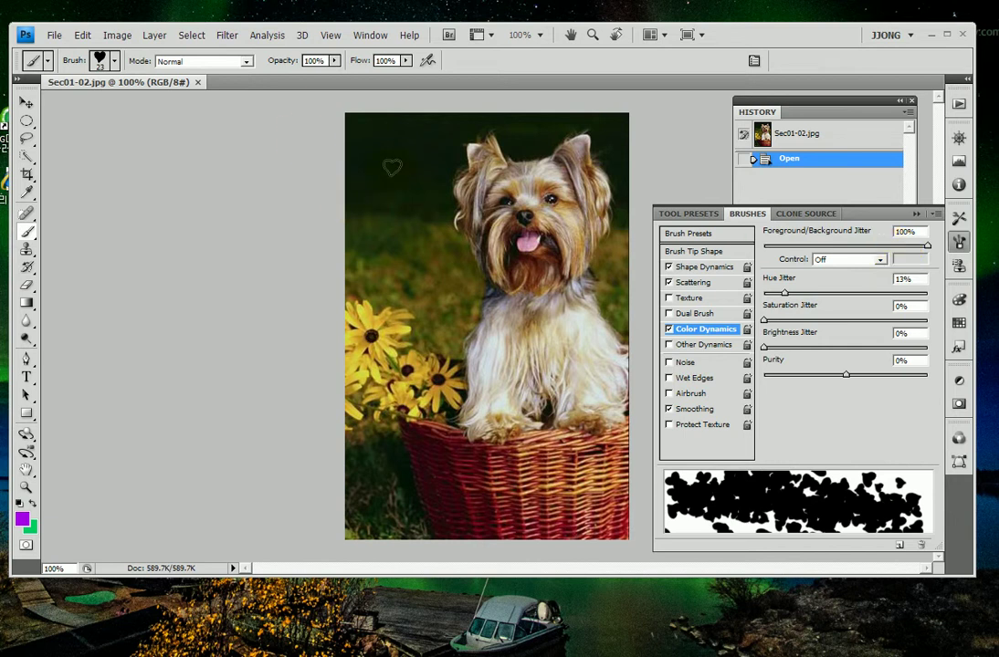
left_click(115, 60)
left_click_drag(91, 107, 78, 103)
key("Return")
mouse_move(402, 174)
left_mouse_down()
mouse_move(429, 356)
mouse_move(647, 423)
left_mouse_up()
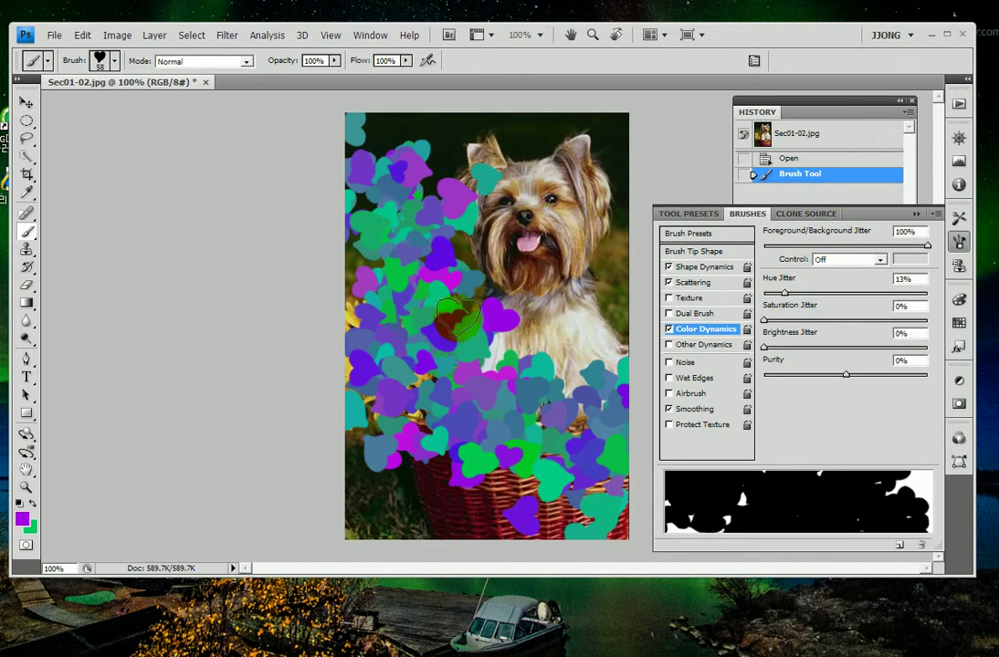
key("ctrl+z")
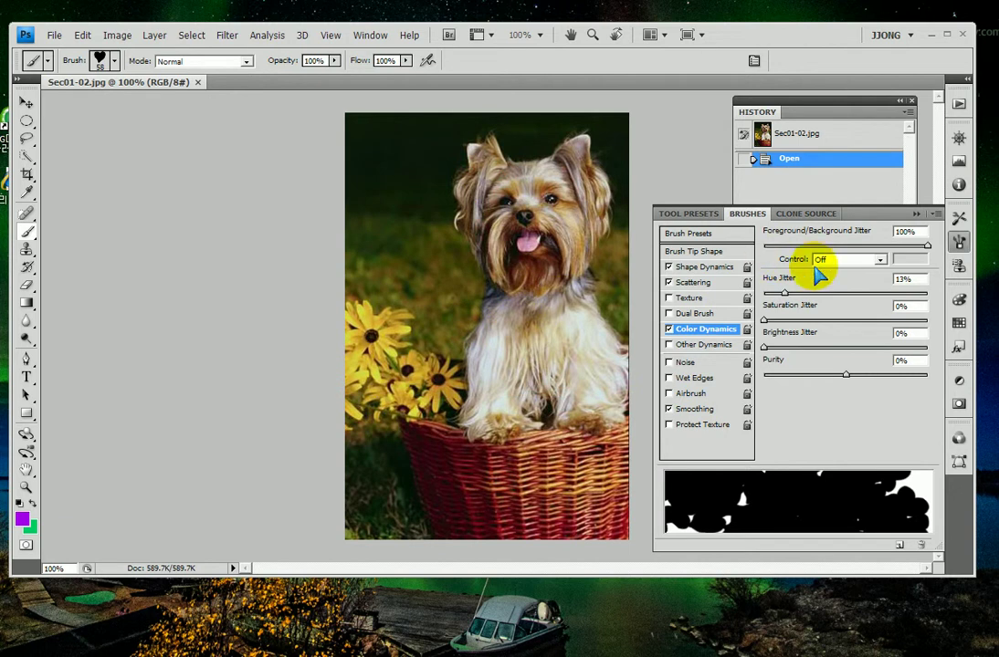
left_click_drag(819, 262, 959, 245)
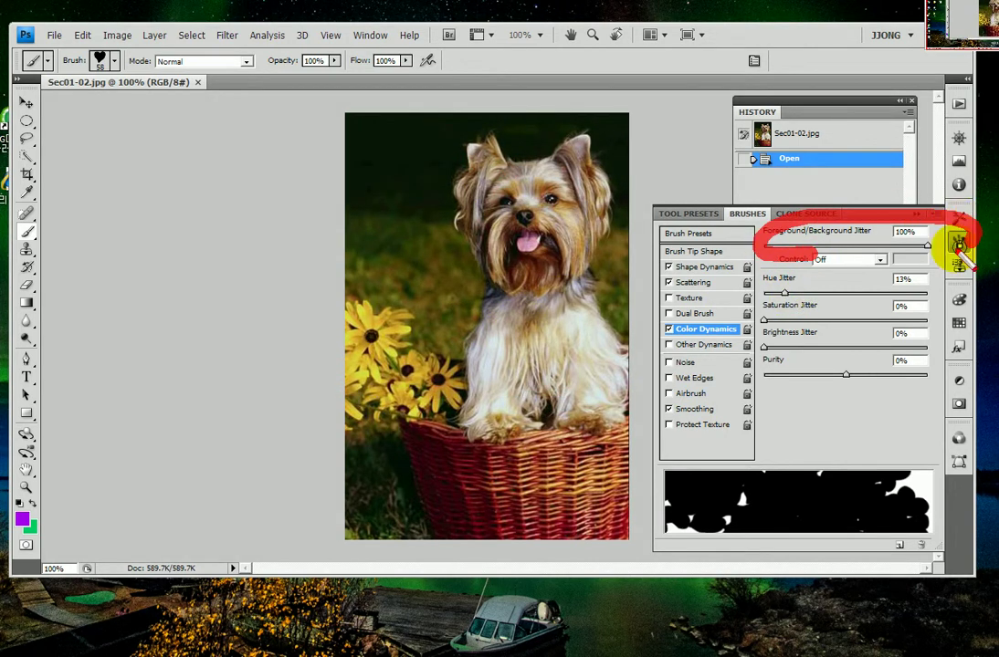
left_click_drag(776, 310, 771, 306)
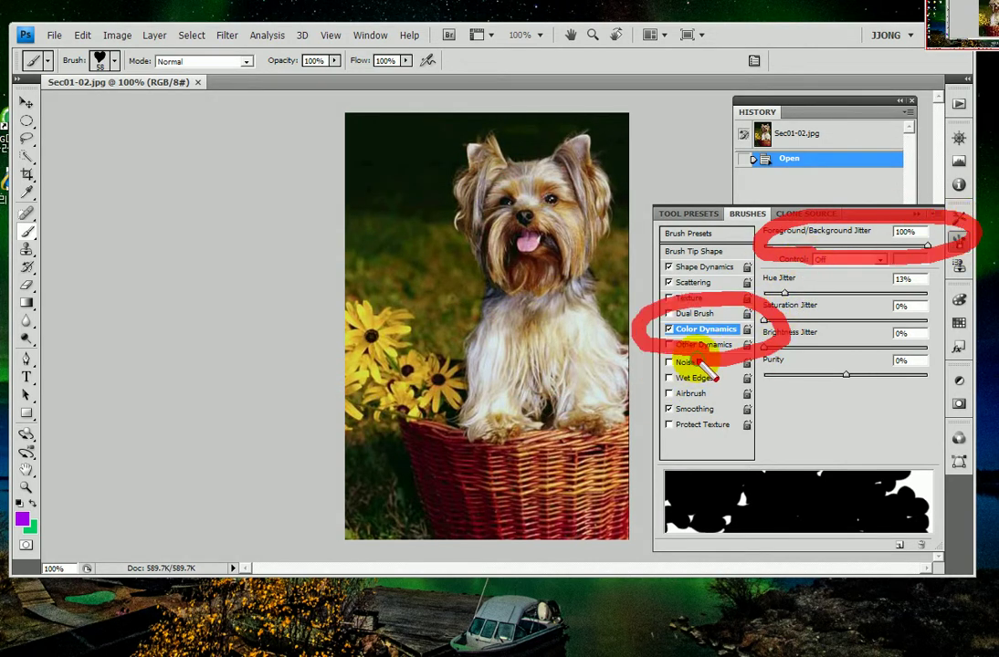
left_click_drag(676, 328, 735, 329)
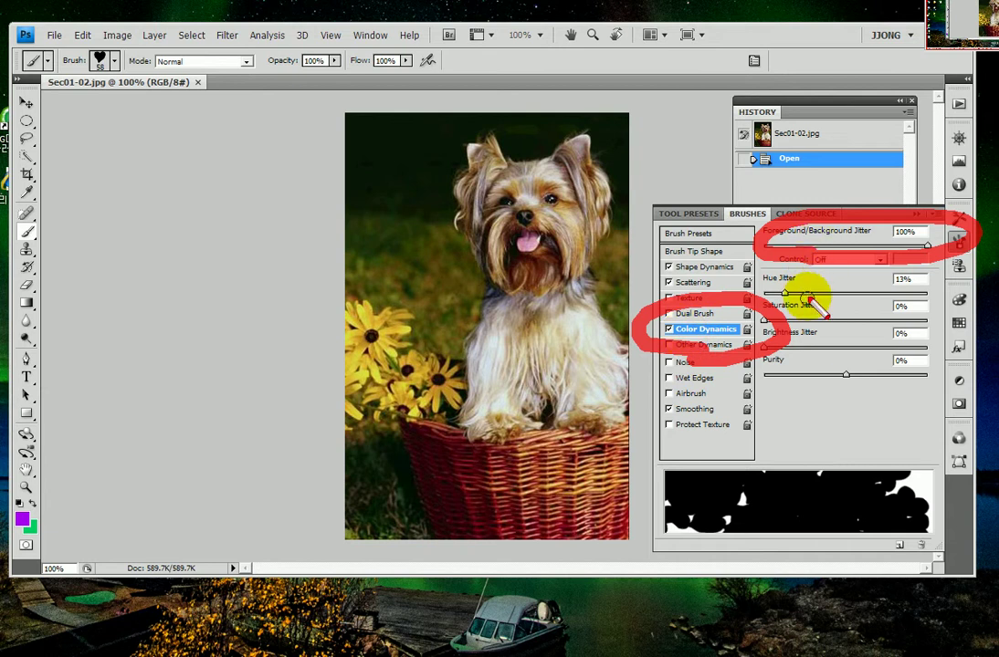
mouse_move(798, 313)
left_mouse_down()
mouse_move(762, 317)
mouse_move(791, 267)
mouse_move(802, 311)
left_mouse_up()
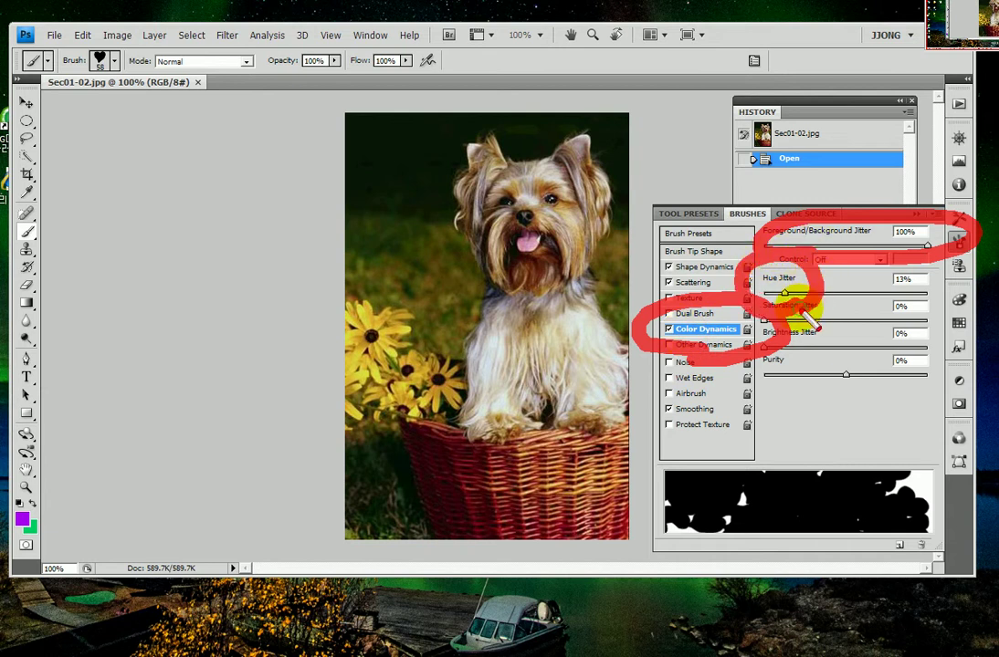